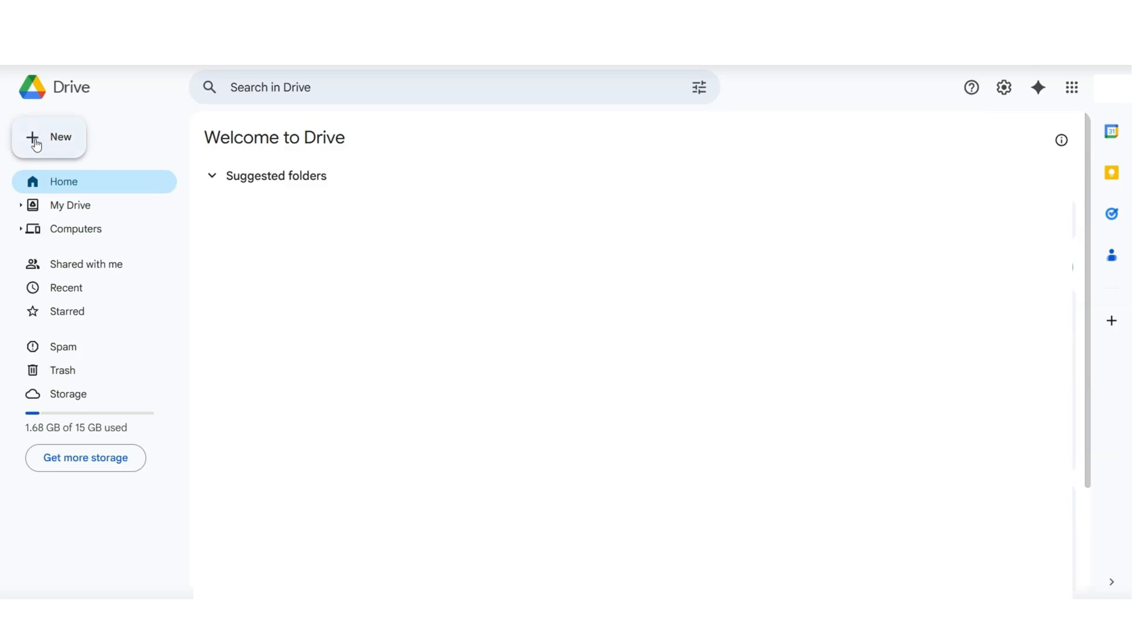
- Create a new blank Google Sheets spreadsheet from Google Drive
left_click(57, 142)
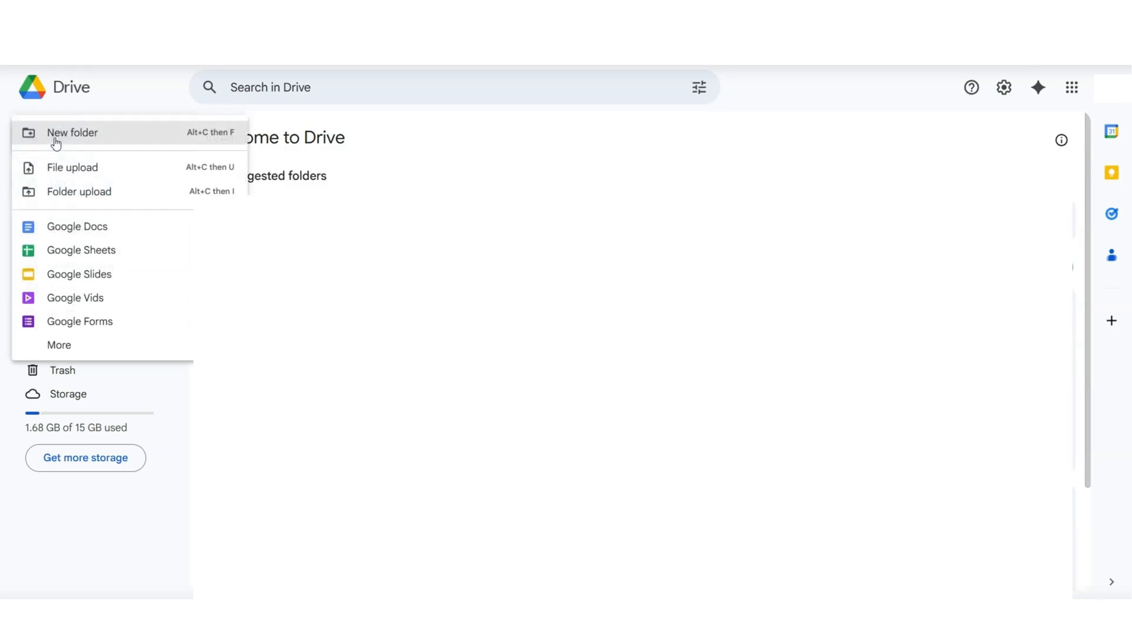
left_click(126, 253)
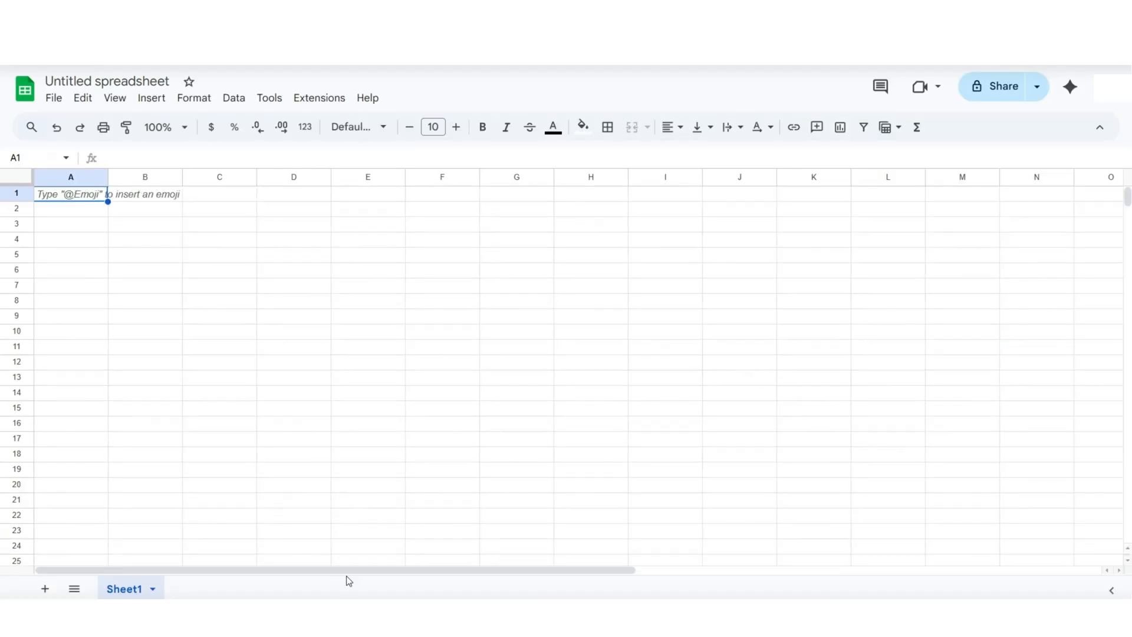
left_click_drag(349, 580, 348, 556)
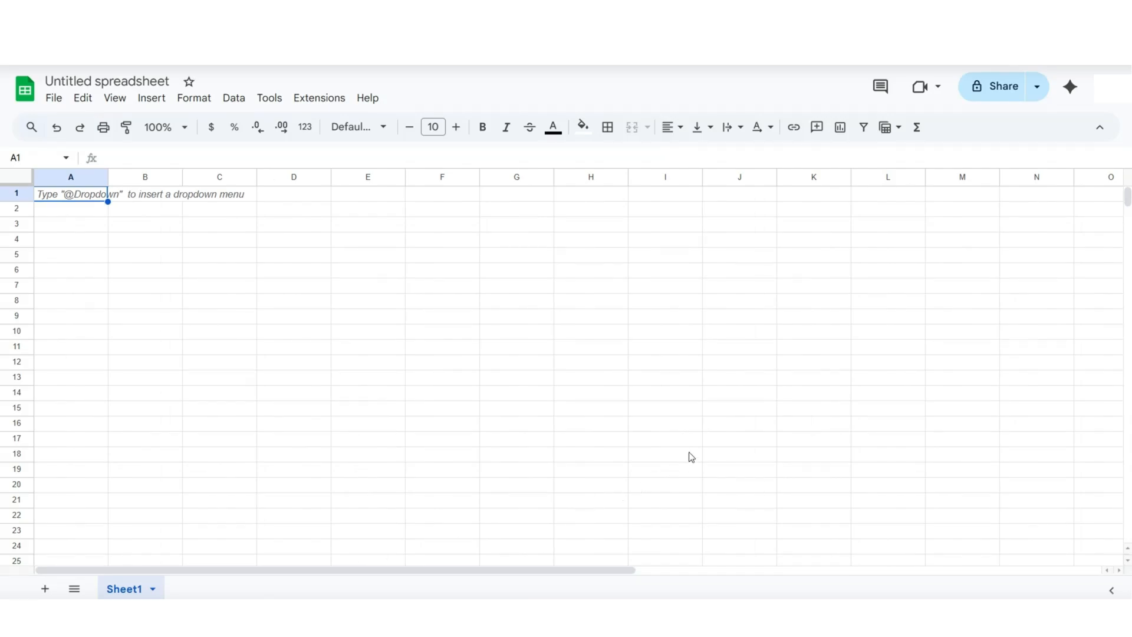
scroll(698, 450, "down", 7)
scroll(697, 450, "up", 7)
left_click(156, 272)
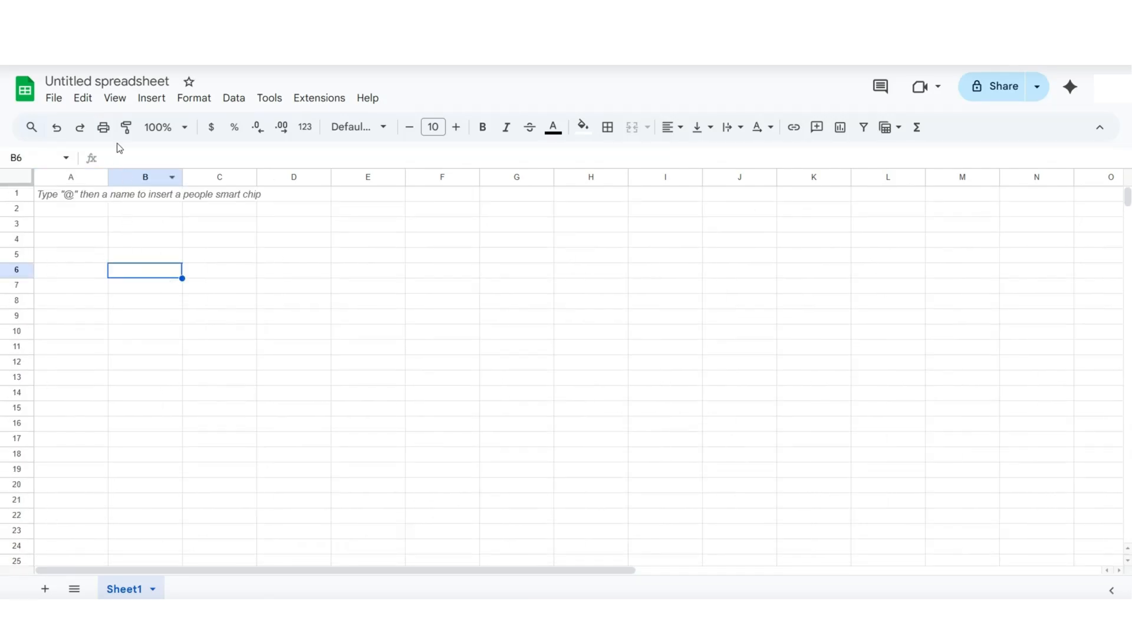
- Rename both the untitled spreadsheet and its Sheet1 tab as "Monthly Budget"
left_click(105, 79)
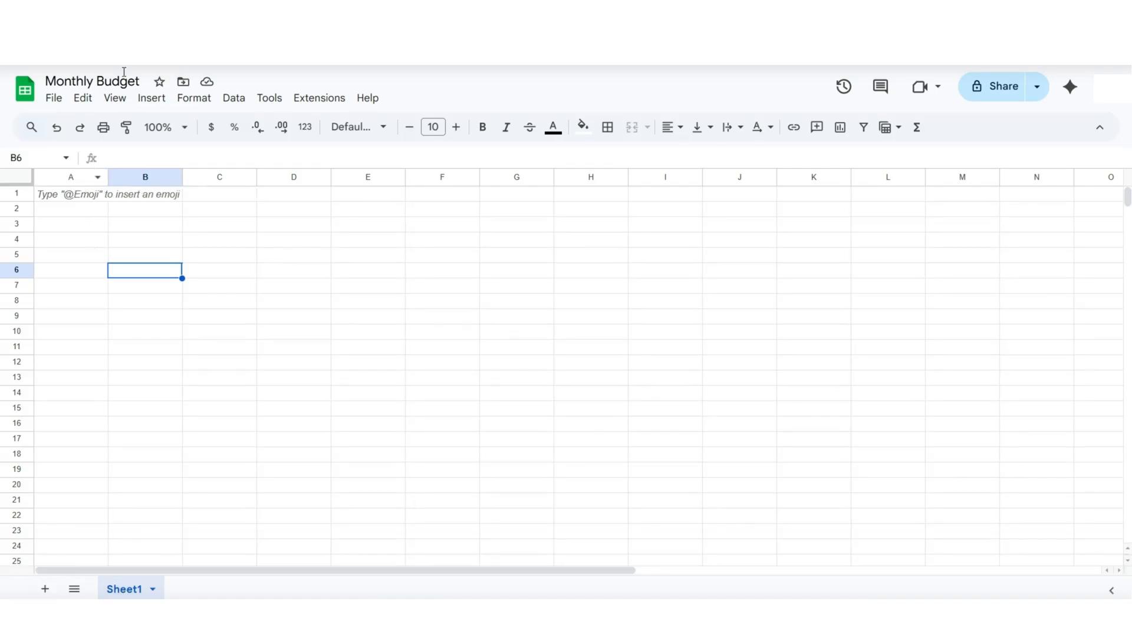
right_click(132, 588)
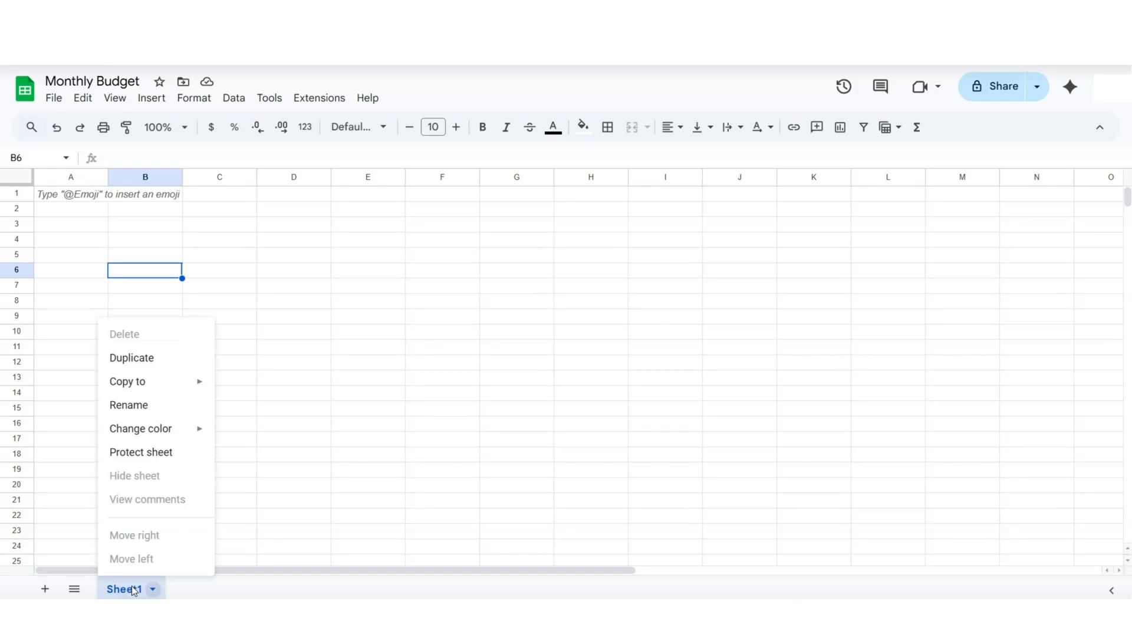
left_click(133, 405)
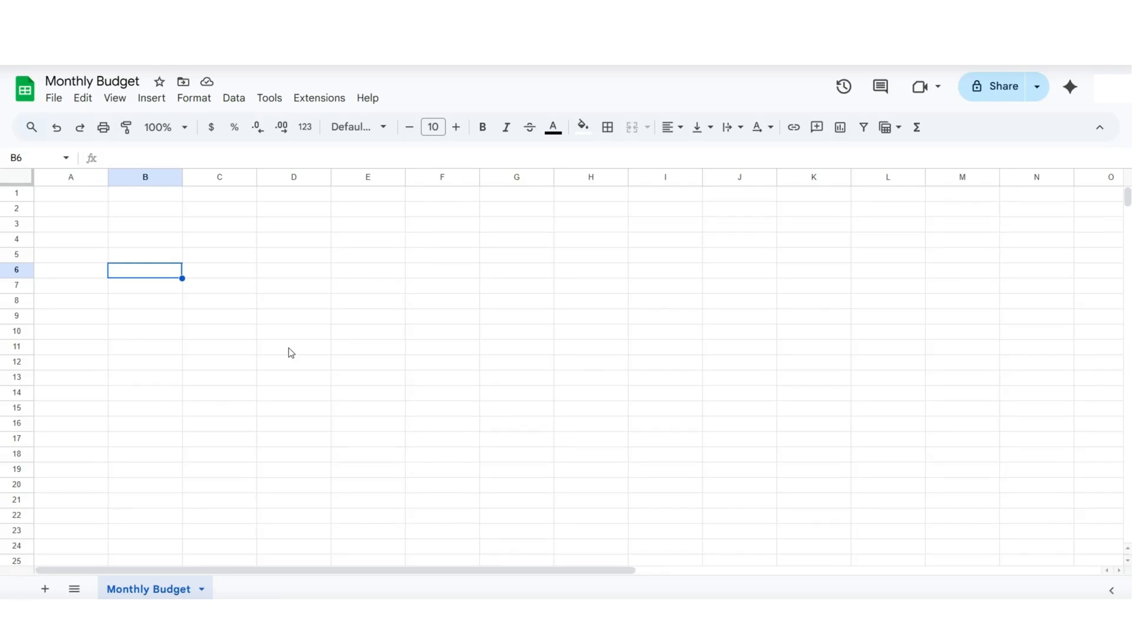
left_click(263, 313)
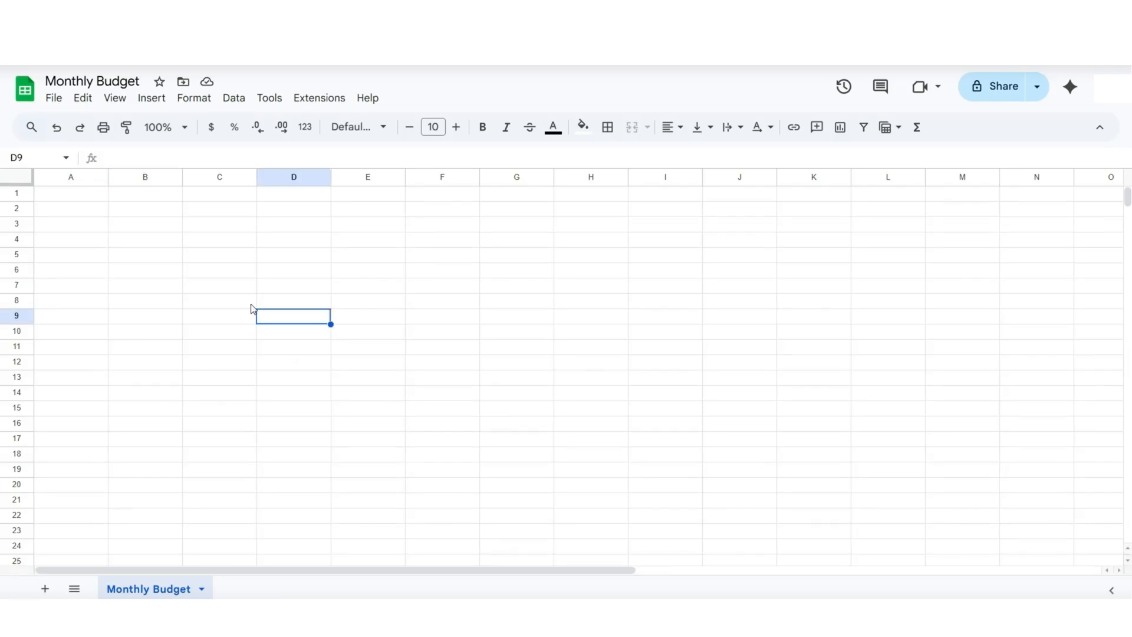
- Enter "Date: 11/2025" in cell A1 and enlarge its font size so it reads as a heading
left_click(71, 197)
double_click(70, 194)
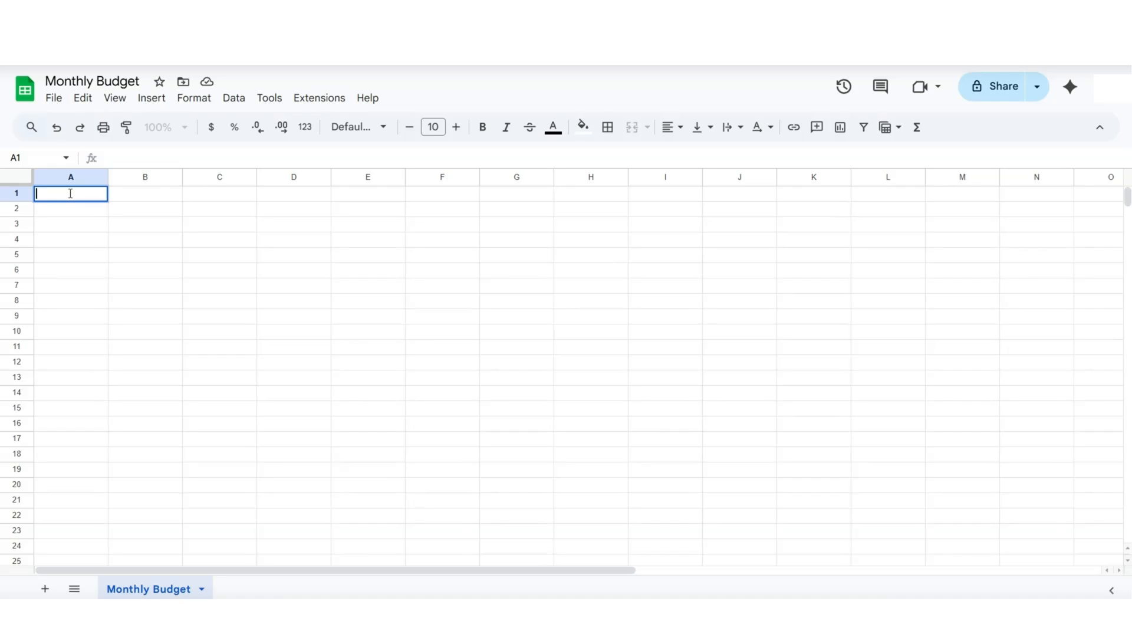
type("Date: 11/2025")
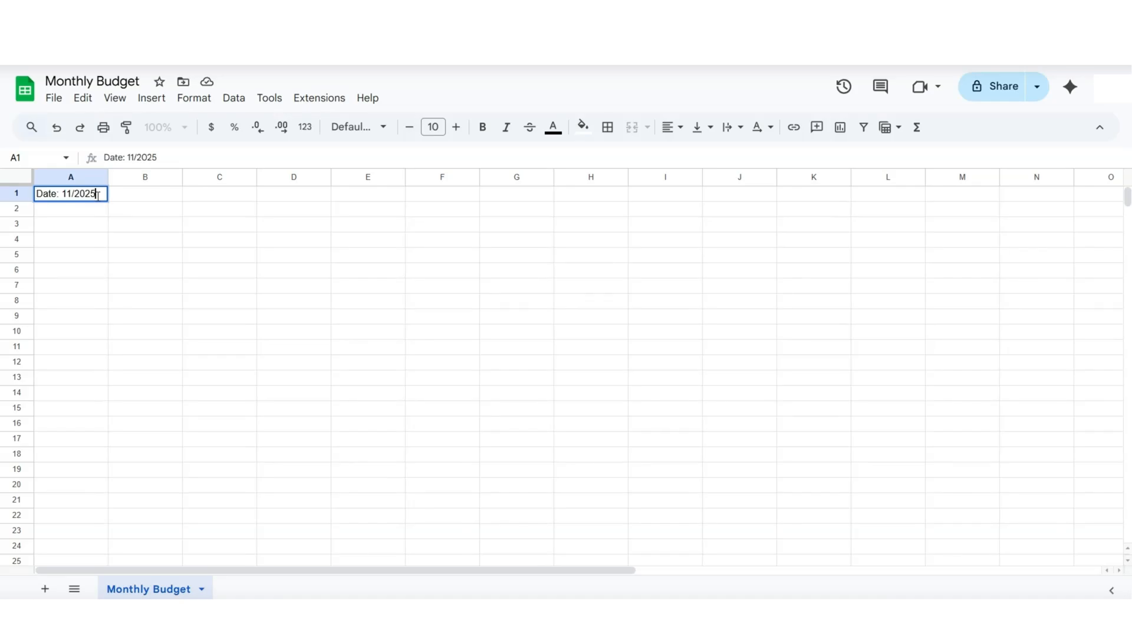
key("Tab")
left_click(94, 199)
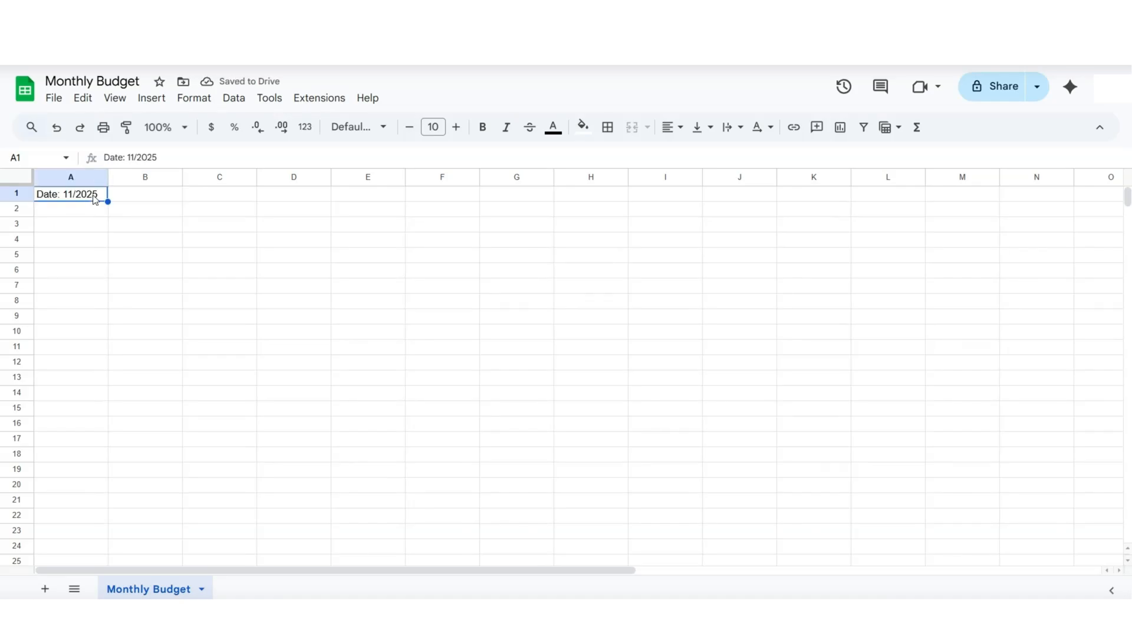
left_click(455, 129)
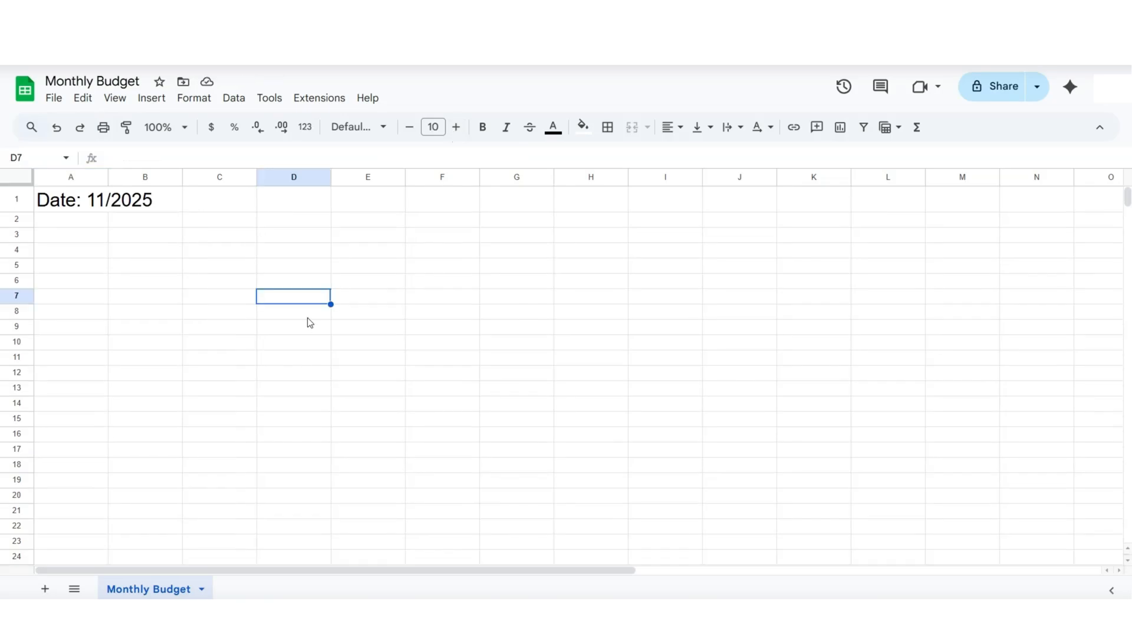
- Enter the section title "Income Summary" in A3 and the column header "Income Source" in A4
scroll(171, 347, "down", 3)
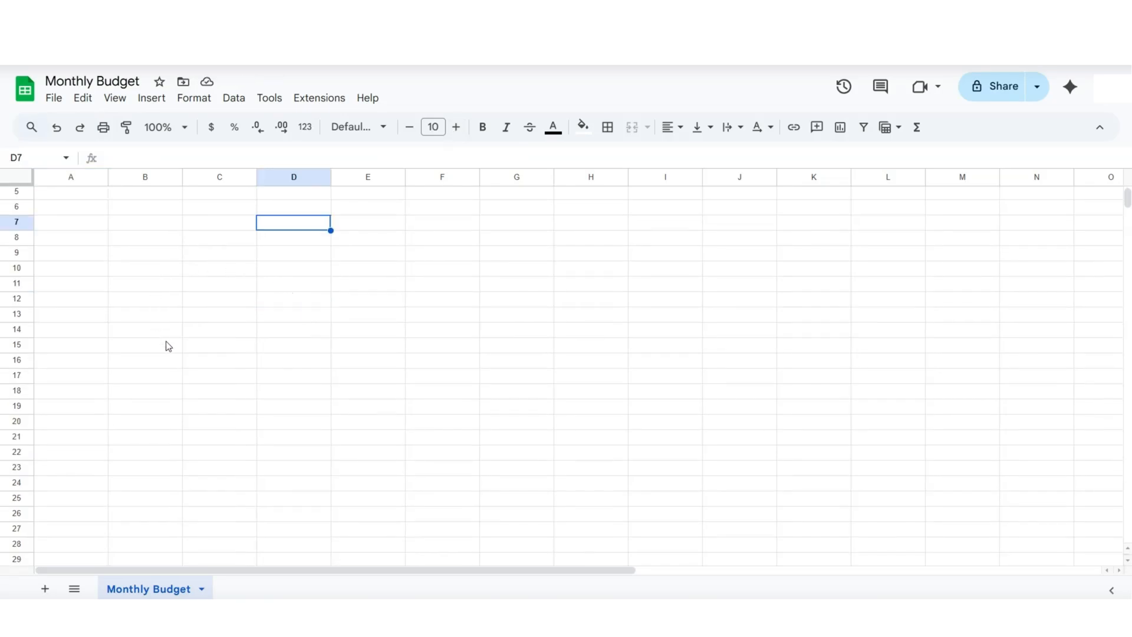
scroll(172, 352, "up", 3)
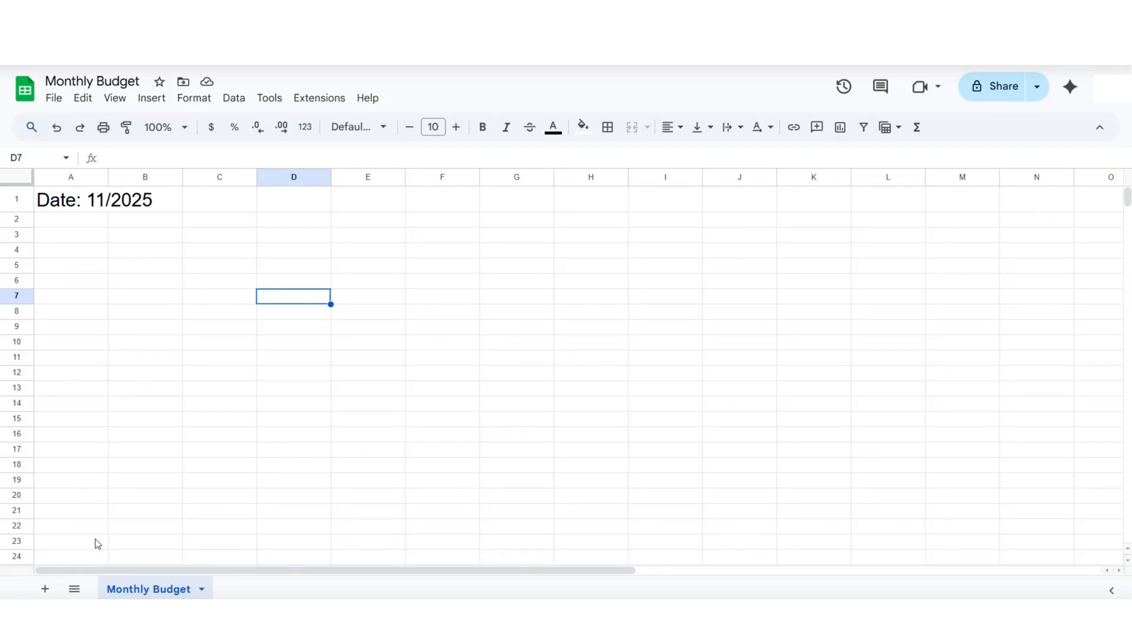
double_click(78, 236)
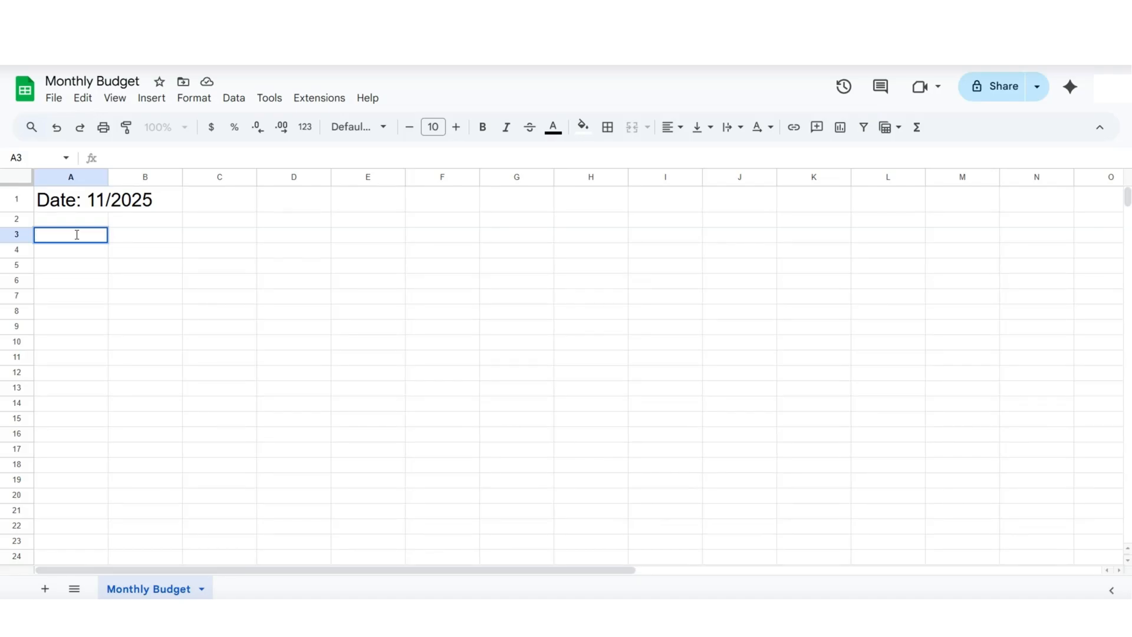
type("Income Summary")
double_click(53, 249)
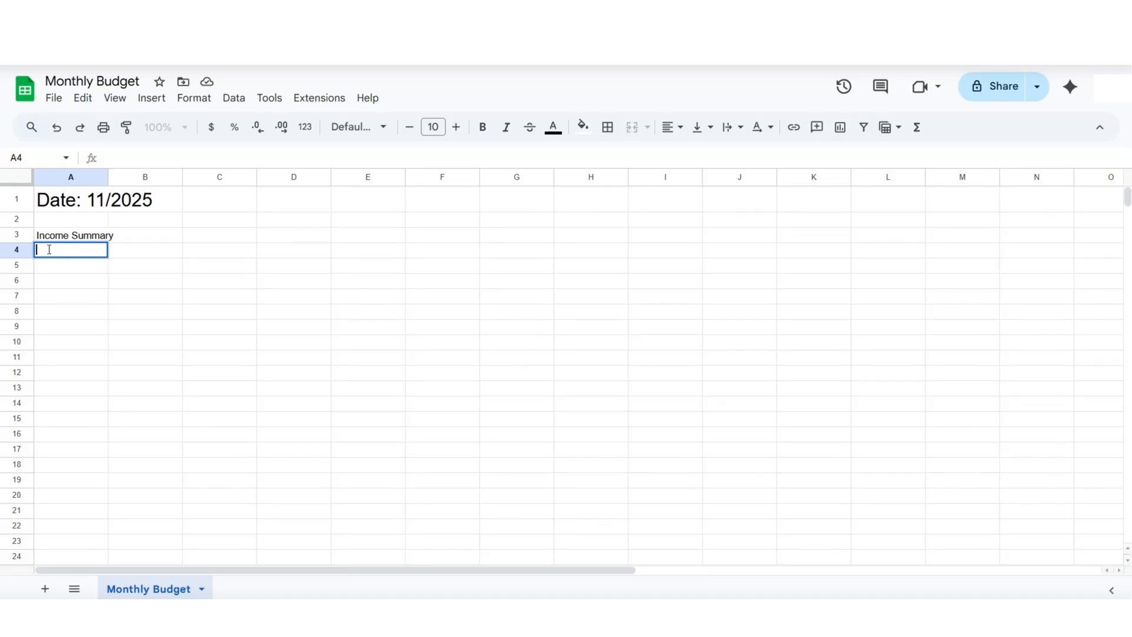
type("Income Source")
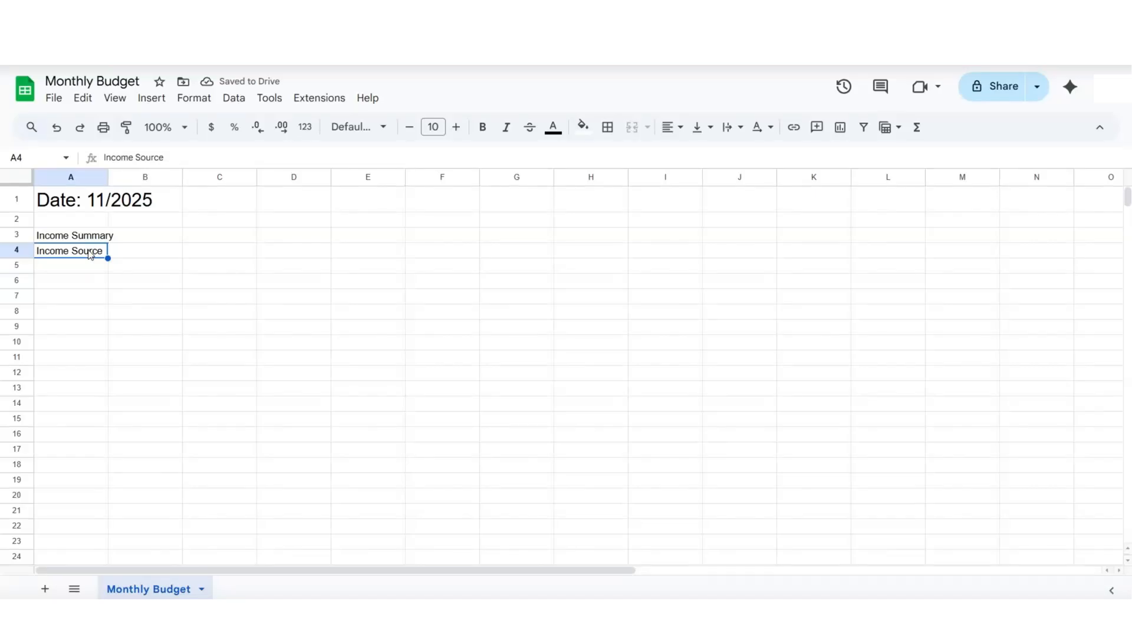
- Add the column headers "Planned Amount", "Actual Amount" and "Notes" in cells B4, C4 and D4
left_click(132, 253)
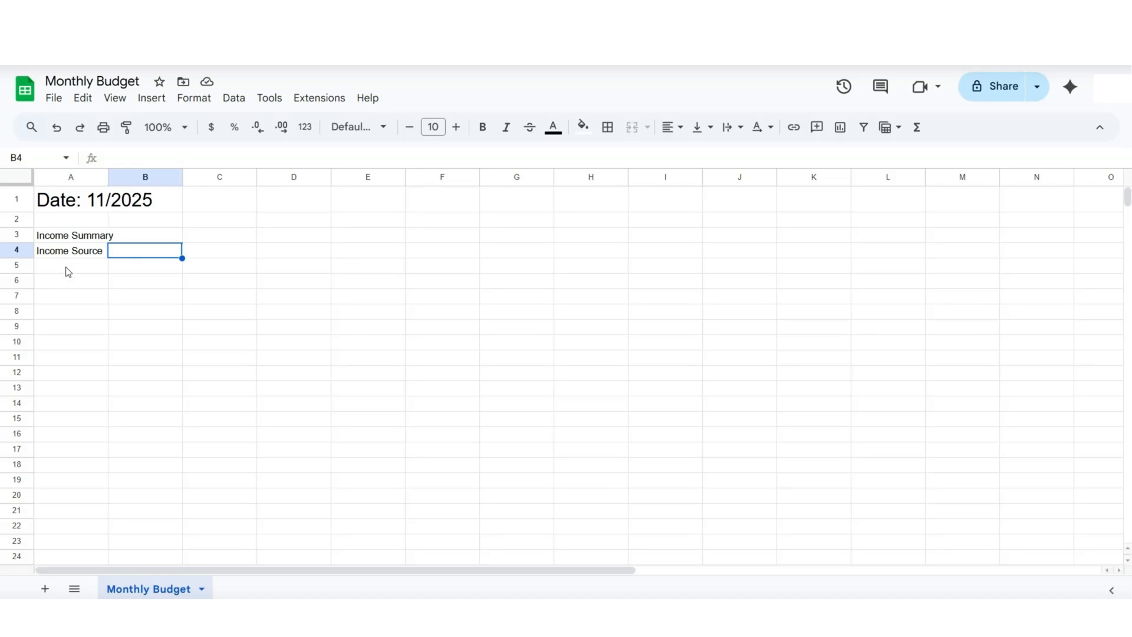
type("Planned Amount")
key("Return")
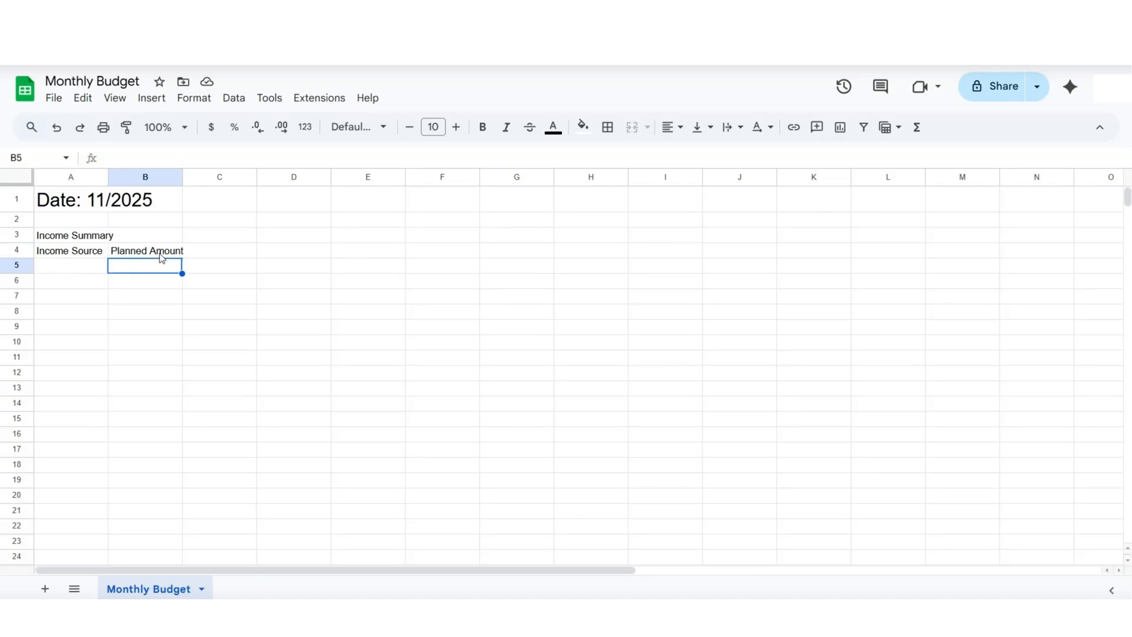
left_click(207, 253)
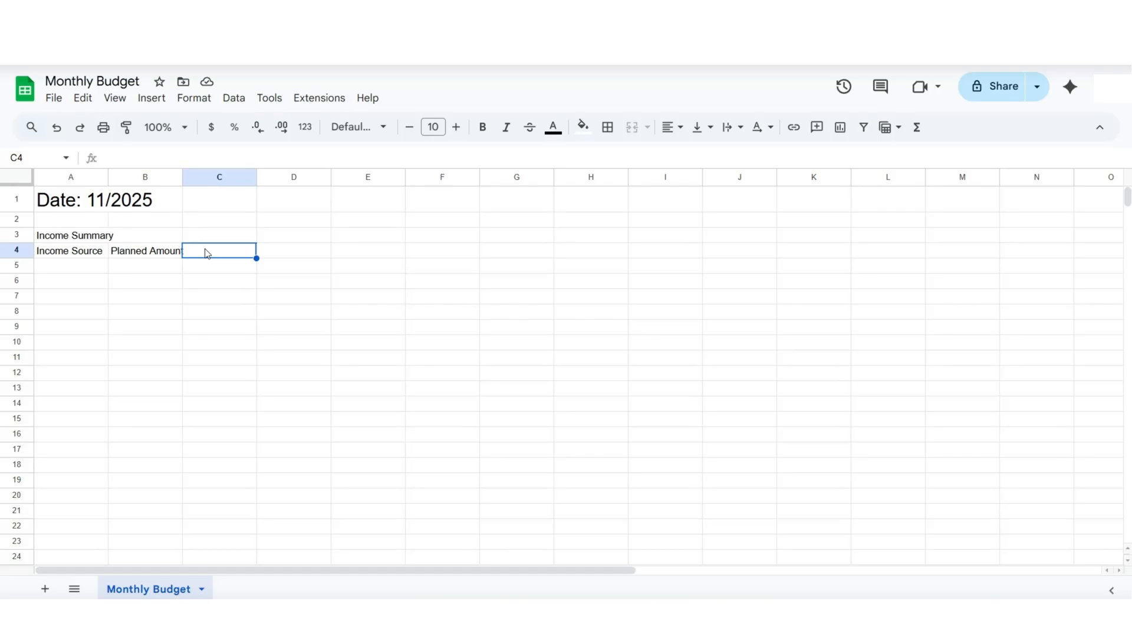
type("Actual Amount")
key("Return")
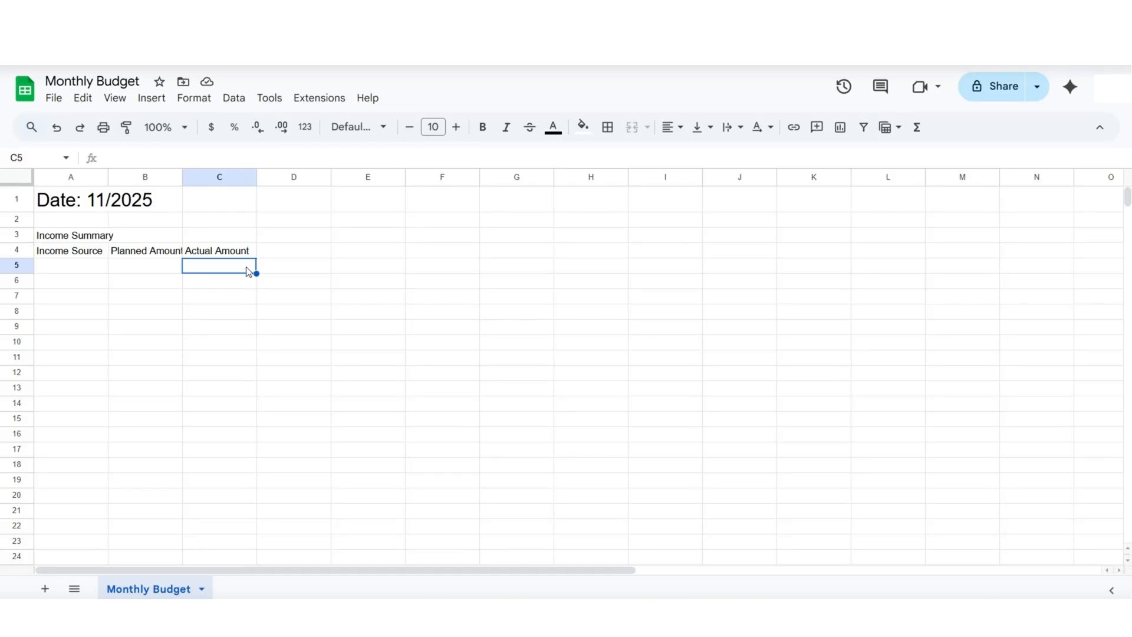
left_click(273, 253)
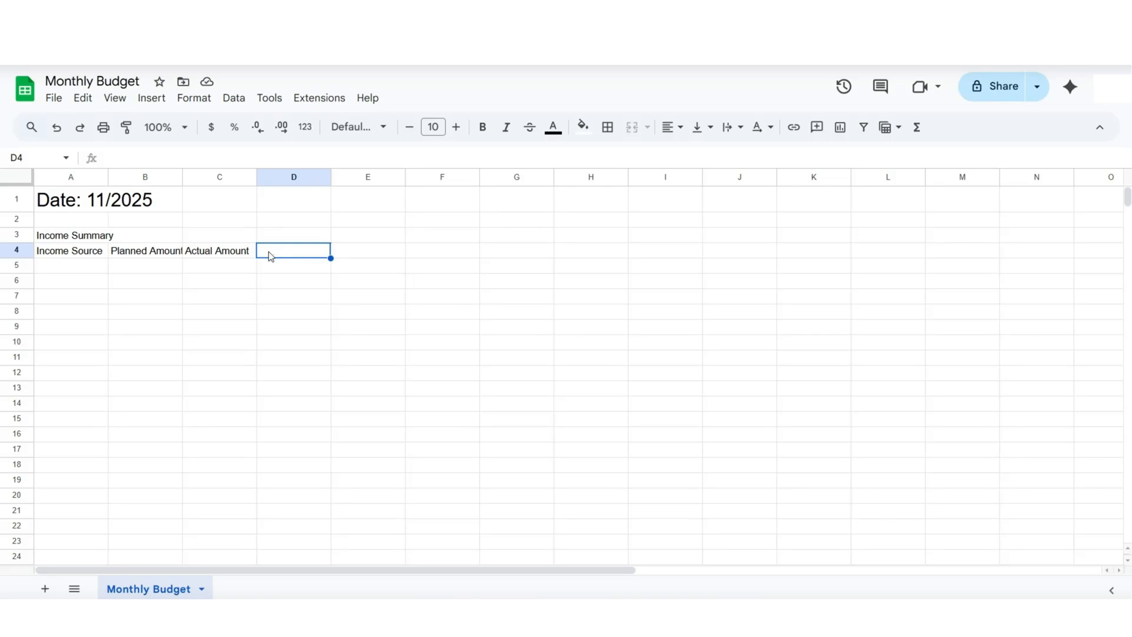
double_click(269, 252)
type("Notes")
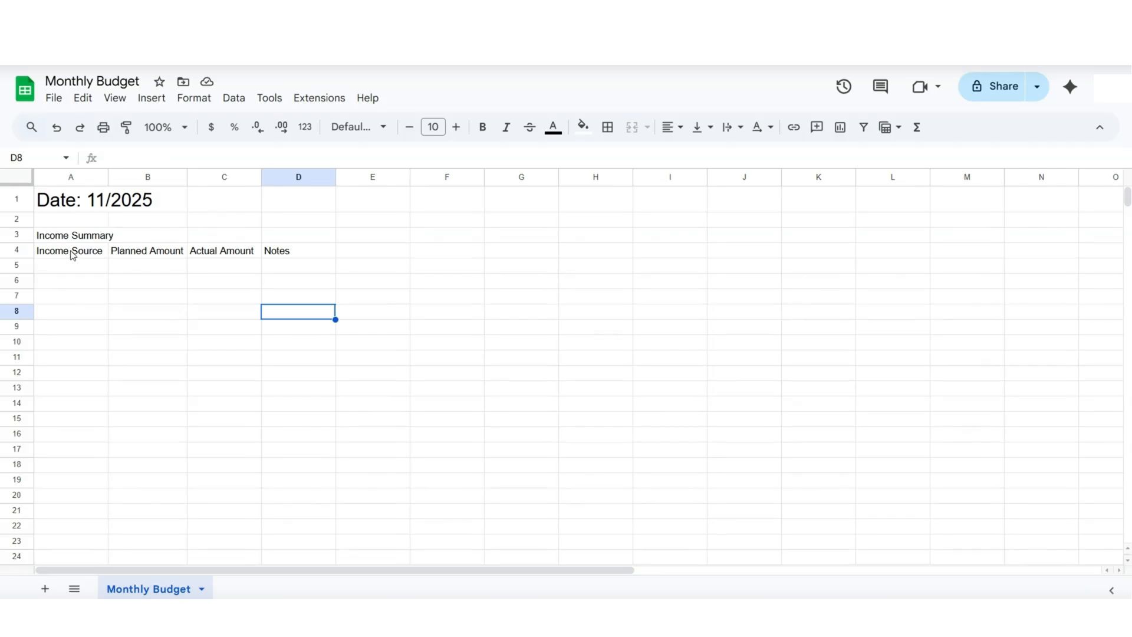
- Make the income header row A4:D4 bold and fill it with light purple
left_click_drag(72, 254, 290, 253)
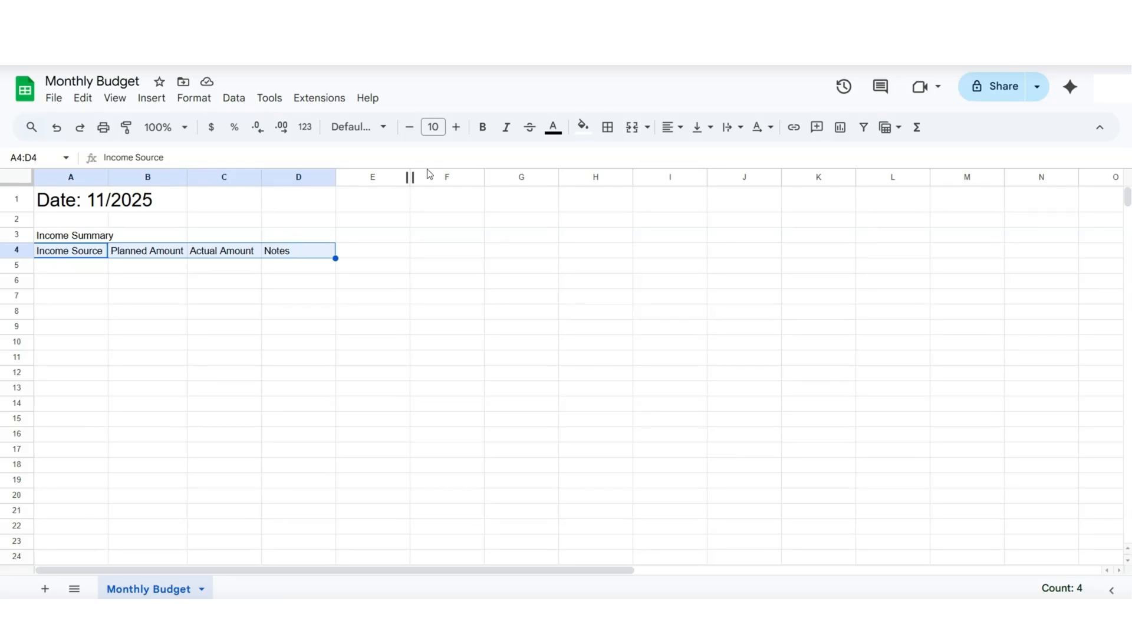
left_click(483, 128)
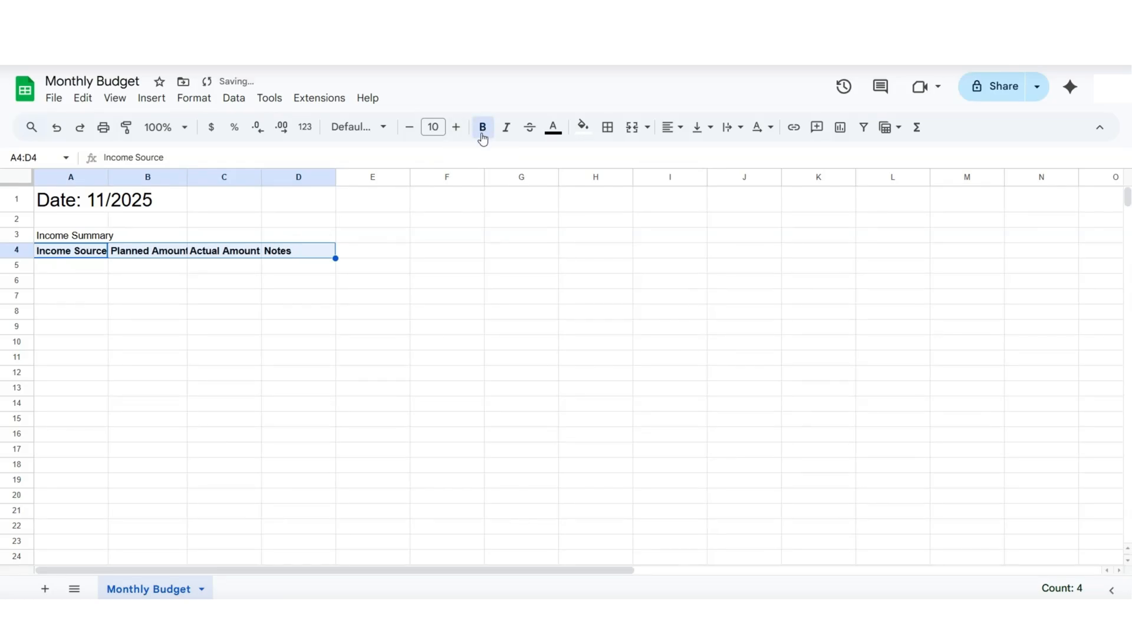
left_click(582, 131)
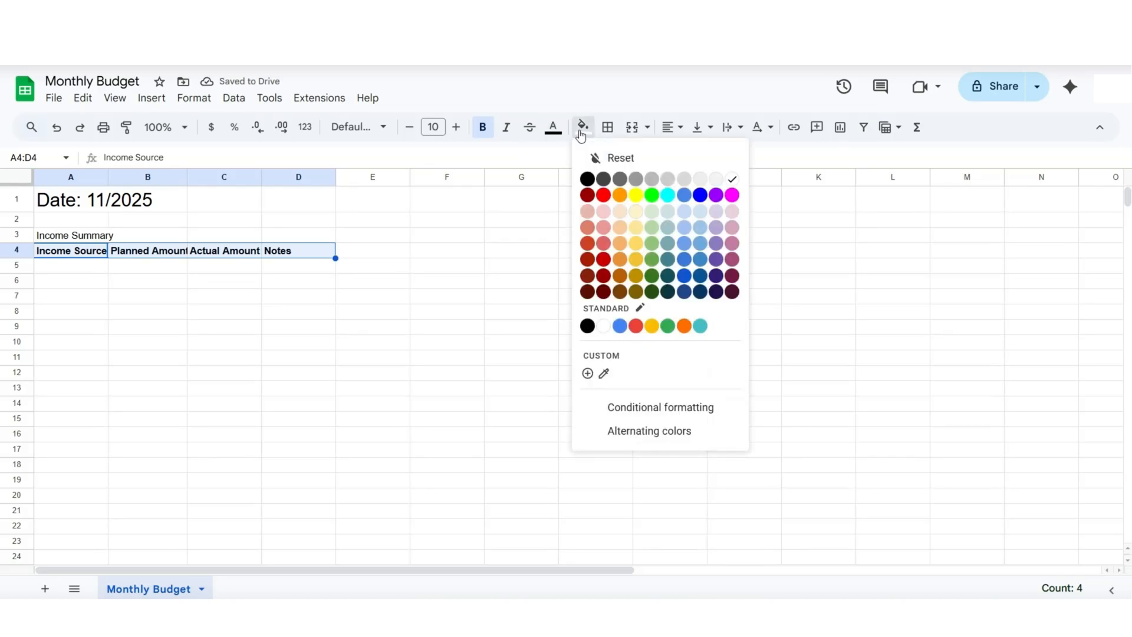
left_click(715, 216)
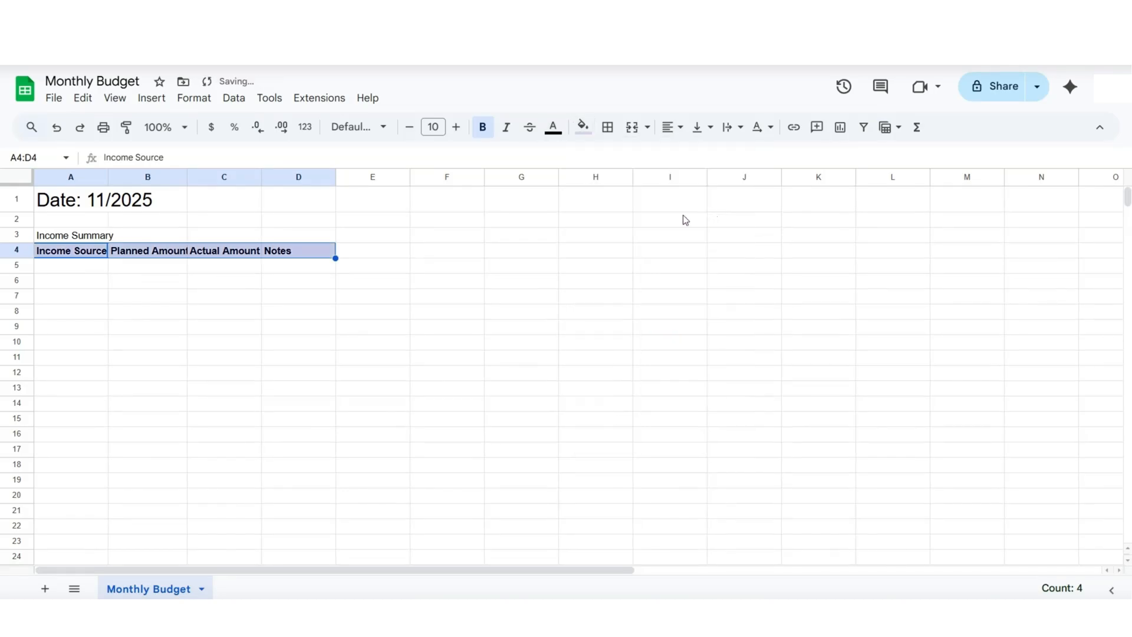
left_click(465, 281)
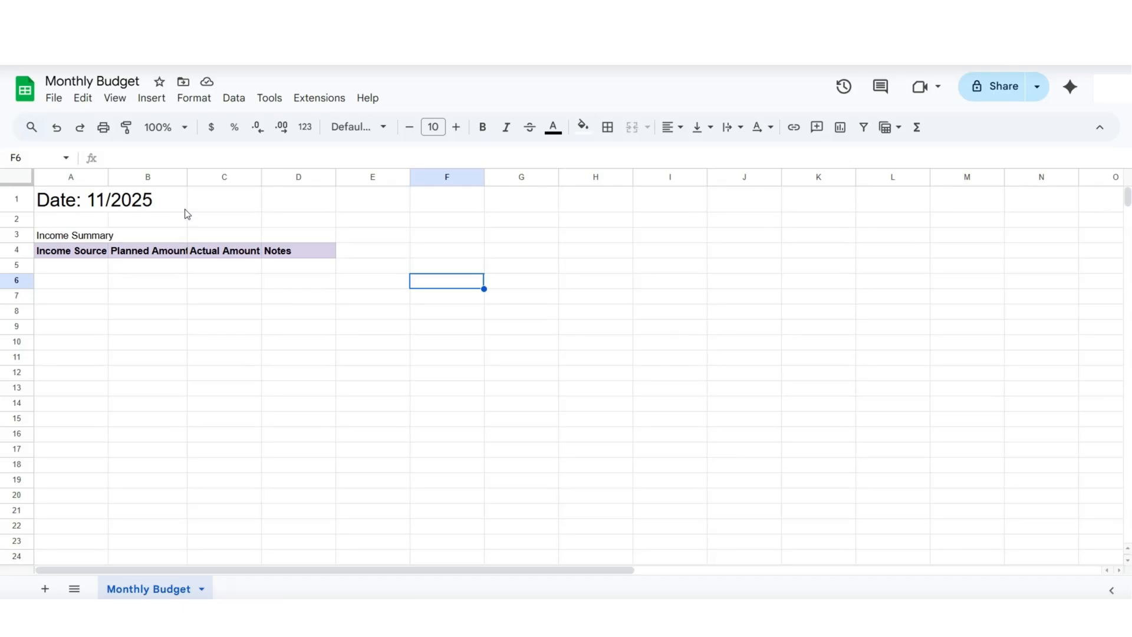
- Fit the widths of columns A, B and C to their contents
double_click(185, 176)
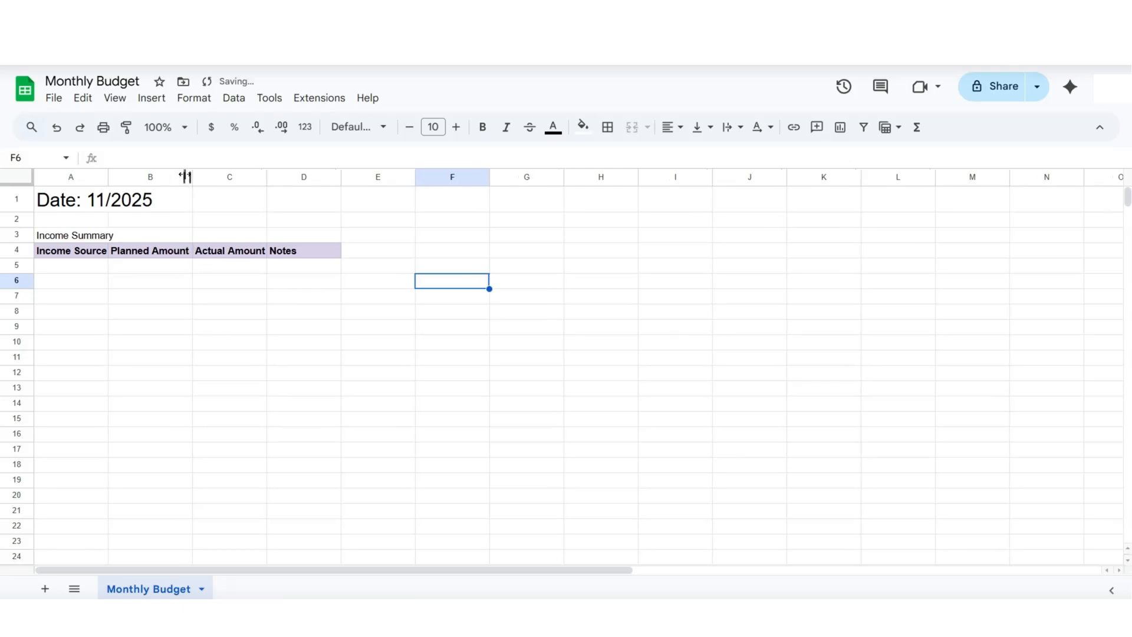
double_click(107, 177)
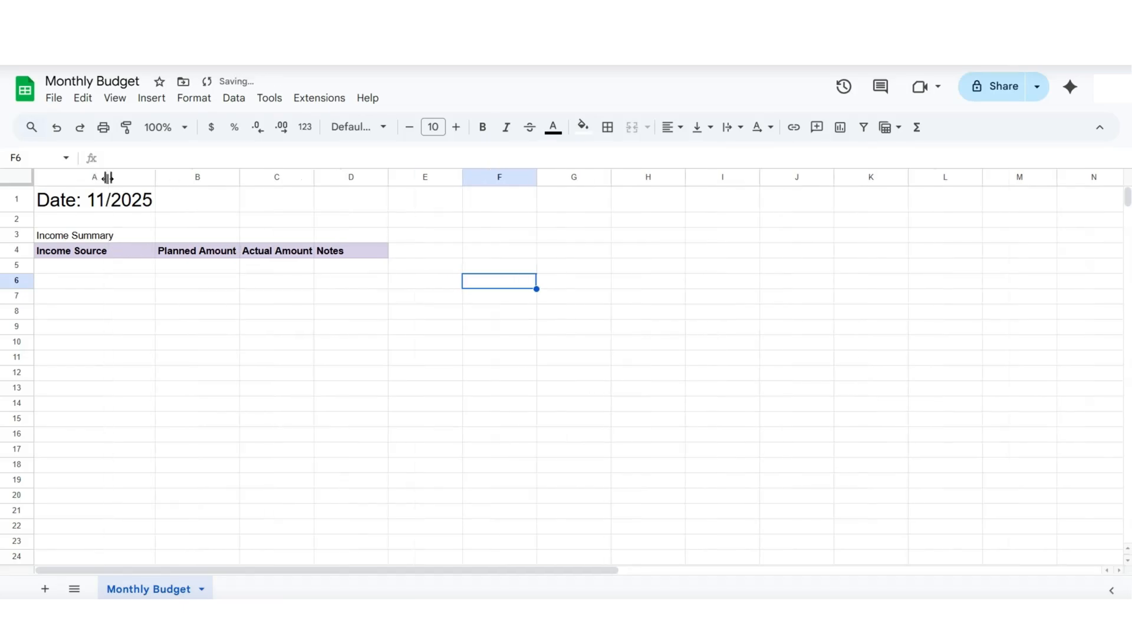
left_click(313, 179)
double_click(313, 179)
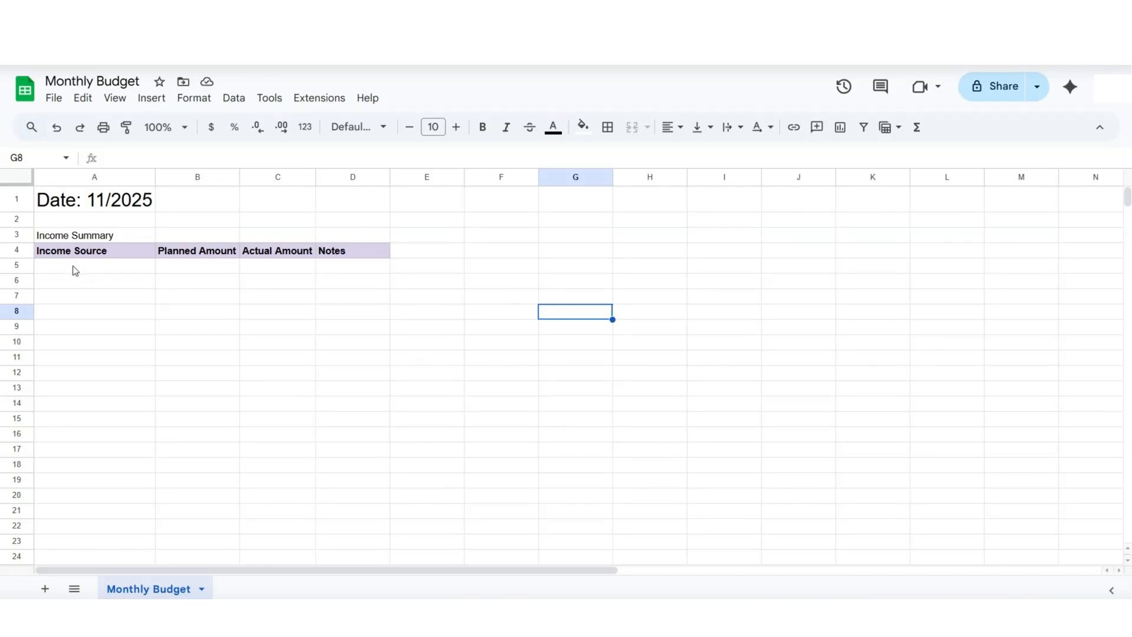
- List the income sources "Paycheck" in A5 and "Side Hustle" in A6 under the Income Source header
left_click(71, 271)
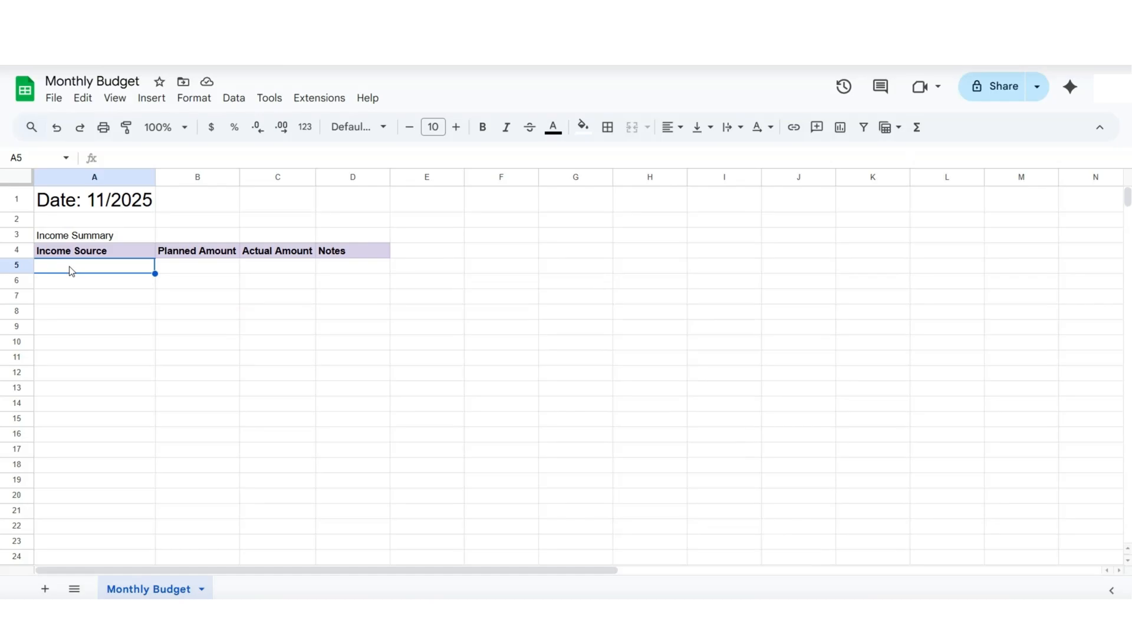
left_click(64, 284)
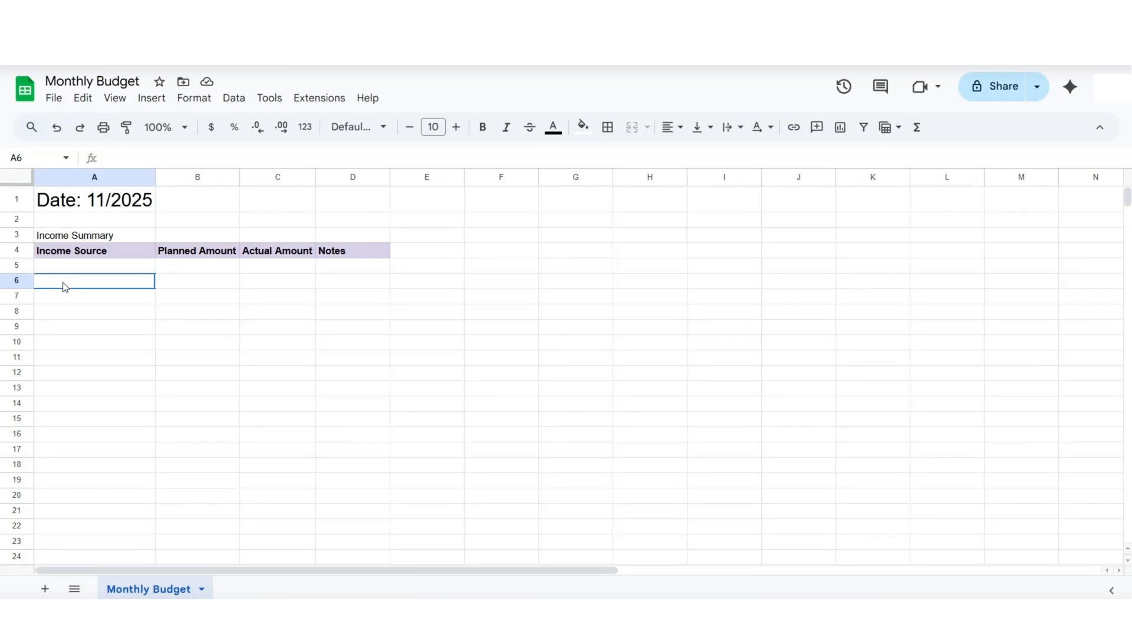
left_click(47, 293)
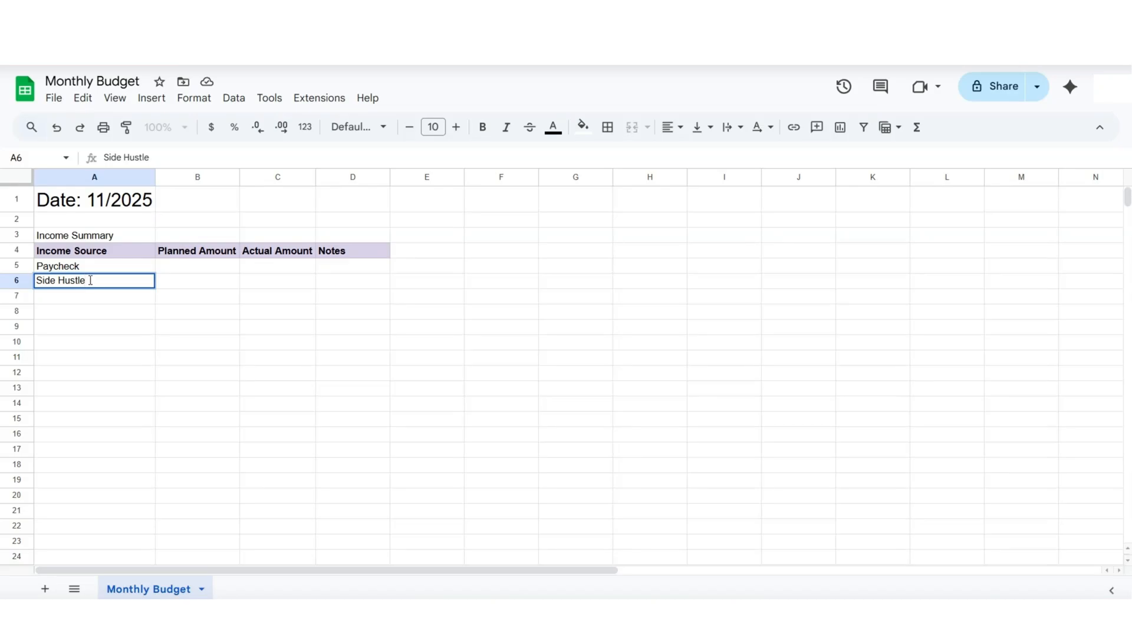
left_click(83, 298)
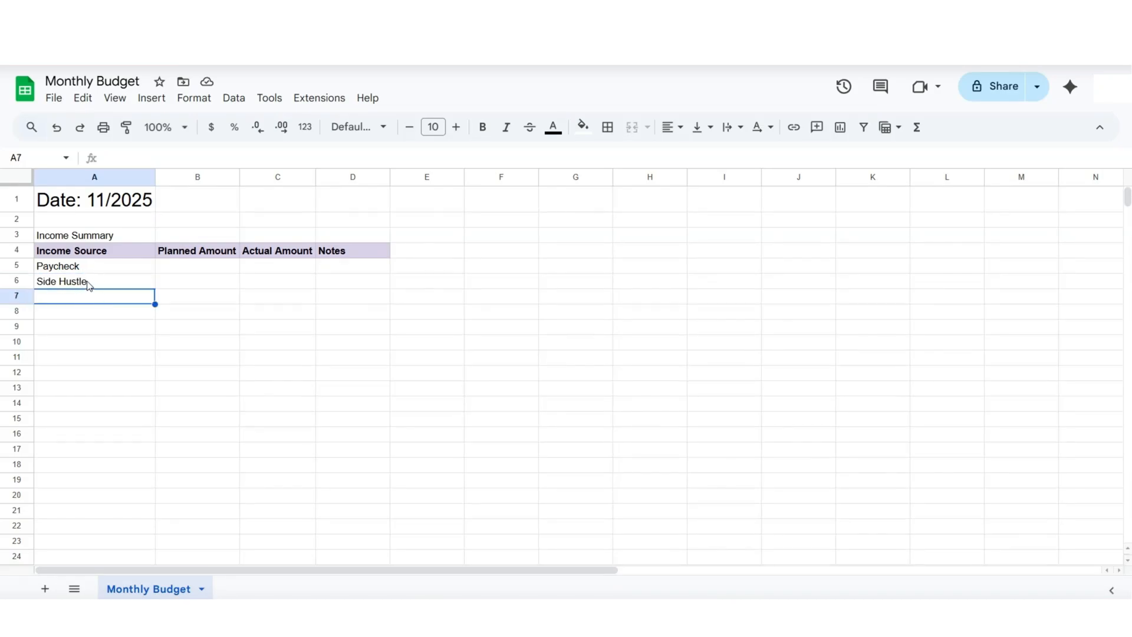
- Enter the planned and actual income amounts: $4,200 for Paycheck in B5 and C5, $2,200 for Side Hustle in B6 and C6
left_click(197, 267)
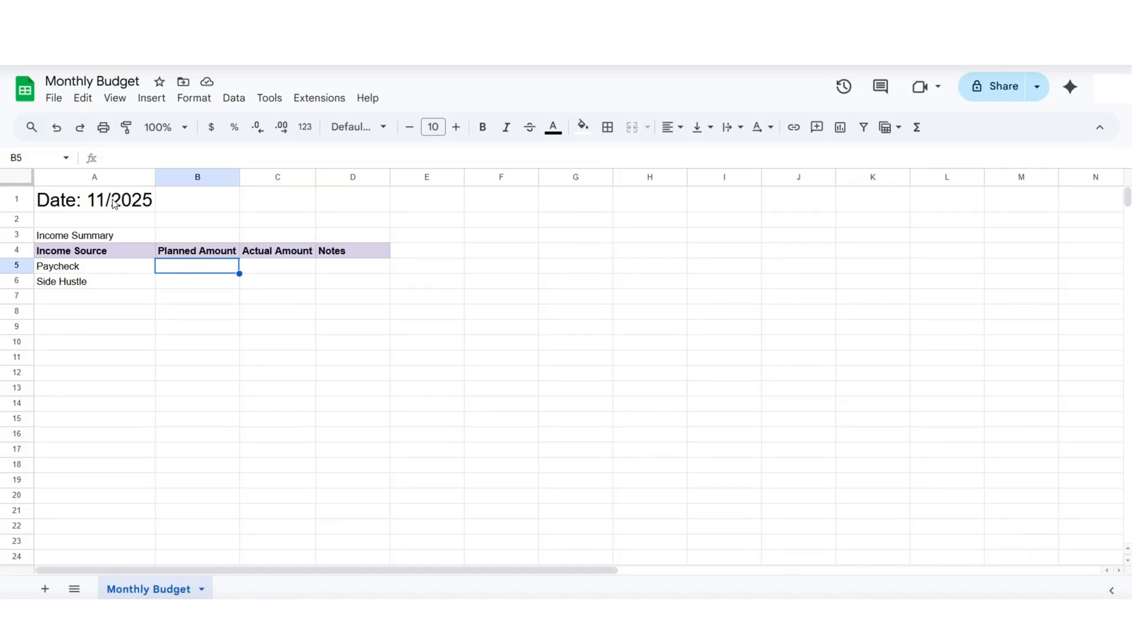
double_click(201, 264)
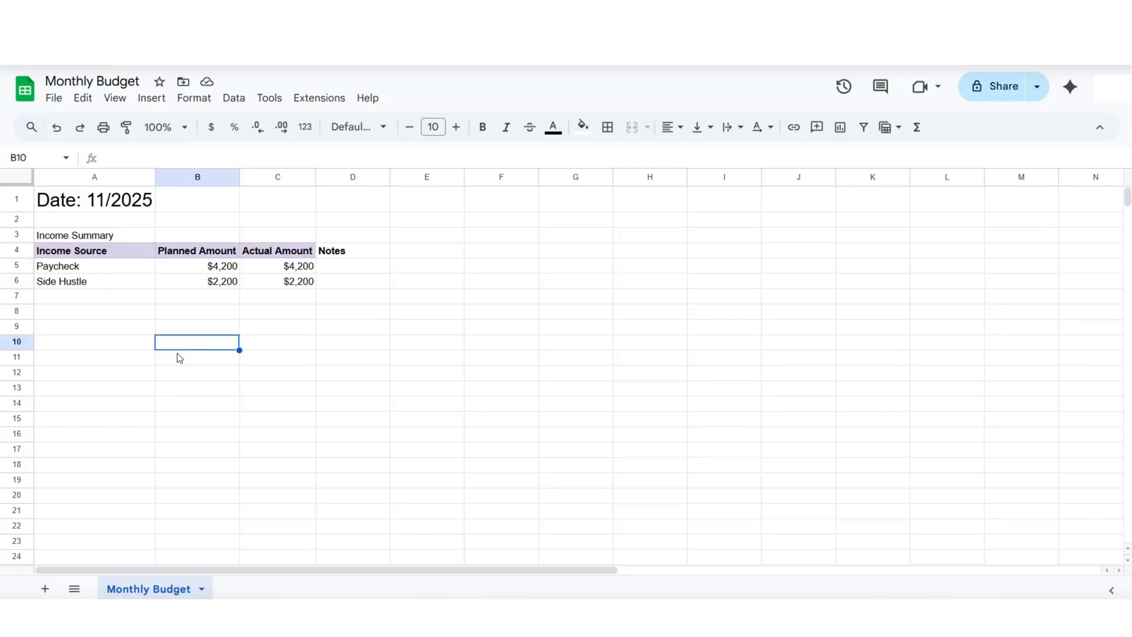
- Add the label "Total:" in cell A9 and align it to the right
left_click(123, 331)
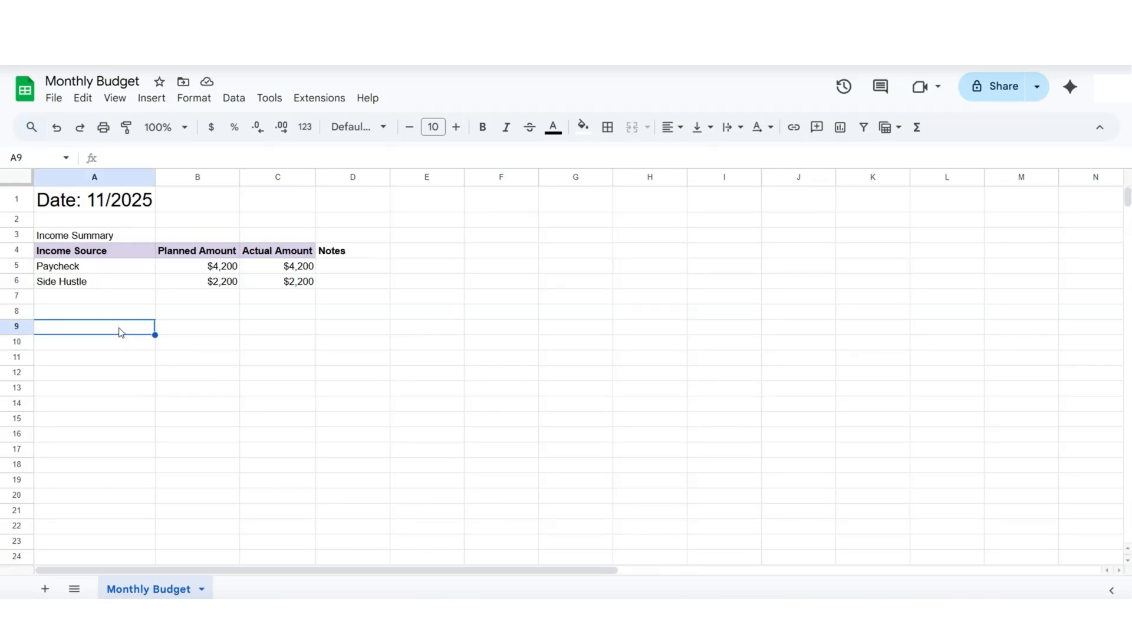
double_click(119, 328)
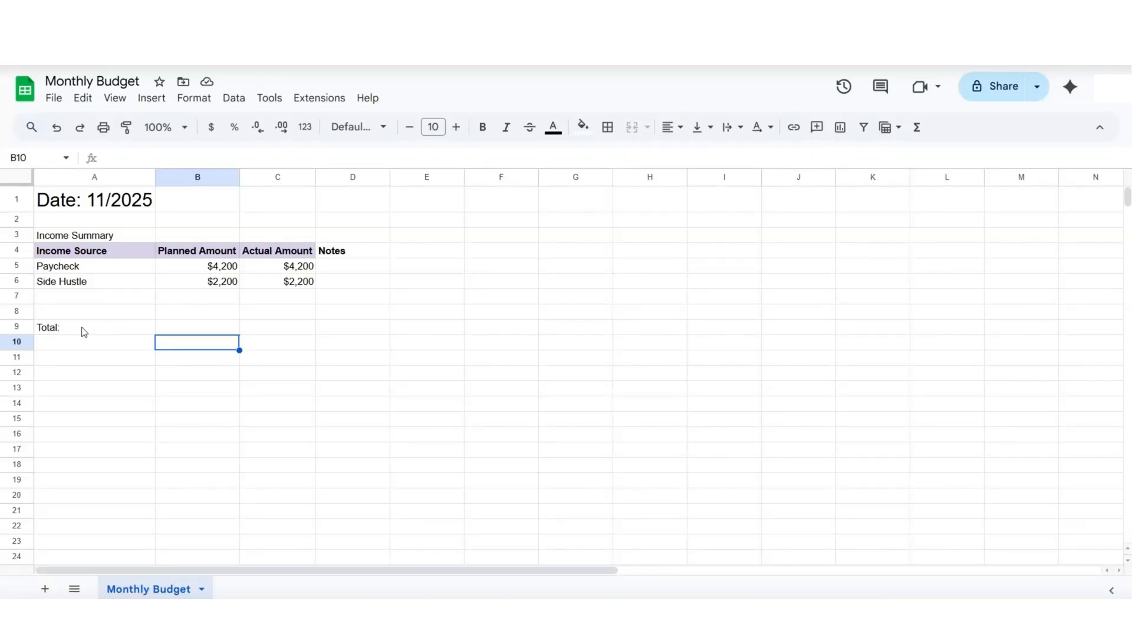
left_click(83, 332)
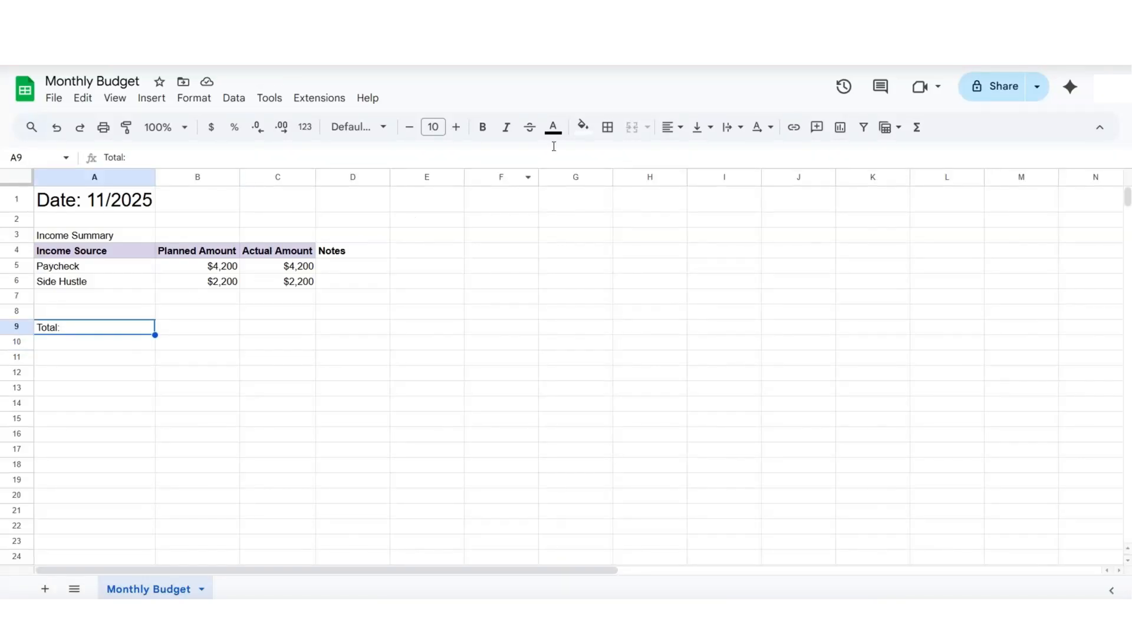
left_click(670, 130)
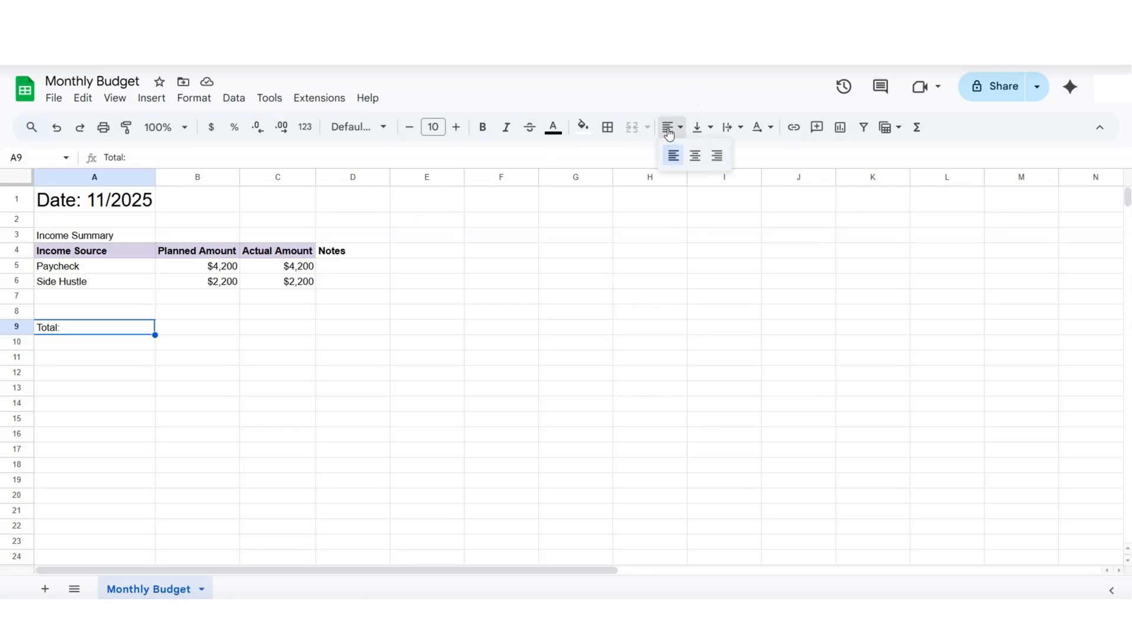
left_click(717, 155)
left_click(247, 357)
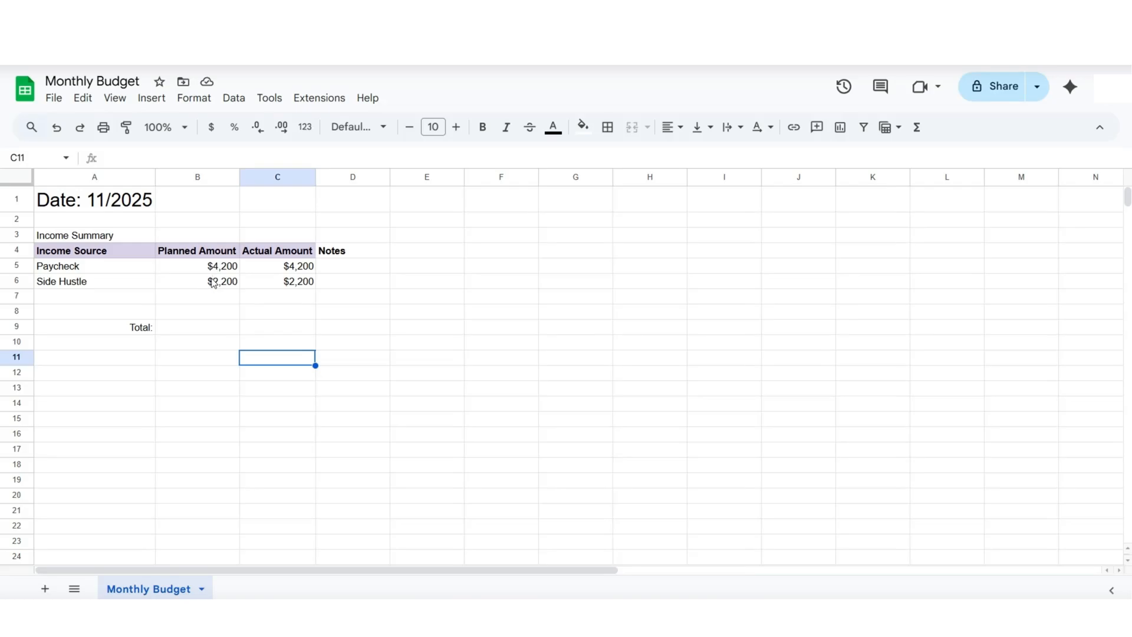
- Total the planned income in cell B9 with the formula =SUM(B5:B6)
left_click(201, 328)
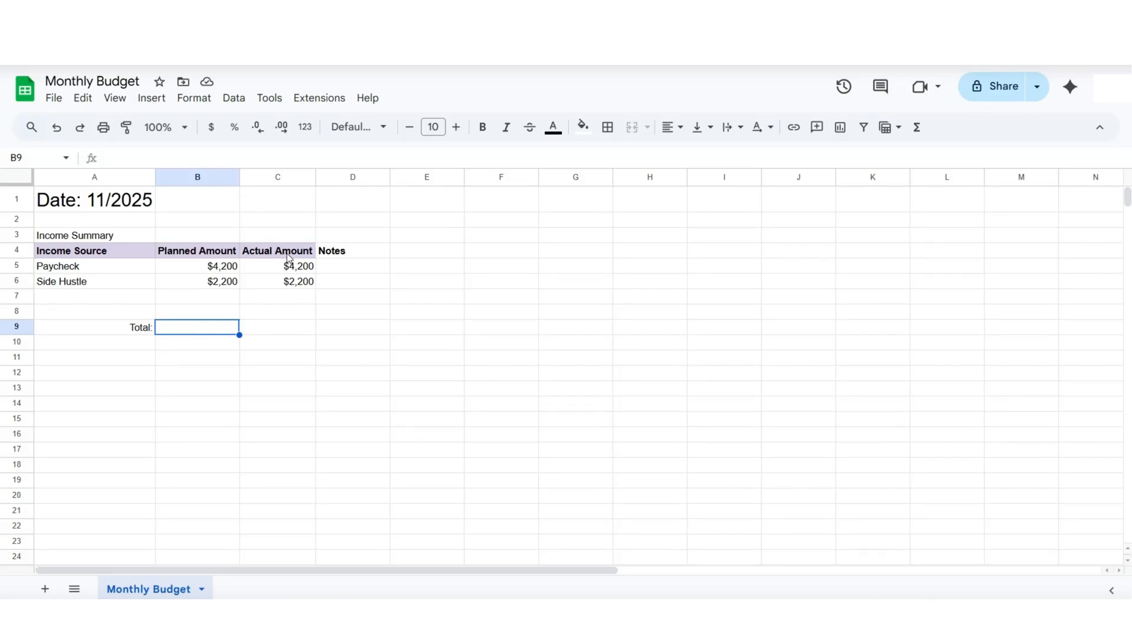
left_click(275, 329)
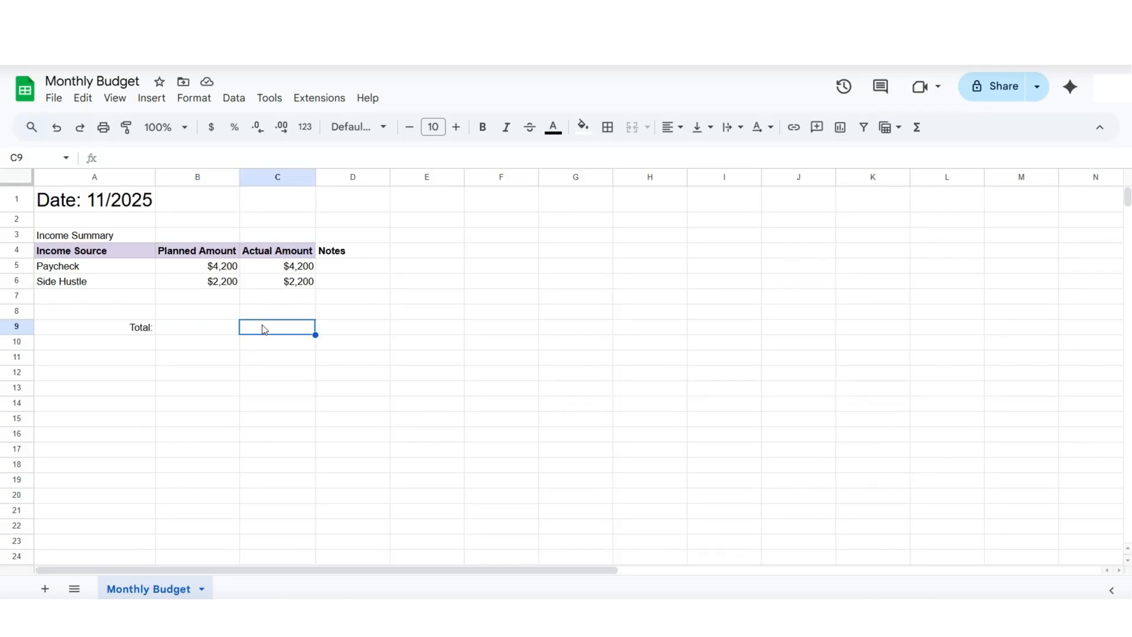
double_click(190, 327)
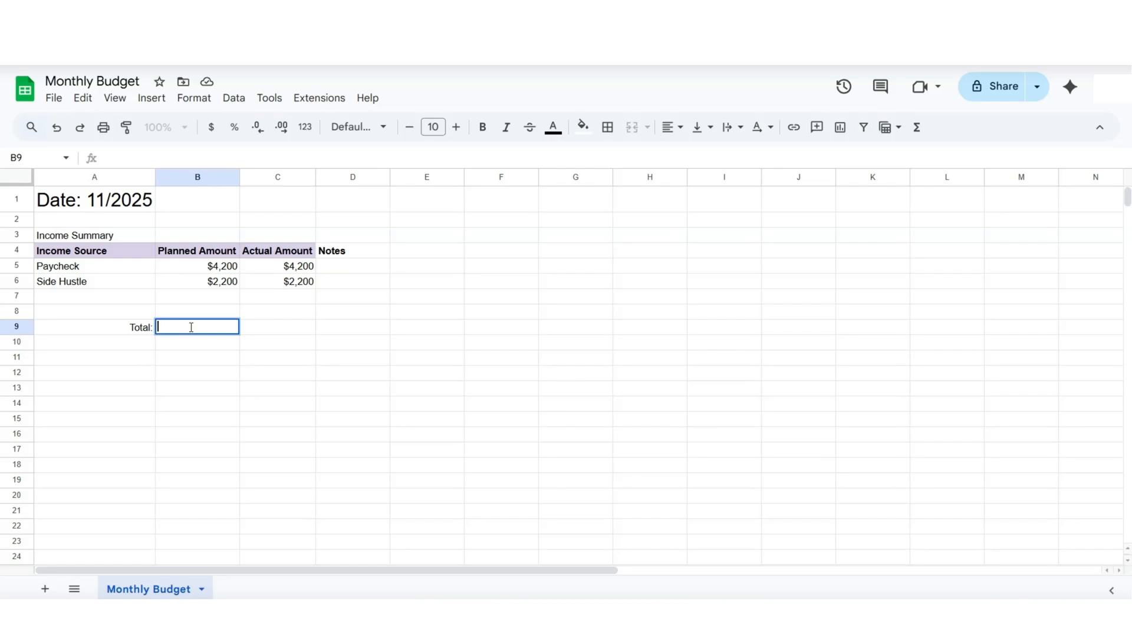
type("+")
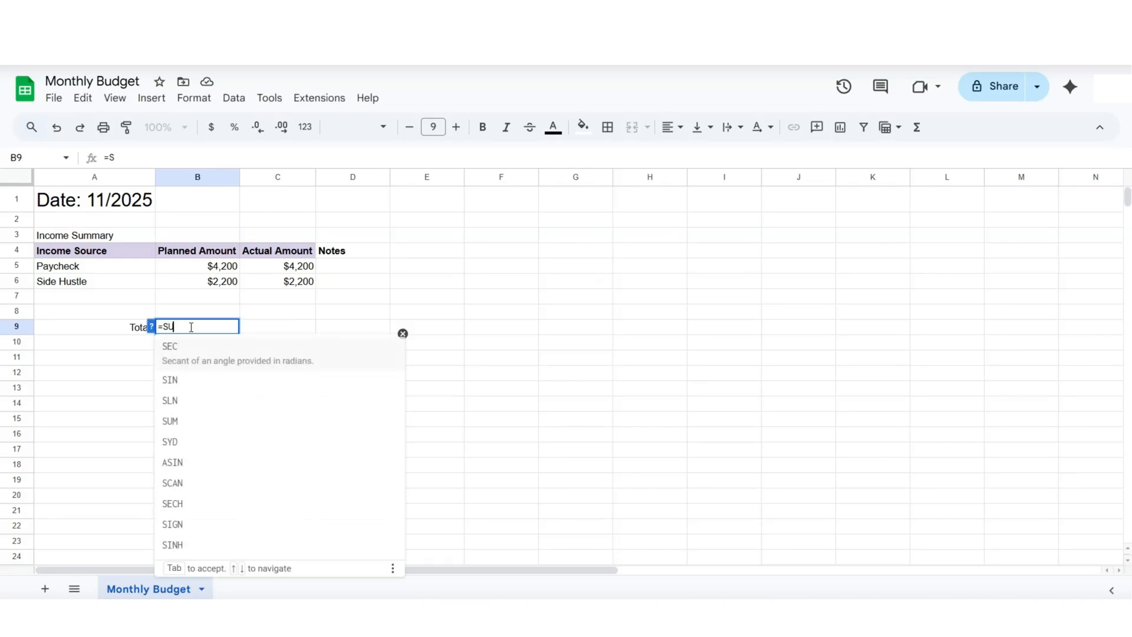
type("UM")
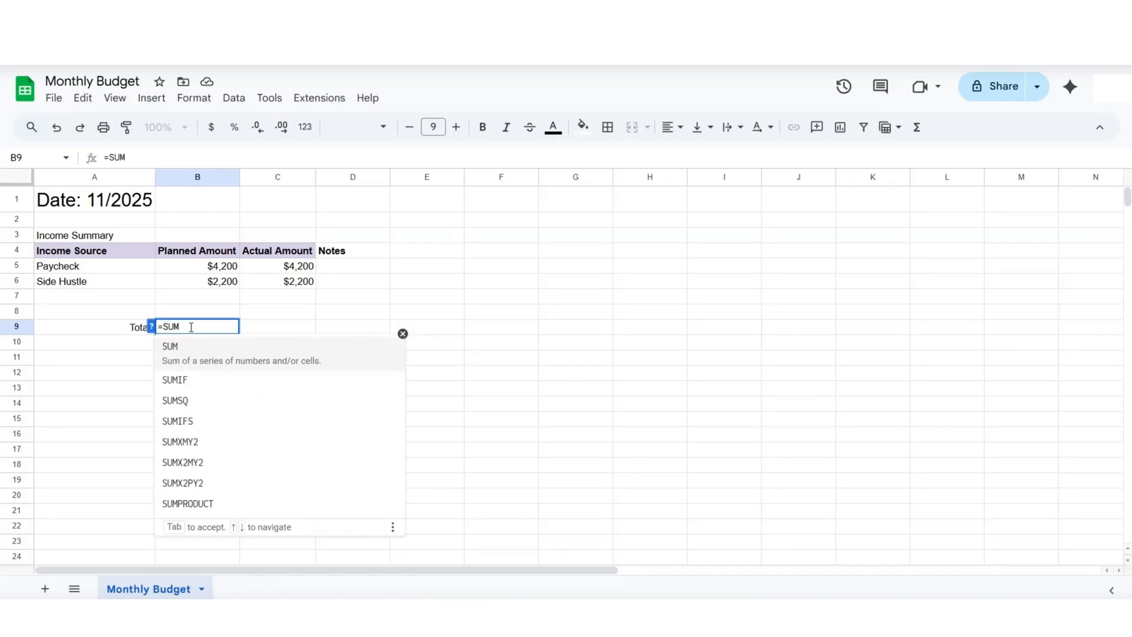
type("(")
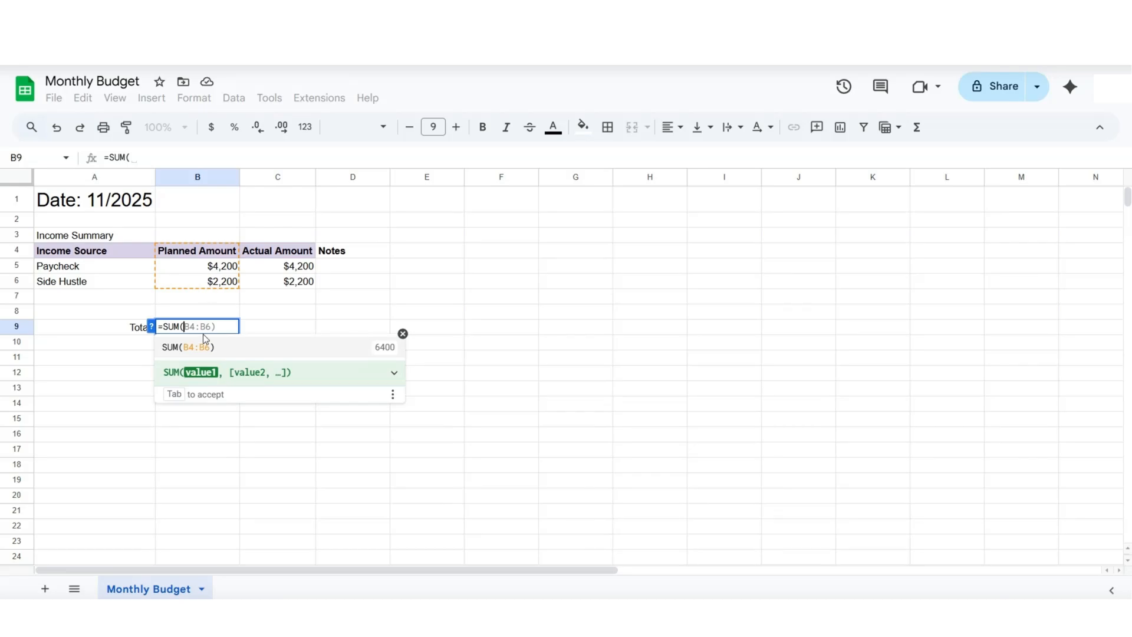
type("B5:")
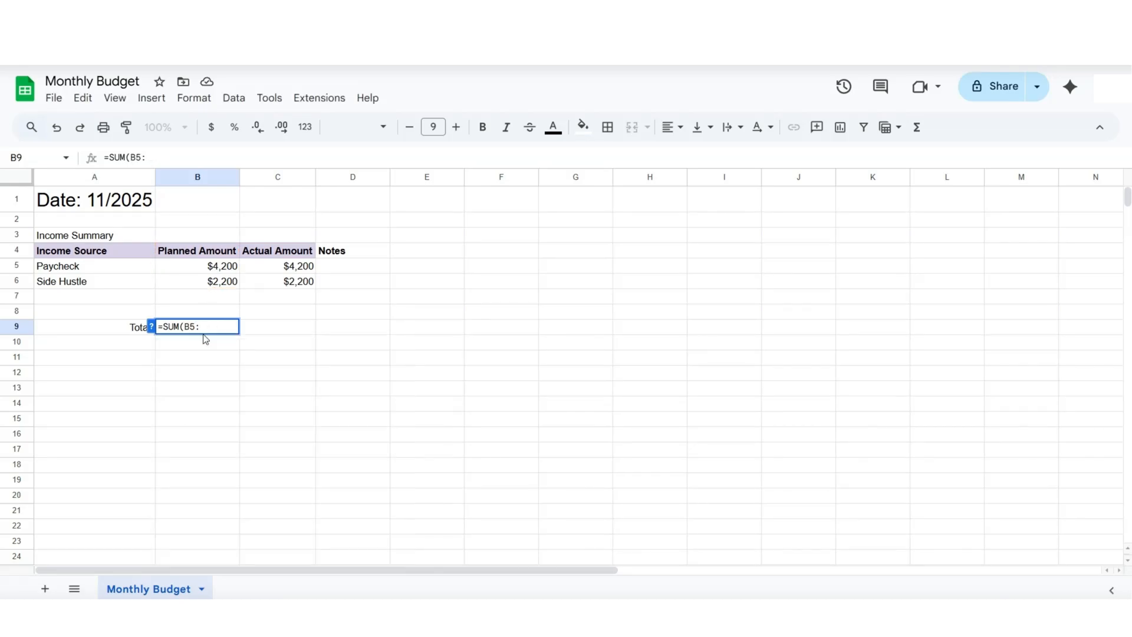
type("B6)")
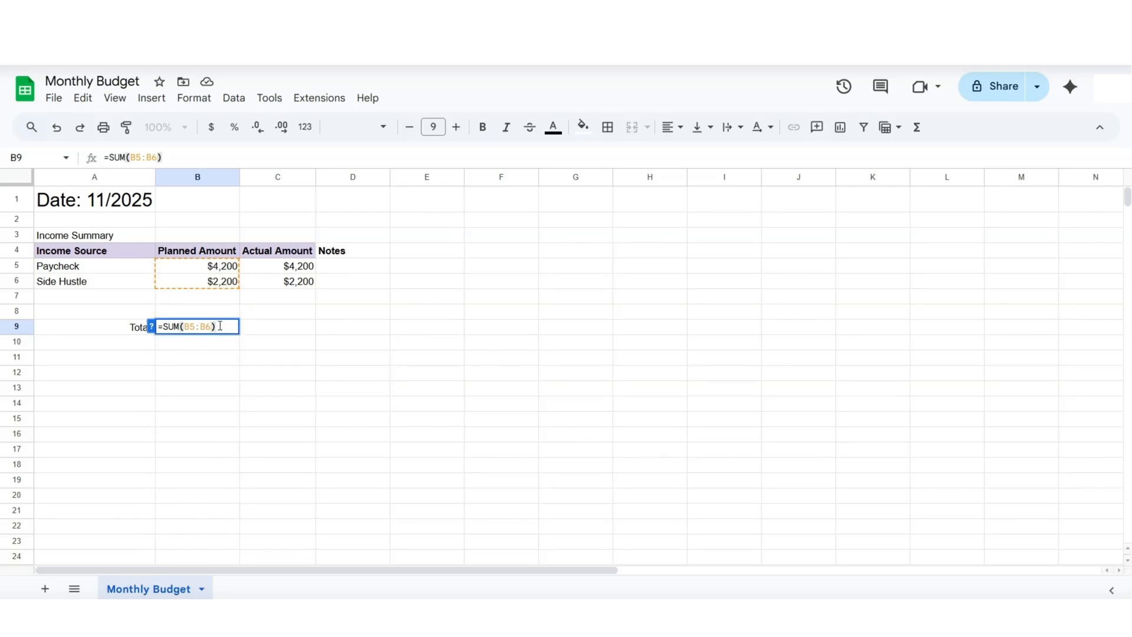
left_click(254, 362)
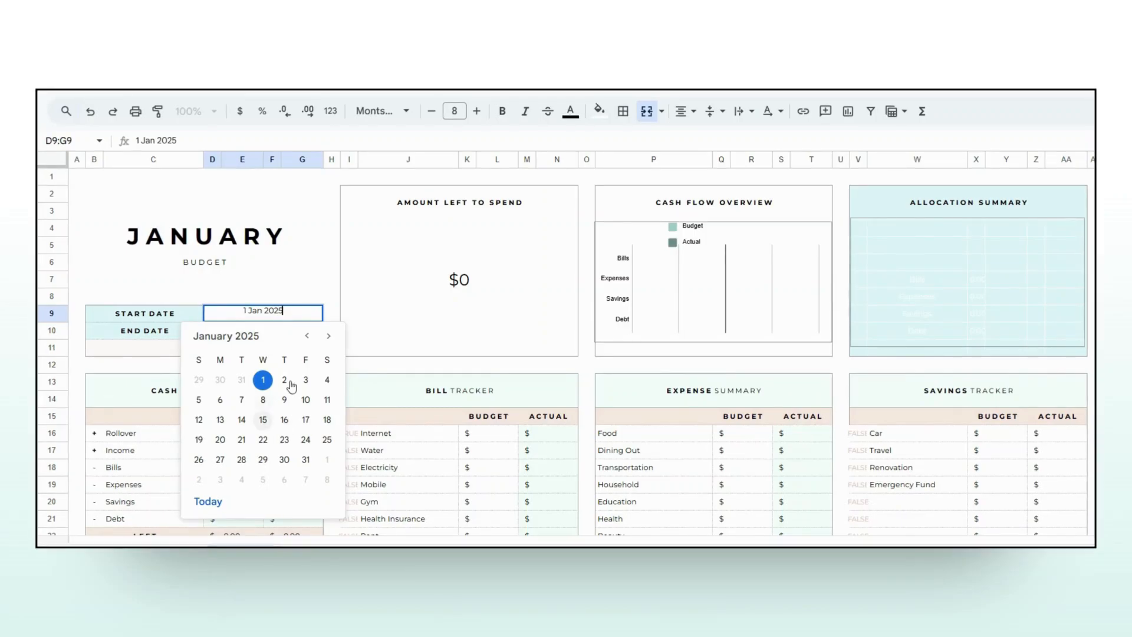
- Look through the ready-made budget templates, including the monthly budget, income breakdown, transactions, calendar and subscription sheets
left_click(328, 336)
left_click(328, 335)
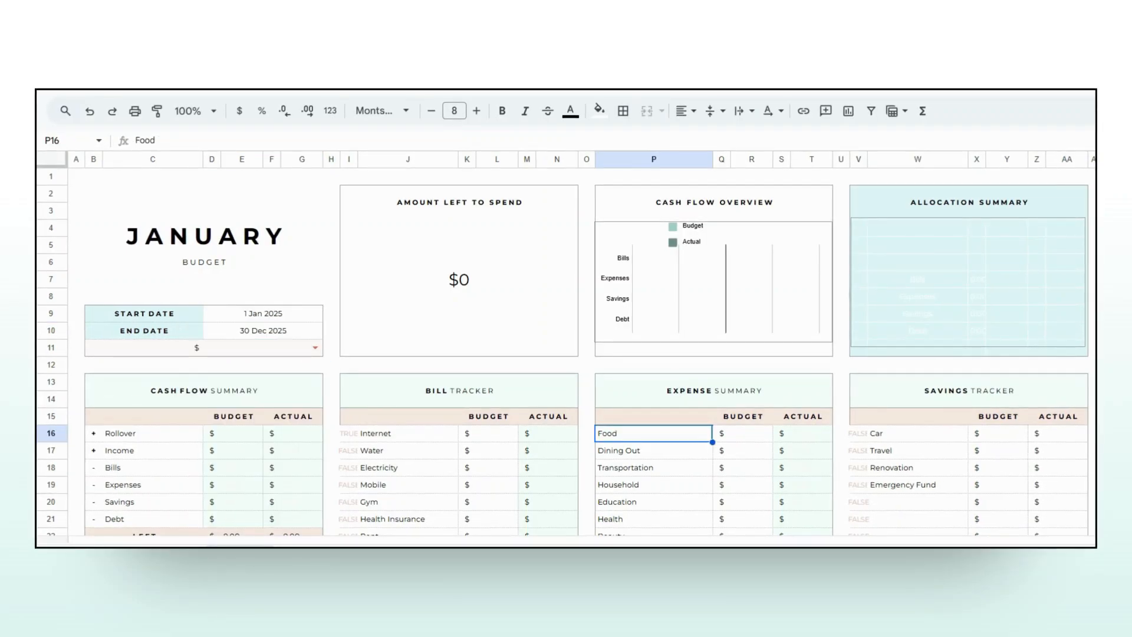
scroll(566, 354, "down", 3)
scroll(566, 354, "down", 15)
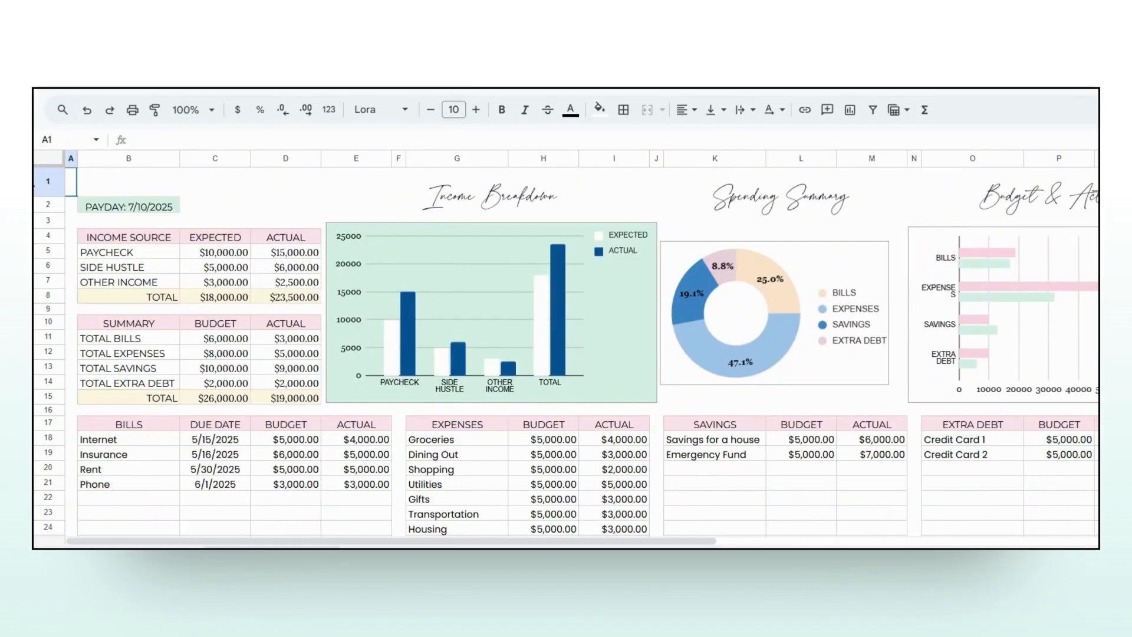
scroll(566, 354, "down", 4)
scroll(566, 354, "down", 5)
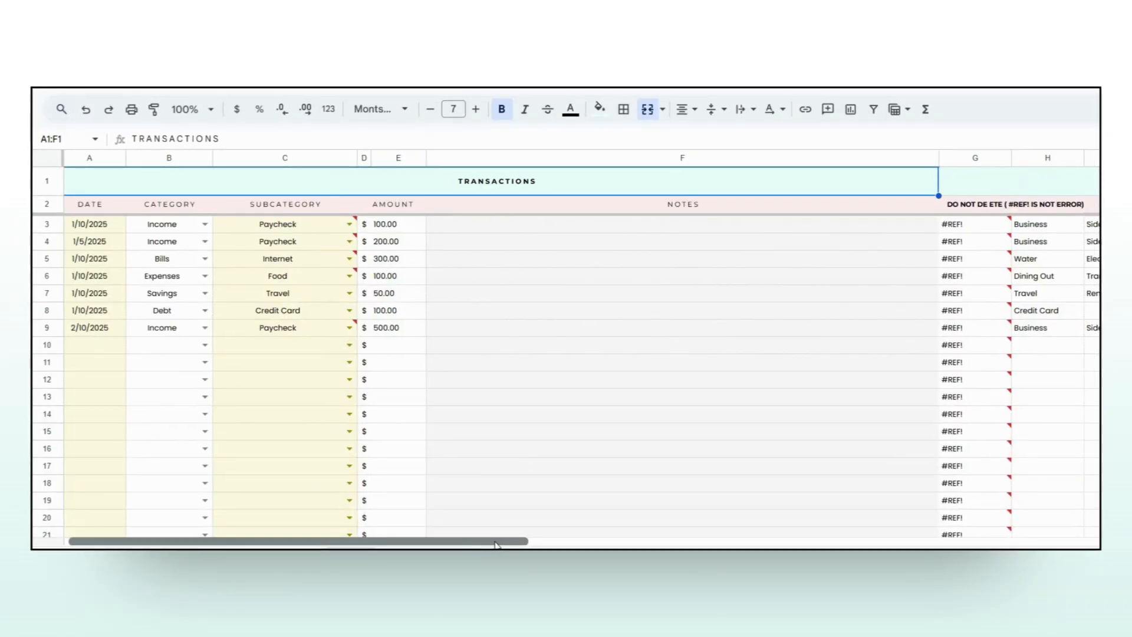
left_click_drag(490, 541, 811, 544)
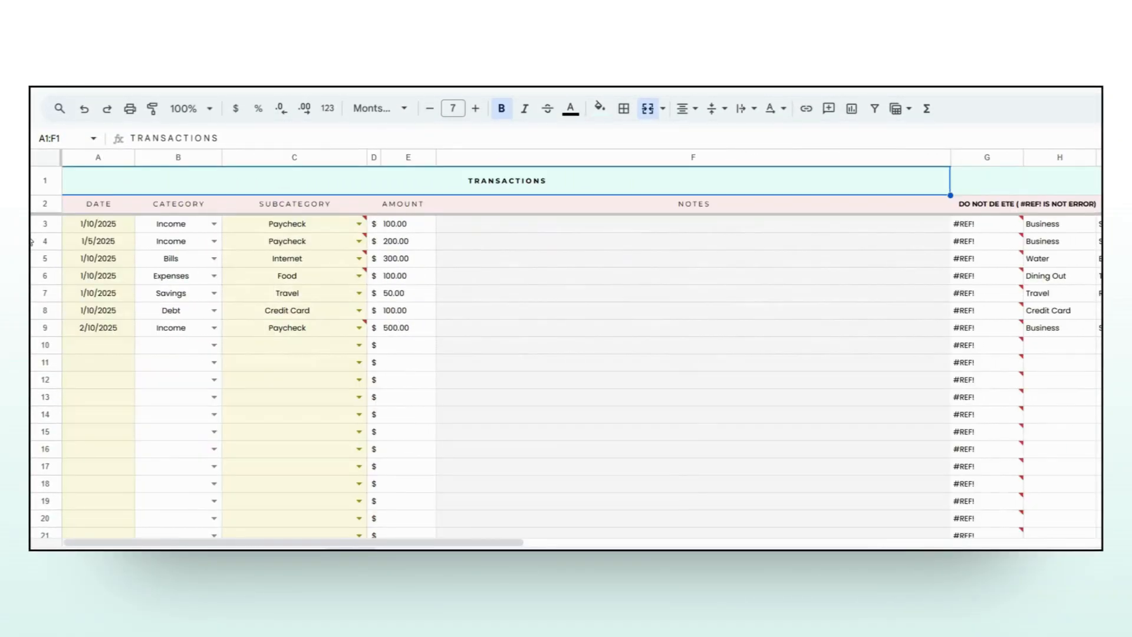
scroll(566, 354, "down", 4)
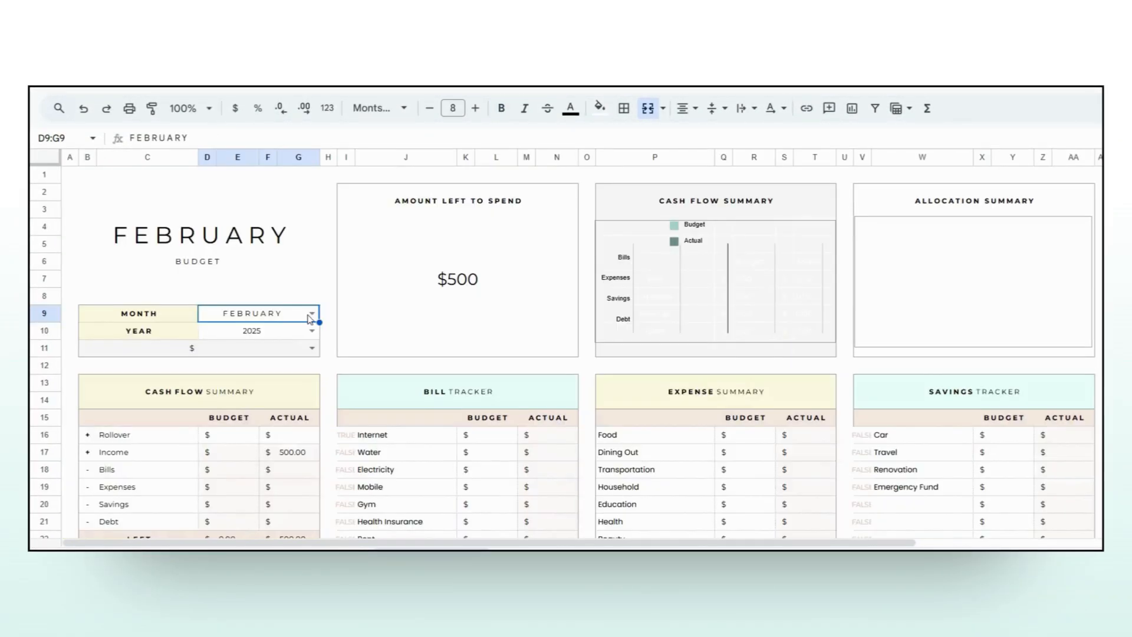
double_click(306, 313)
scroll(263, 491, "down", 1)
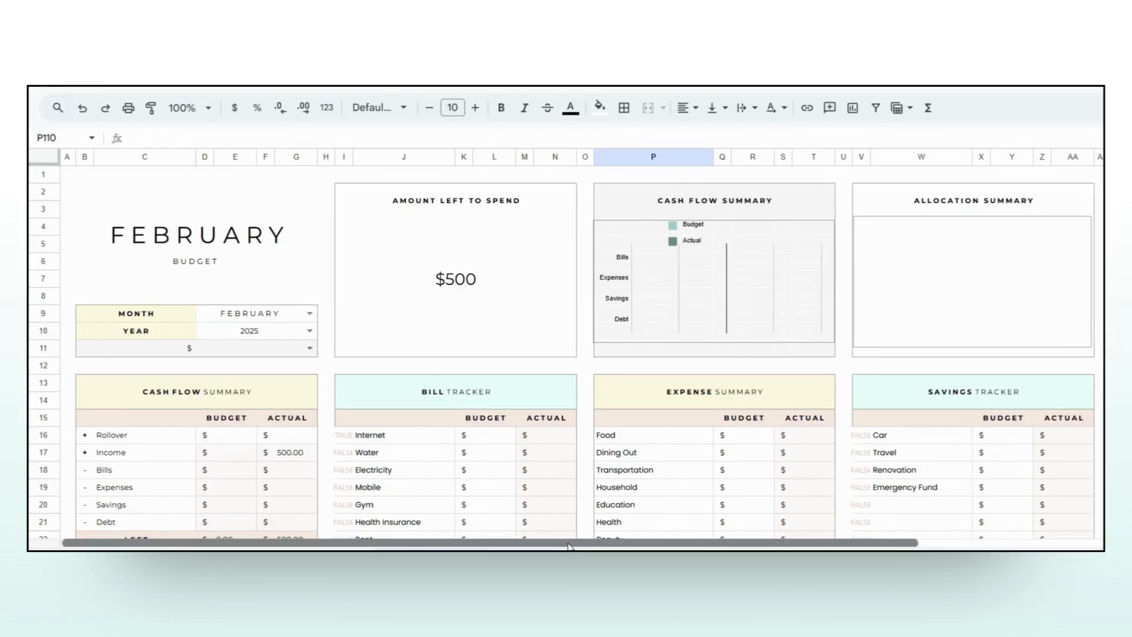
scroll(566, 354, "right", 5)
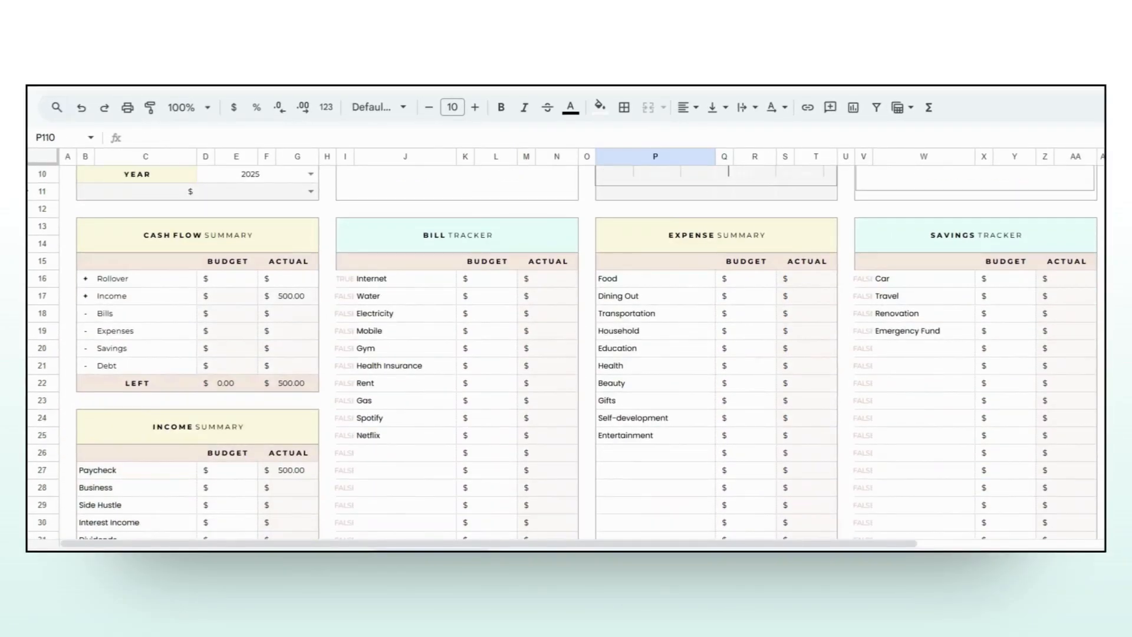
scroll(566, 354, "down", 10)
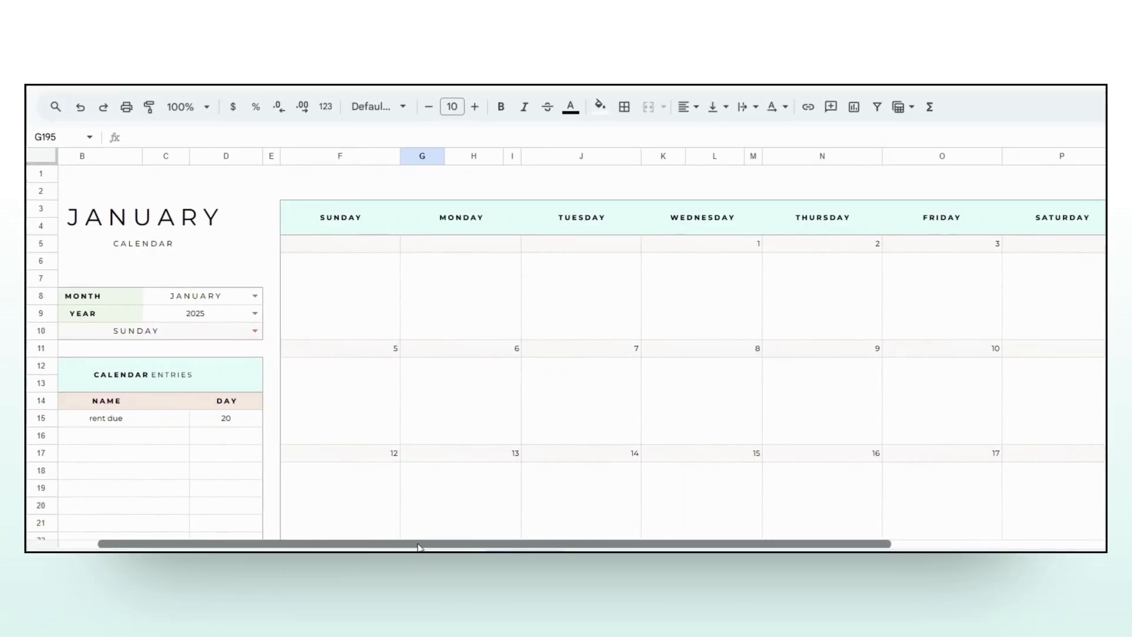
left_click_drag(418, 547, 366, 547)
scroll(26, 184, "down", 9)
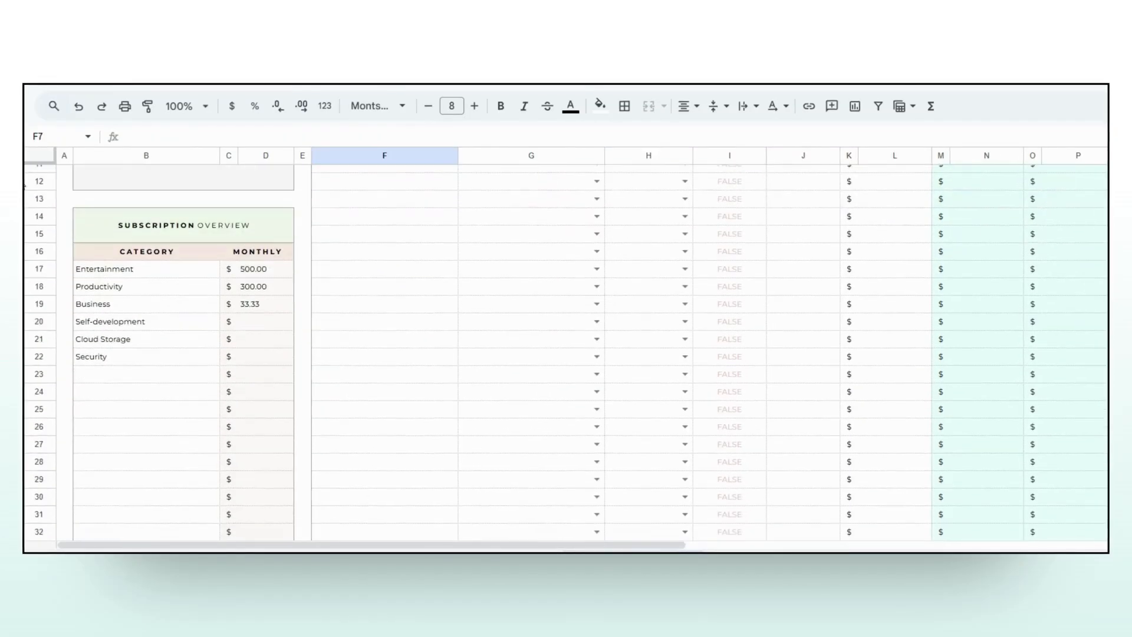
scroll(566, 354, "down", 10)
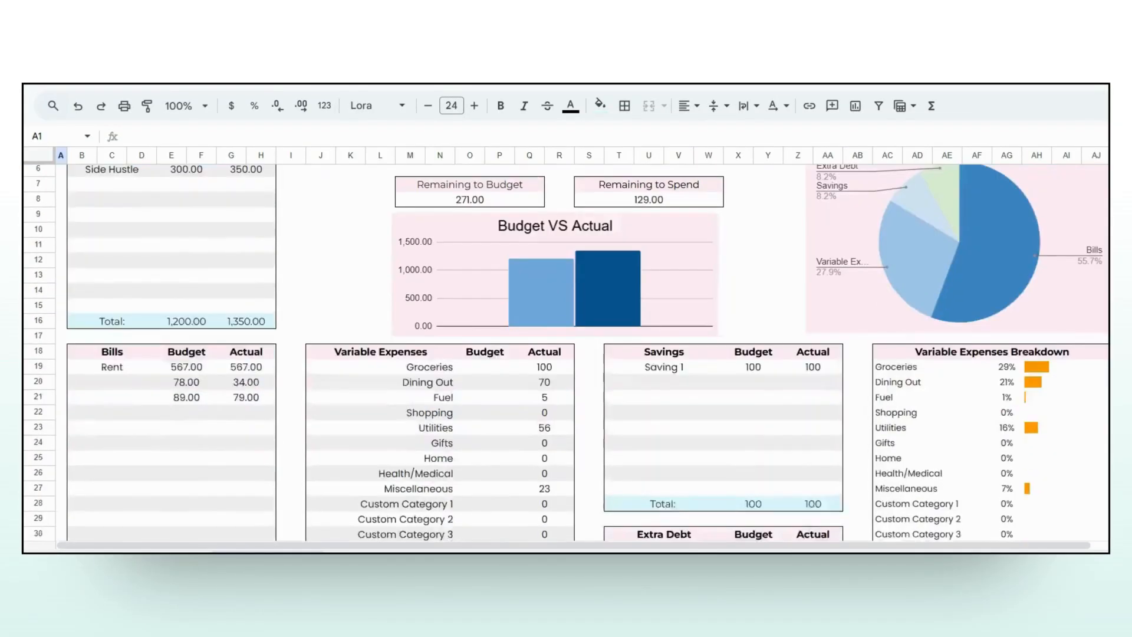
scroll(566, 354, "down", 9)
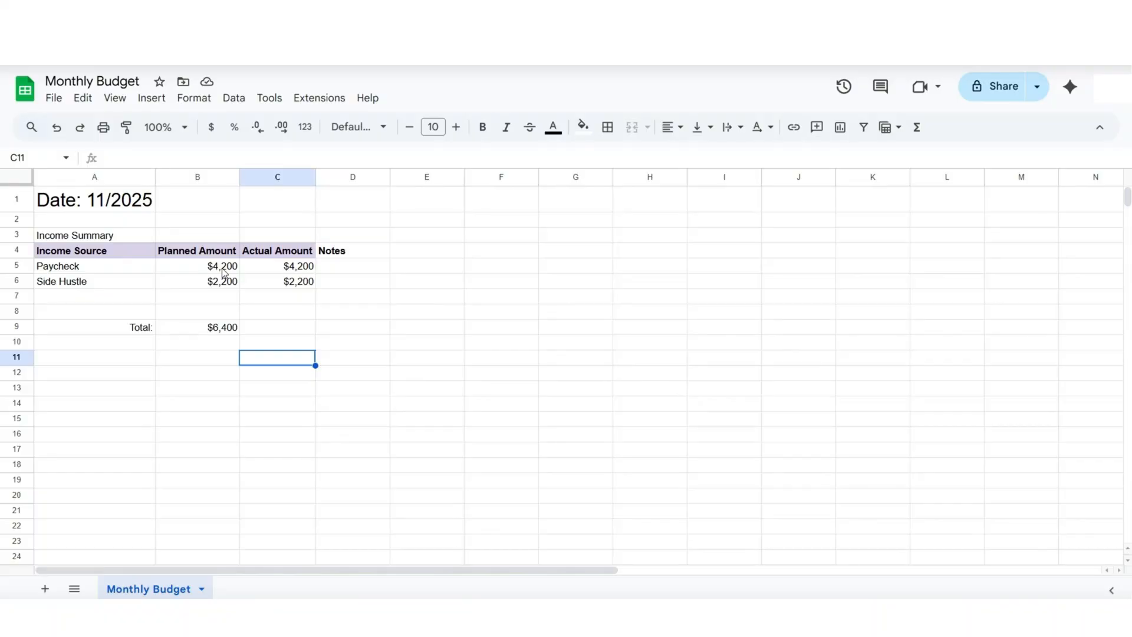
- Total the actual income in cell C9 of the Monthly Budget sheet with the formula =SUM(C5:C6)
key("Return")
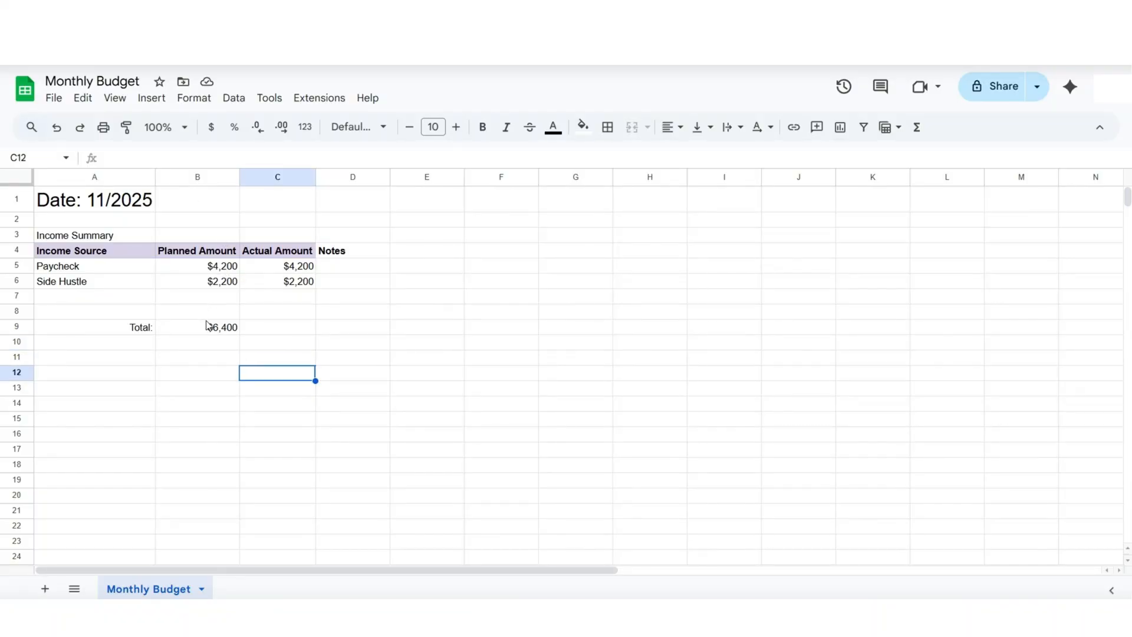
left_click(270, 329)
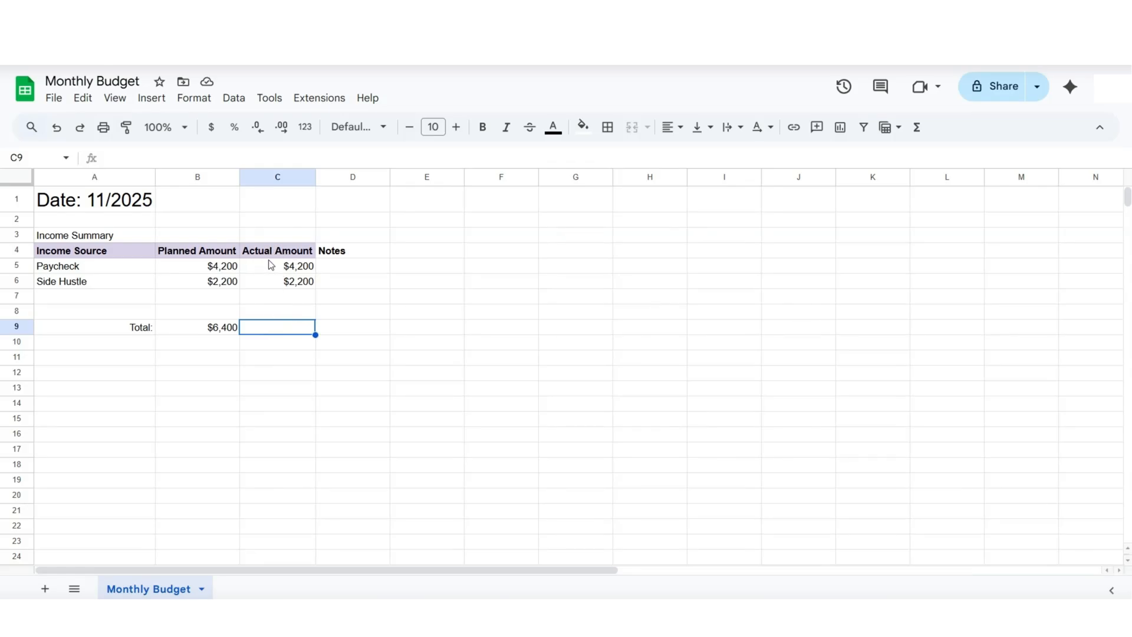
double_click(274, 329)
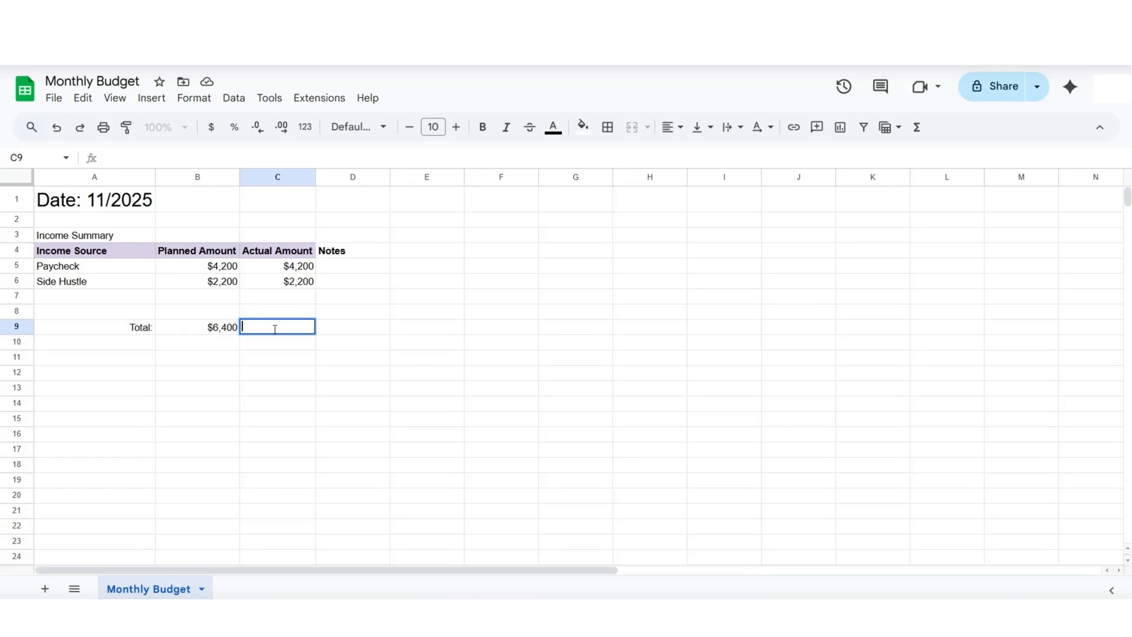
type("=SUM")
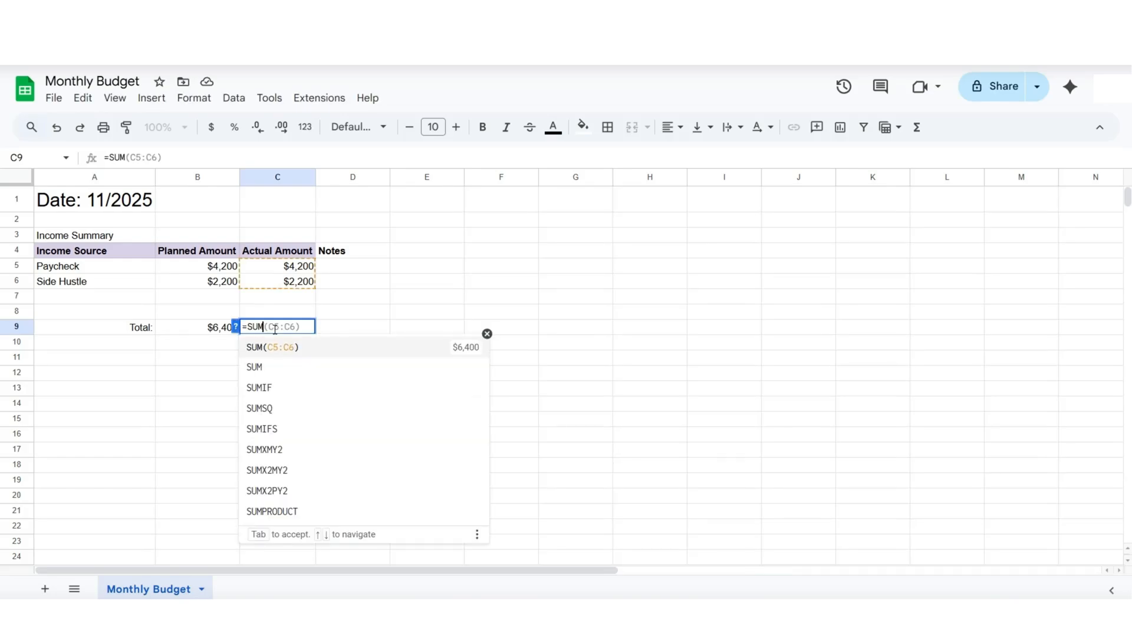
type("(")
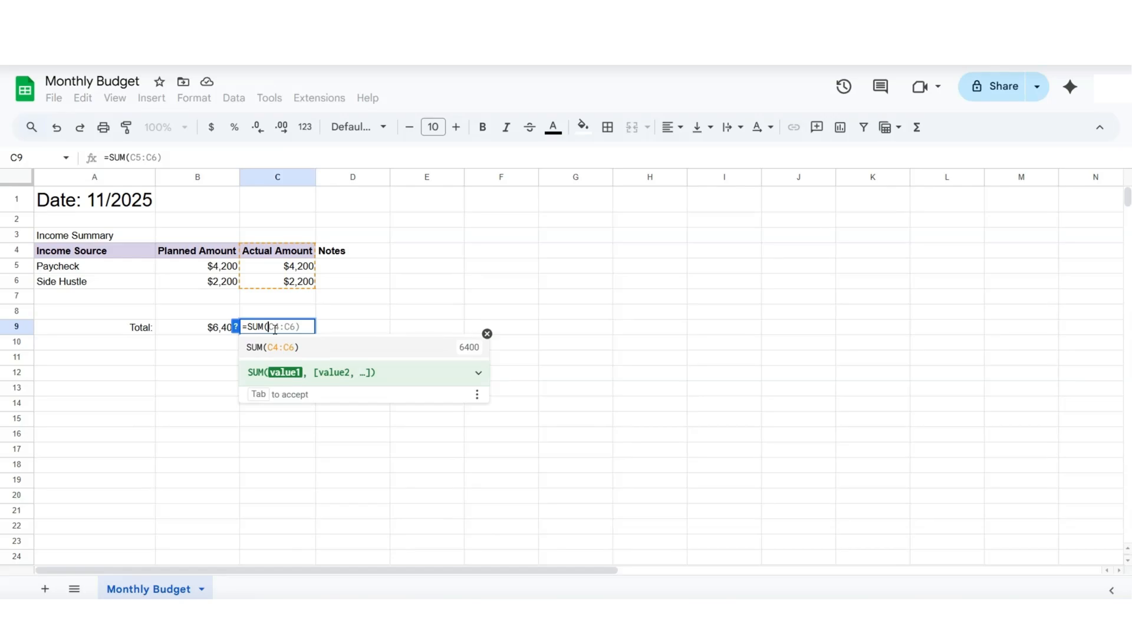
type("C5:C6")
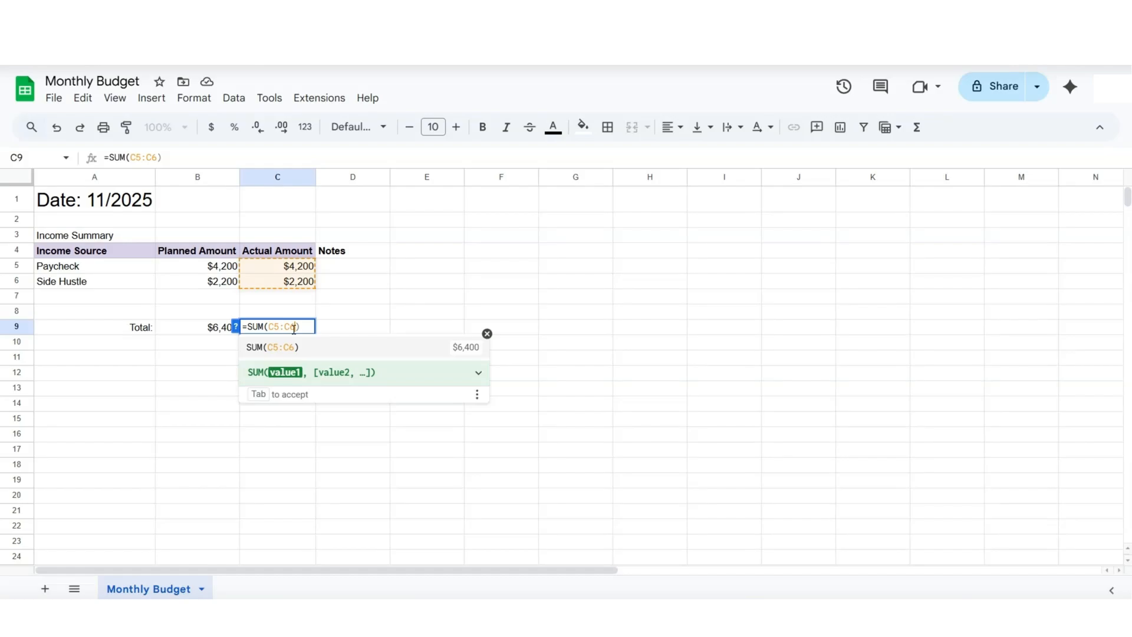
key("Right")
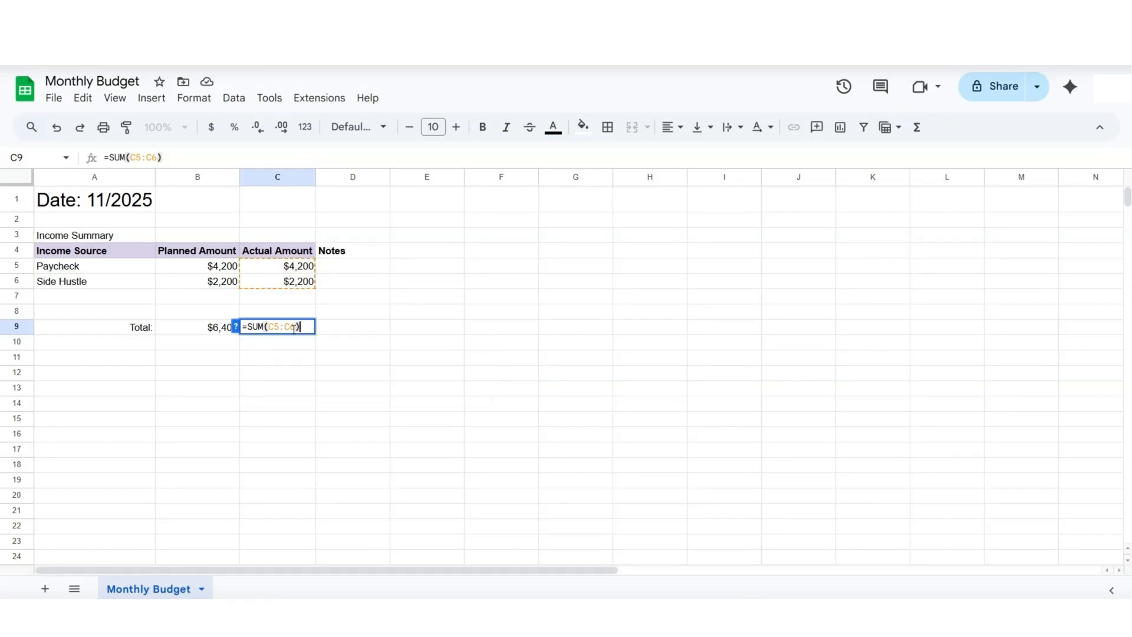
key("Return")
key("Right")
key("Right")
key("Down")
key("Down")
key("Down")
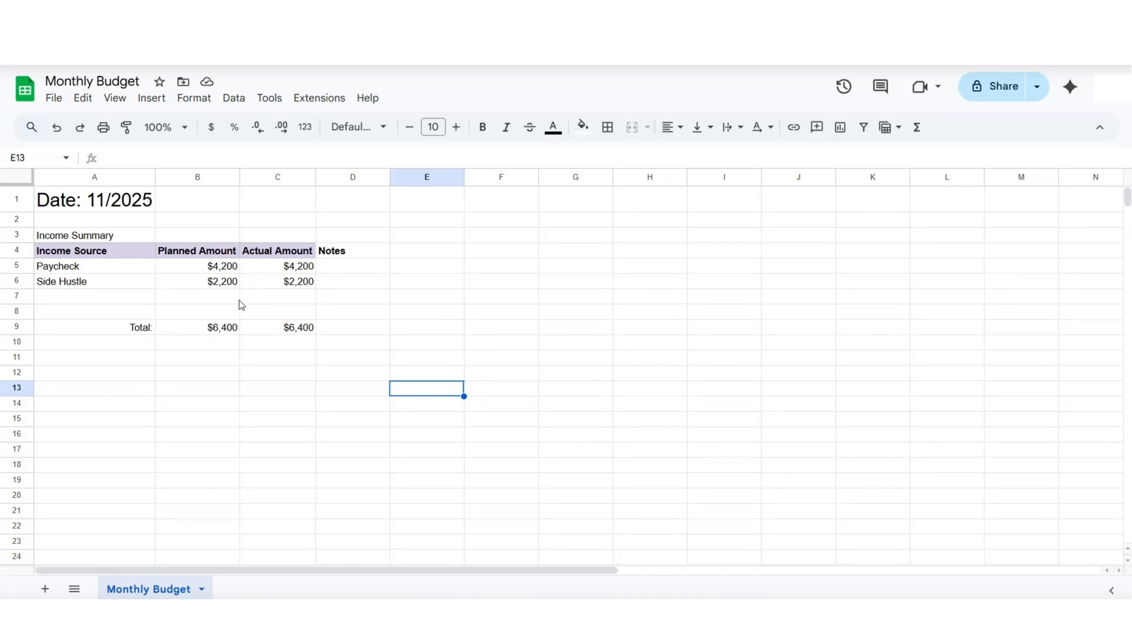
scroll(301, 462, "down", 3)
scroll(304, 457, "up", 3)
left_click_drag(46, 387, 372, 491)
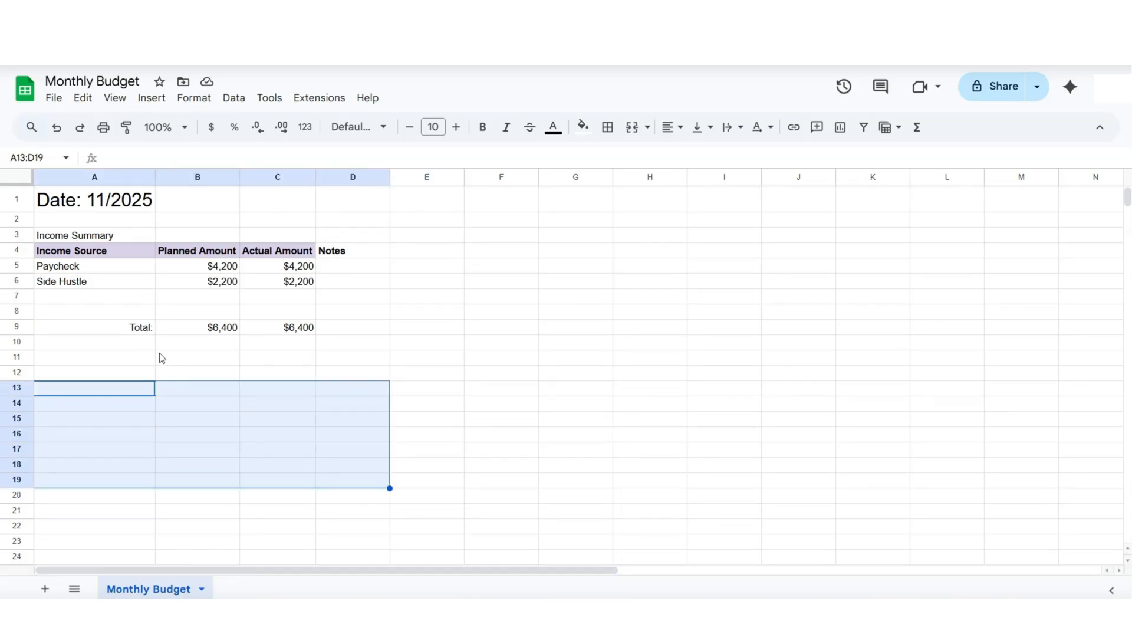
scroll(152, 356, "down", 3)
left_click(48, 413)
left_click_drag(48, 414, 354, 475)
left_click(413, 484)
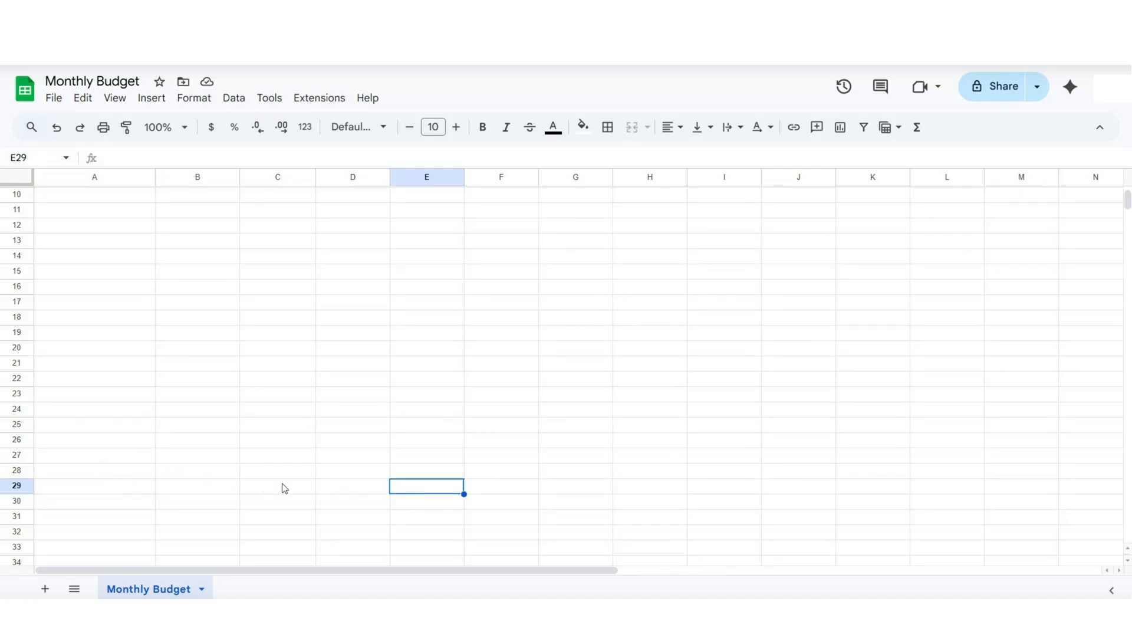
scroll(286, 471, "down", 3)
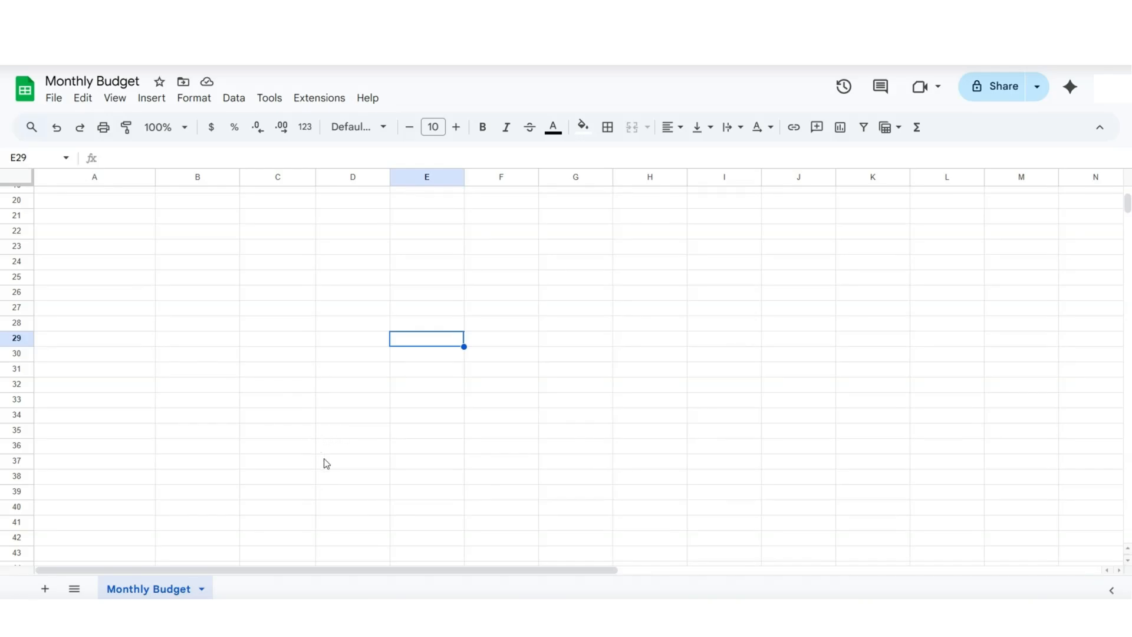
scroll(324, 460, "up", 6)
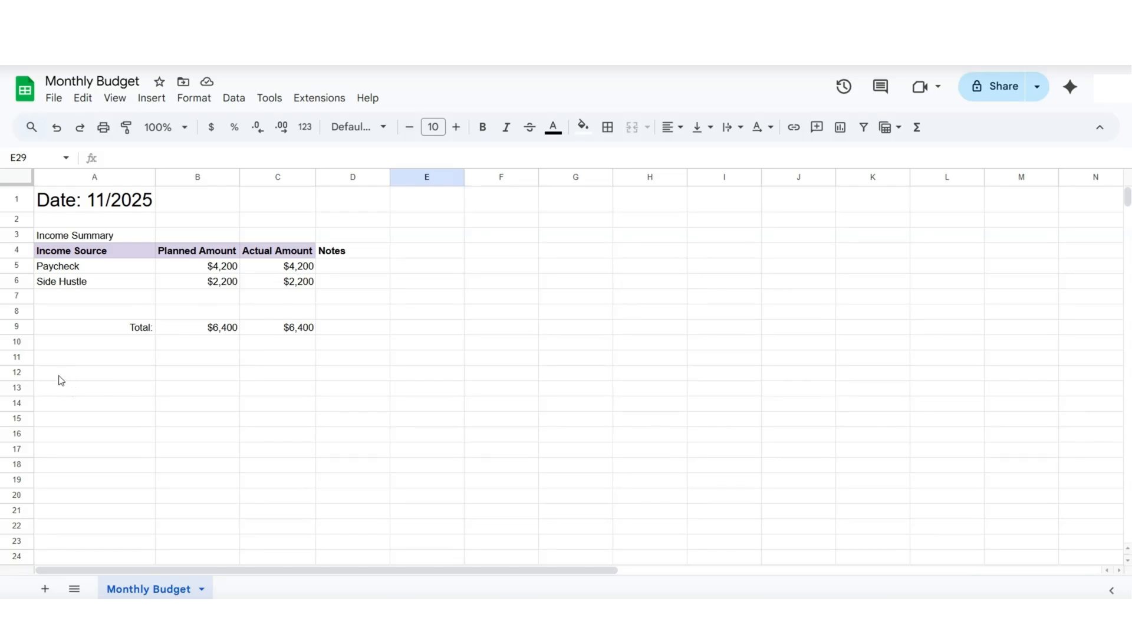
- Enter the section title "Bill Tracker" in cell A11 and the column header "Bills/Subscriptions" in cell A12
left_click(65, 359)
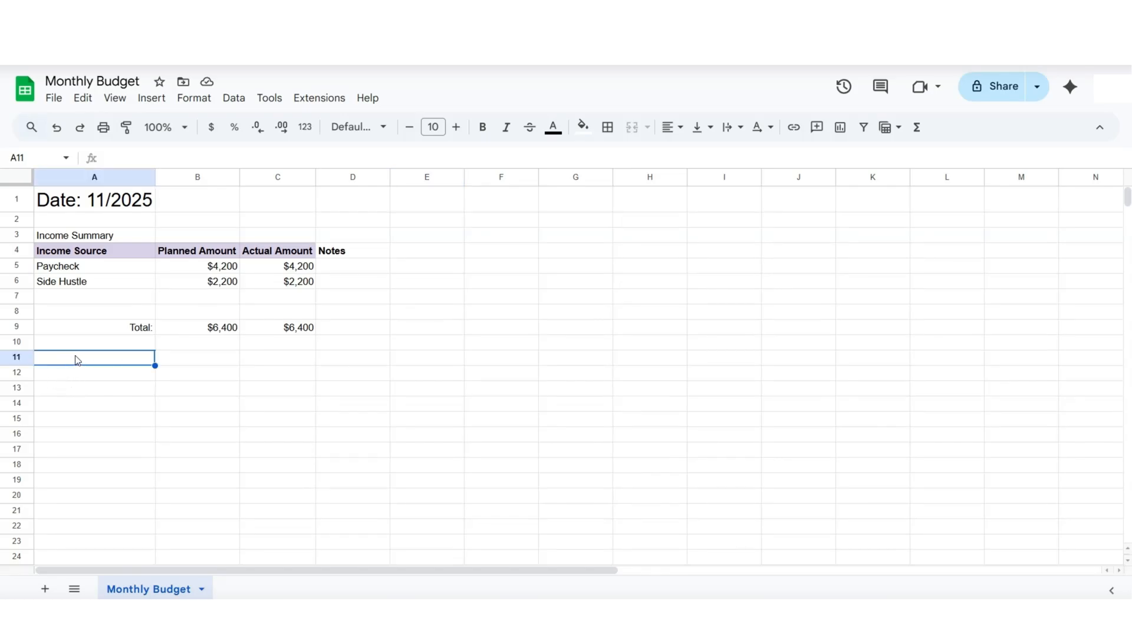
double_click(119, 357)
type("Bill Tracker")
key("Return")
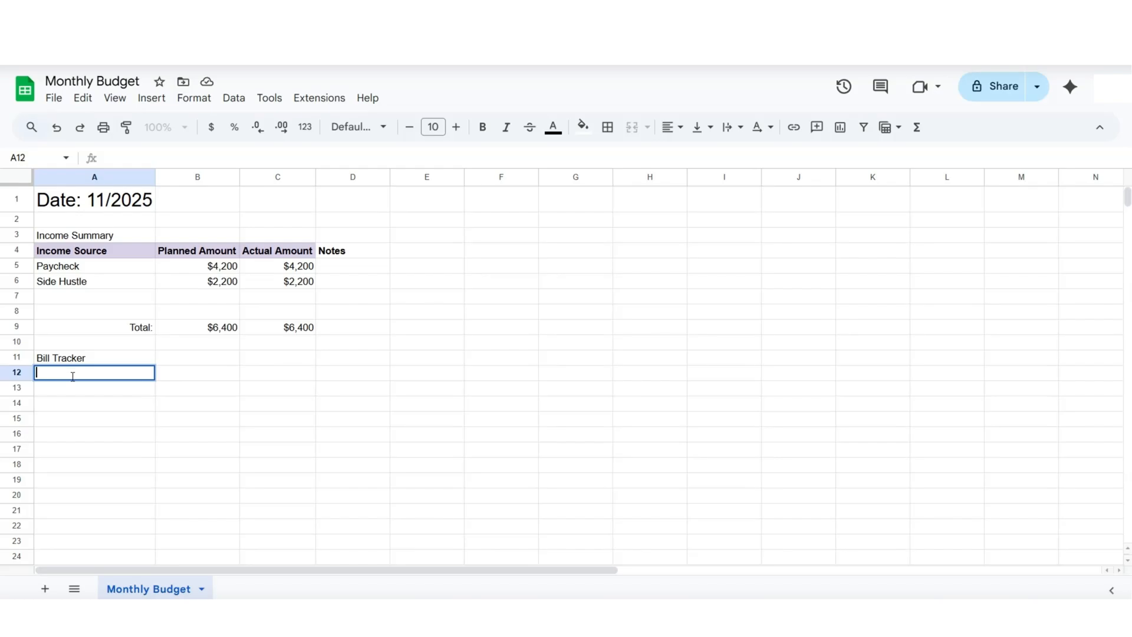
type("Bills/Subscriptions")
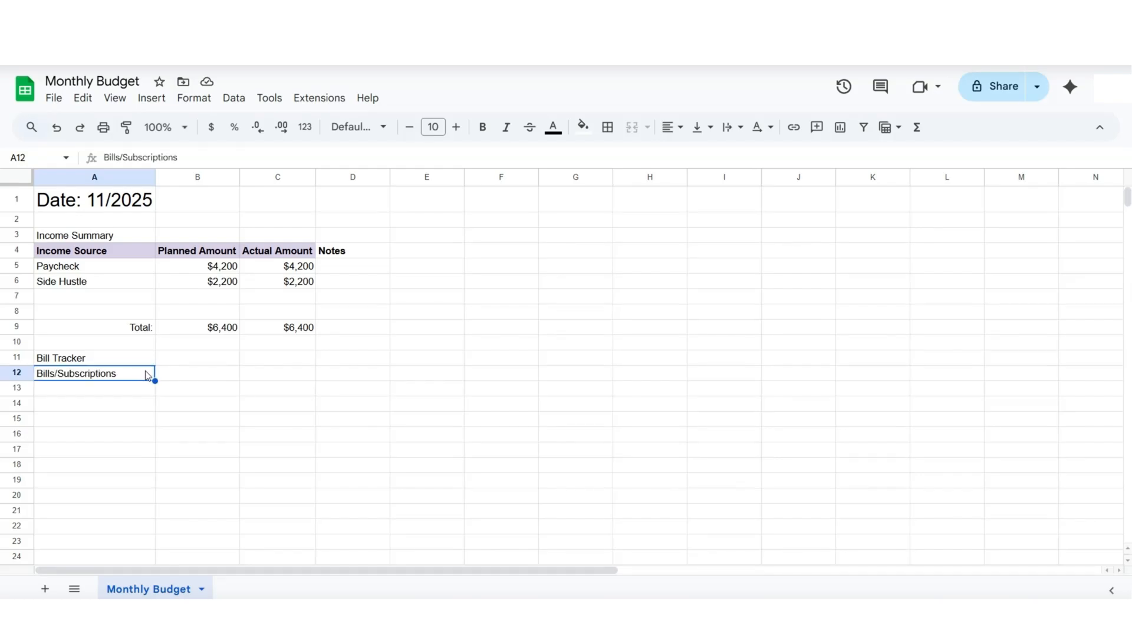
- Add the column headers "Due Date" in cell B12 and "Amount" in cell C12
left_click(175, 376)
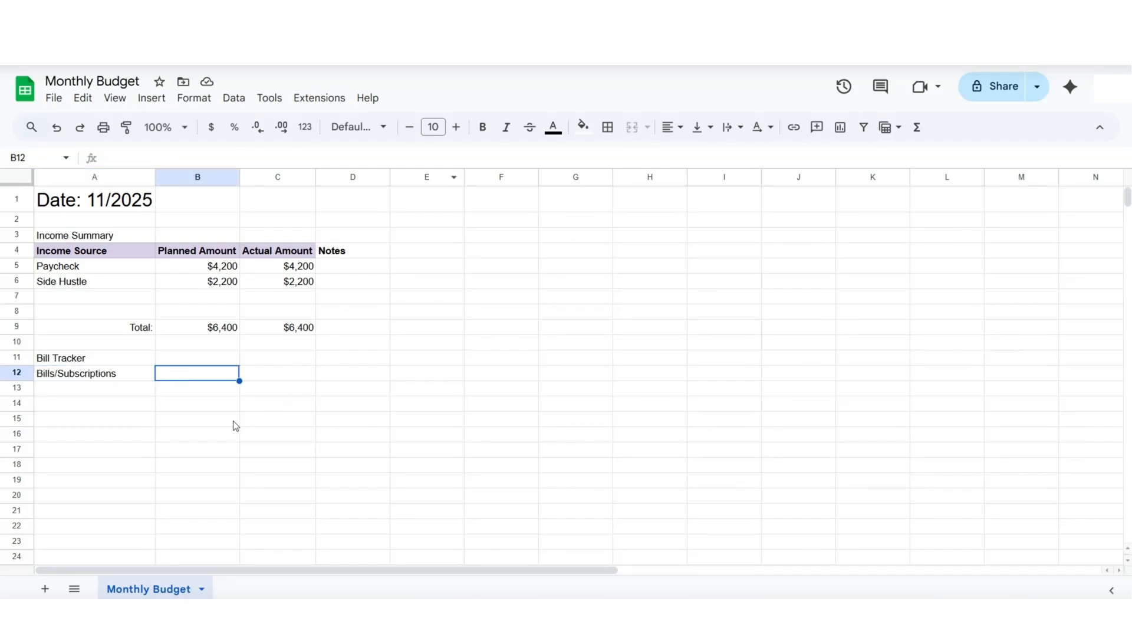
double_click(214, 375)
type("Due Date")
left_click(257, 377)
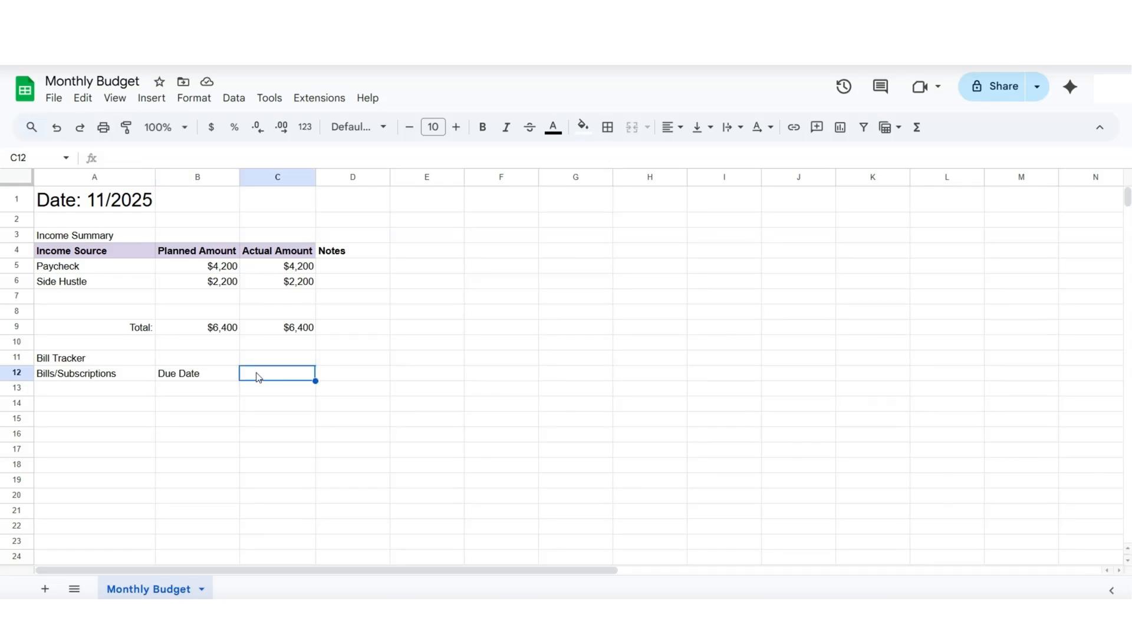
double_click(270, 377)
type("Amount")
key("Return")
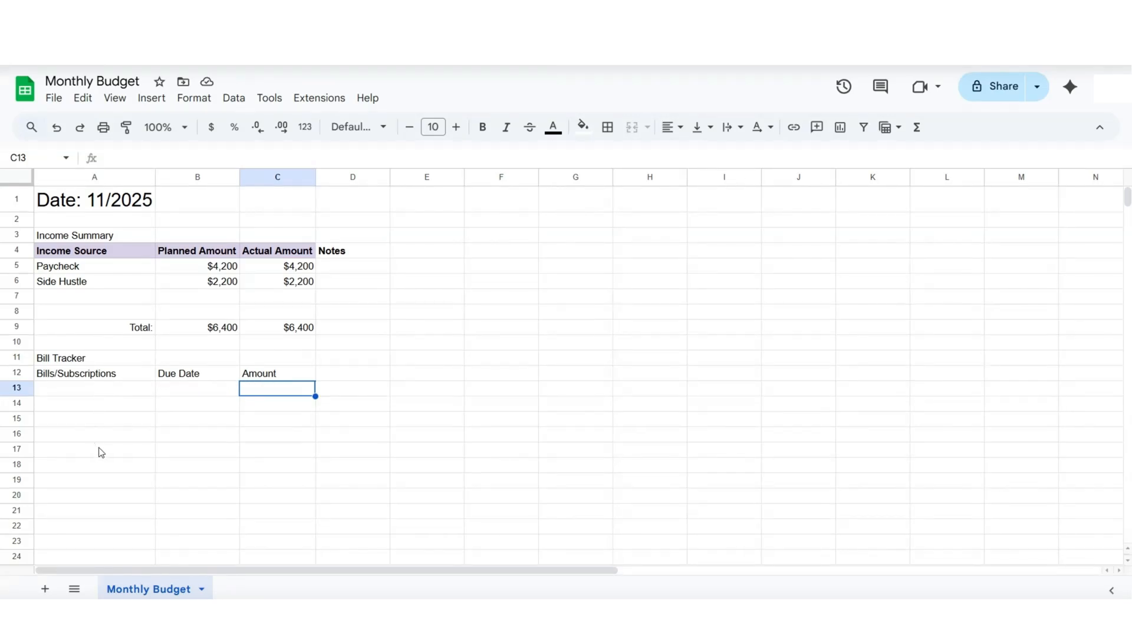
- Make the Bill Tracker headers in A12:C12 bold and fill them with the light purple used in the income header
left_click(99, 376)
left_click(163, 375, "shift")
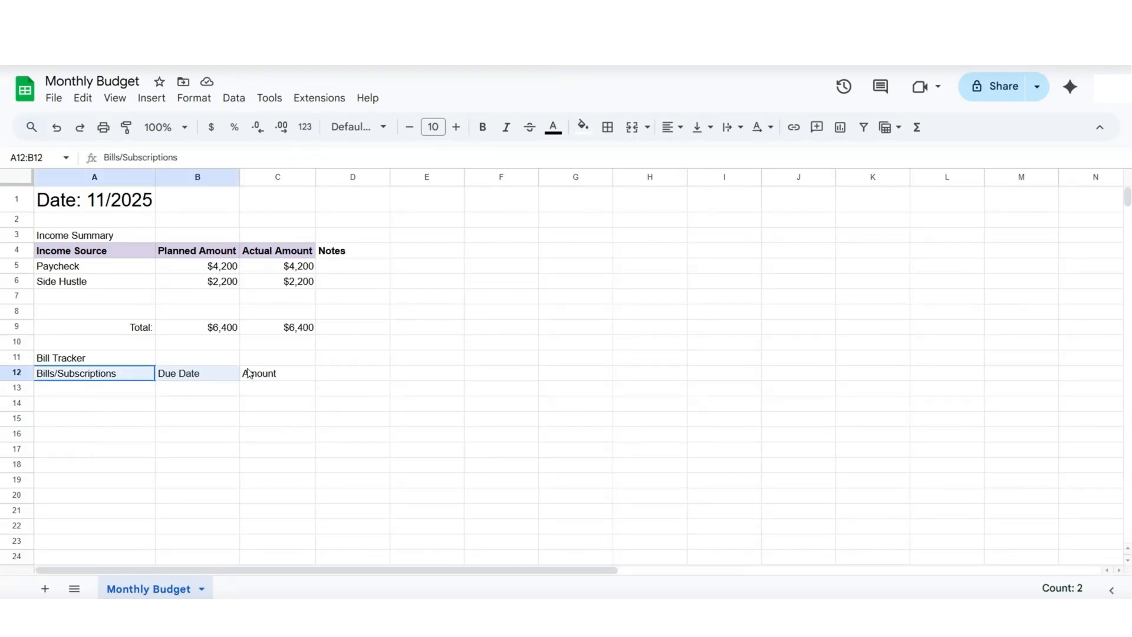
left_click(248, 373, "shift")
left_click(482, 127)
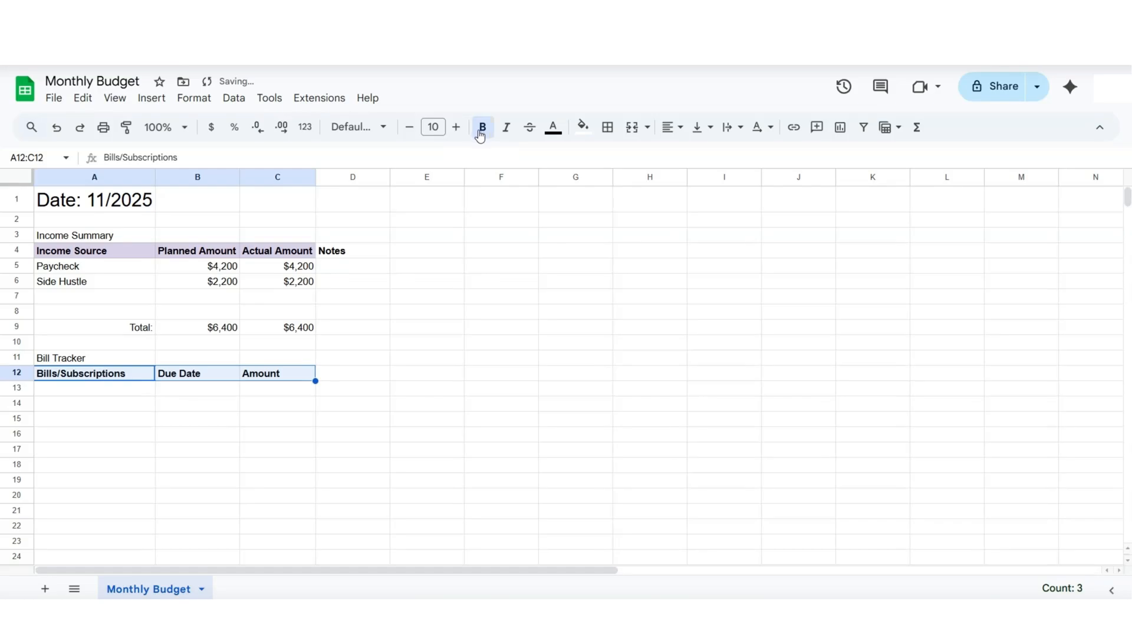
left_click(578, 128)
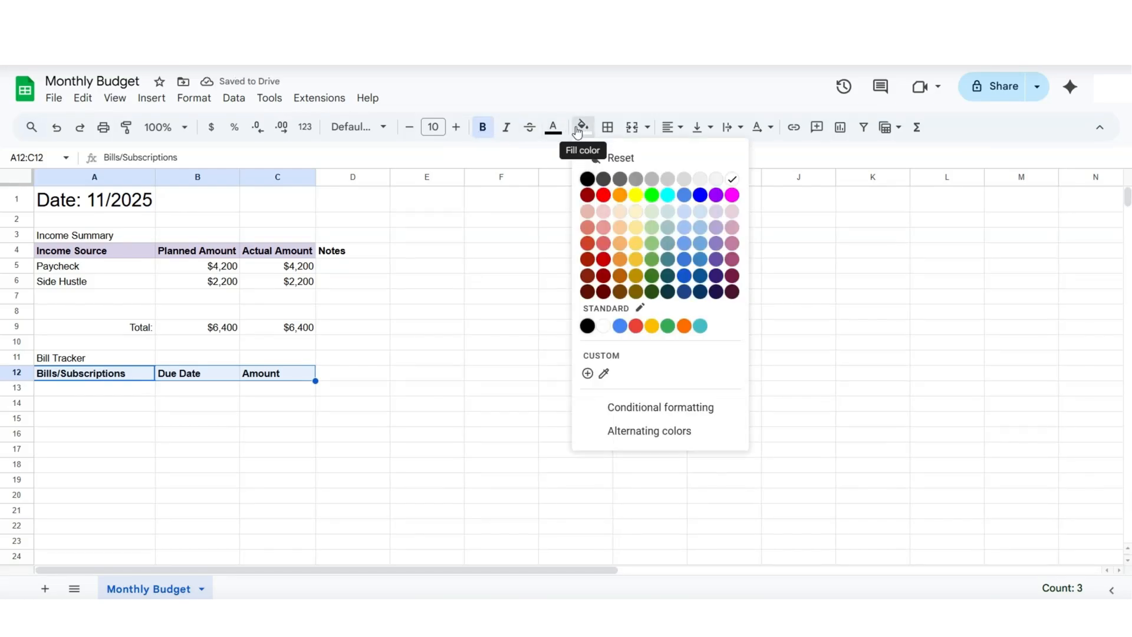
left_click(712, 211)
left_click(427, 434)
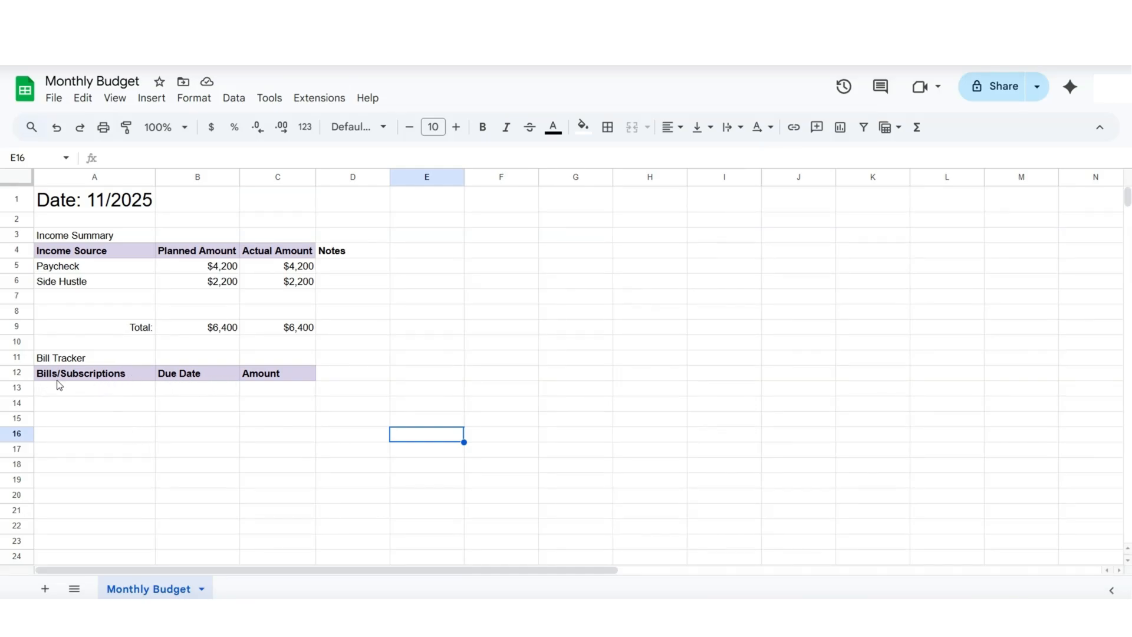
- List Rent (2nd, $1,800), Utilities (2nd, $500), Netfix (2nd, $20), Hulu (5th, $15) and Car Note (5th, $500) in rows 13 to 17
left_click(66, 392)
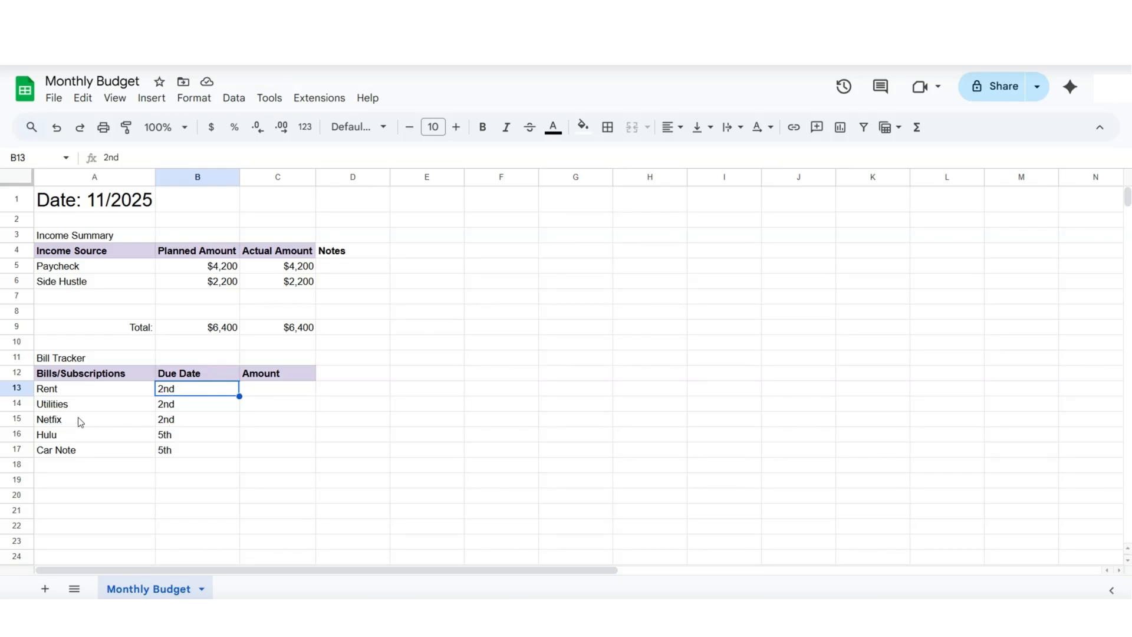
double_click(192, 389)
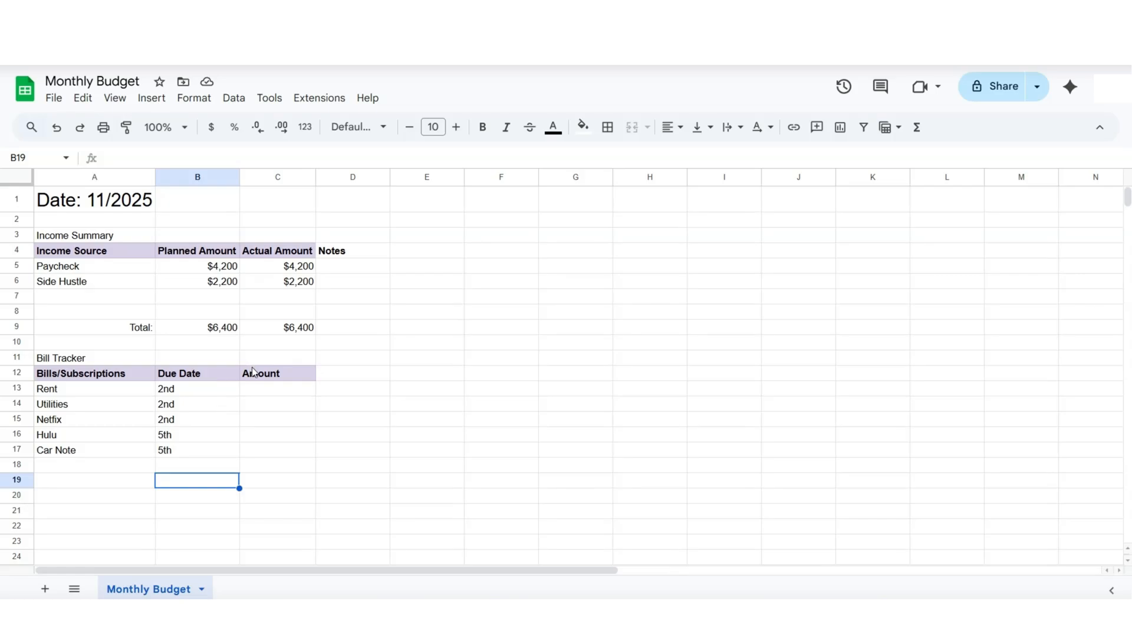
left_click(254, 389)
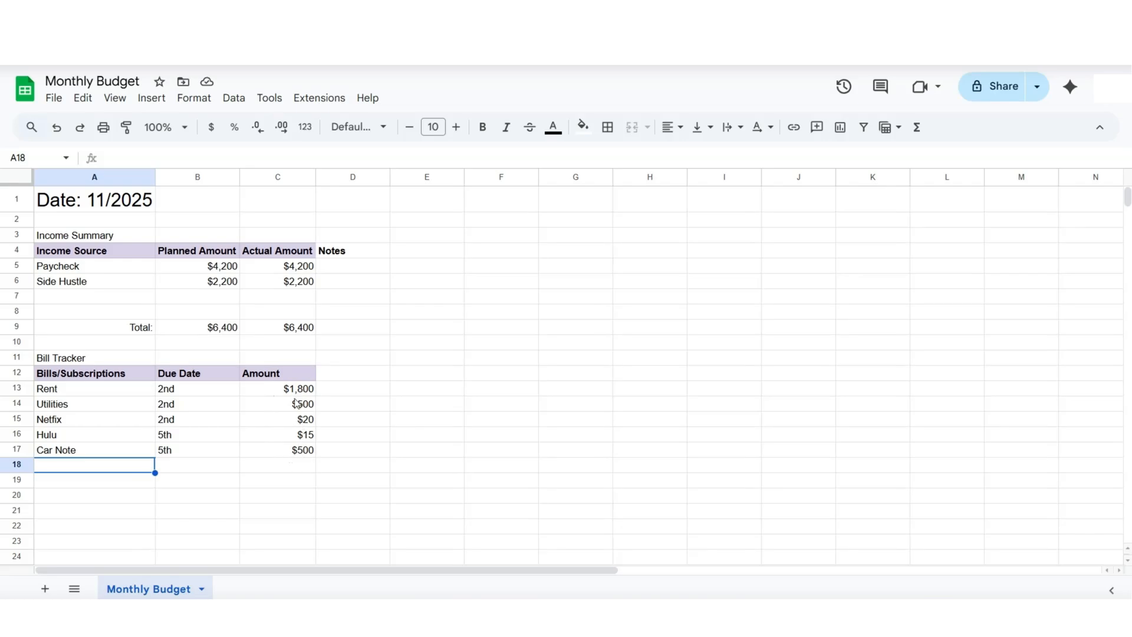
- Add the label "Total:" in cell A18 below the bills and align it to the right
double_click(69, 467)
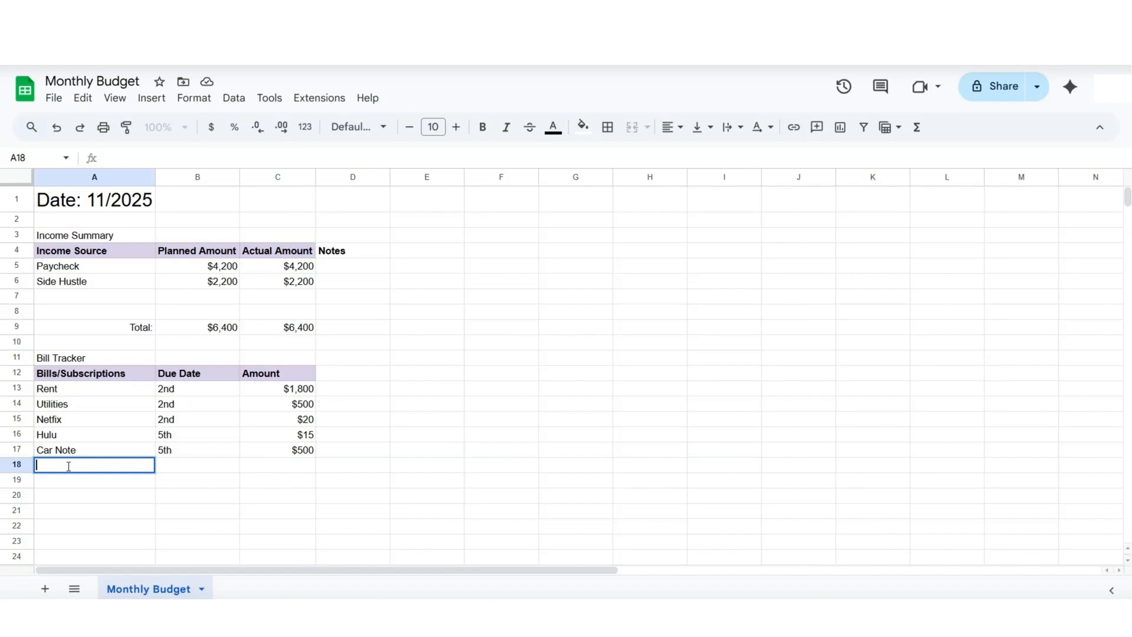
type("T")
type("otal:")
key("Return")
left_click(65, 467)
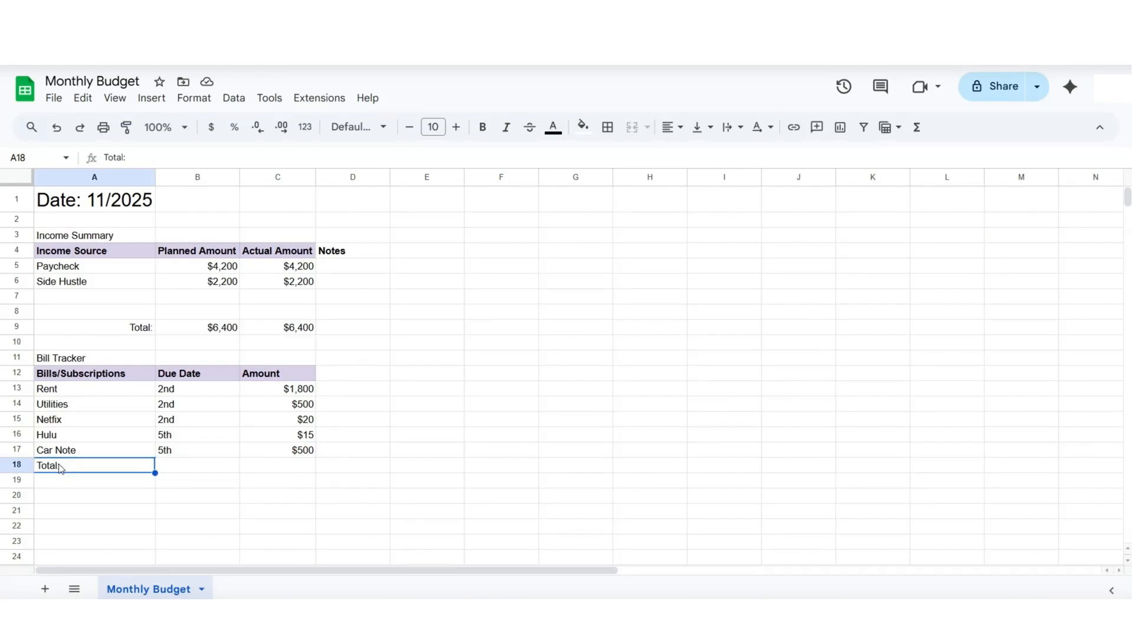
left_click(672, 131)
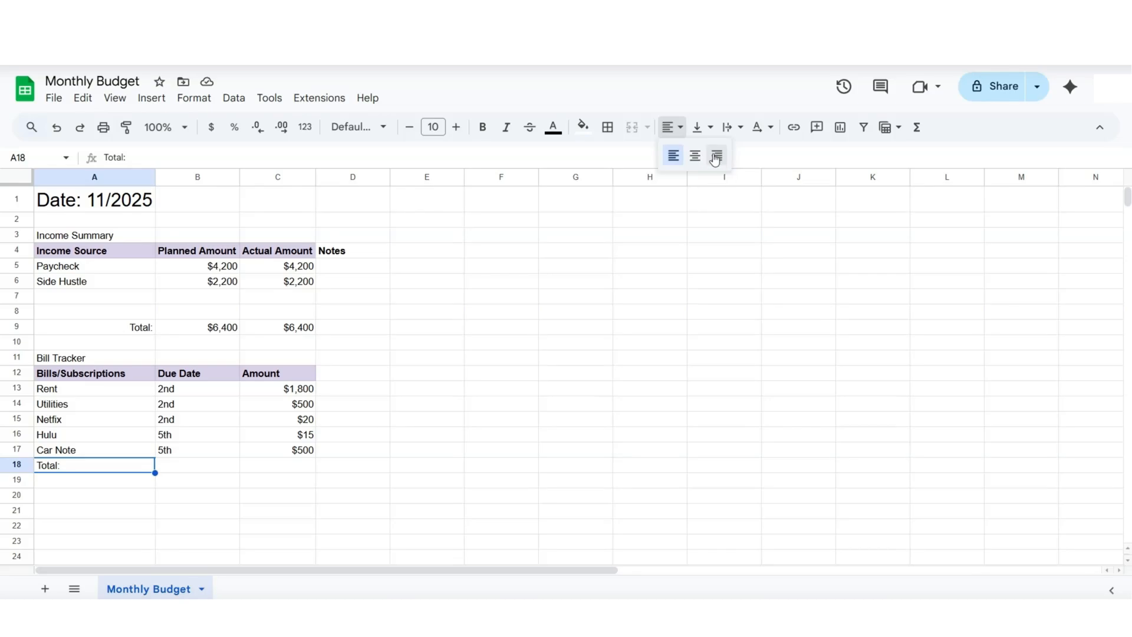
left_click(717, 155)
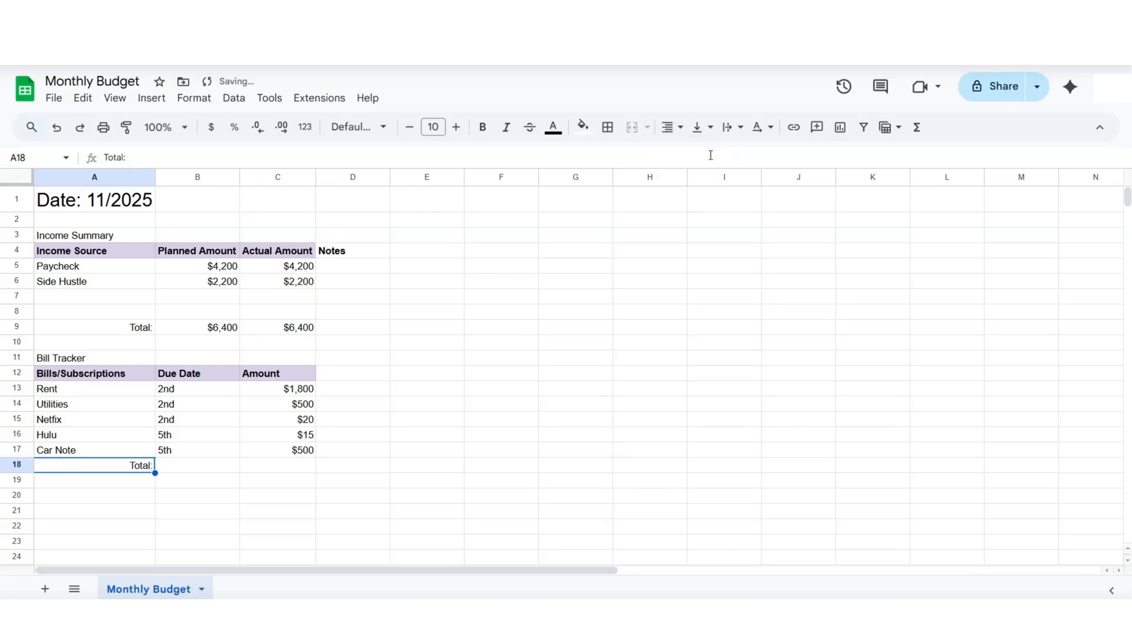
- Total the bill amounts in cell C18 with the formula =SUM(C13:C17)
left_click(275, 468)
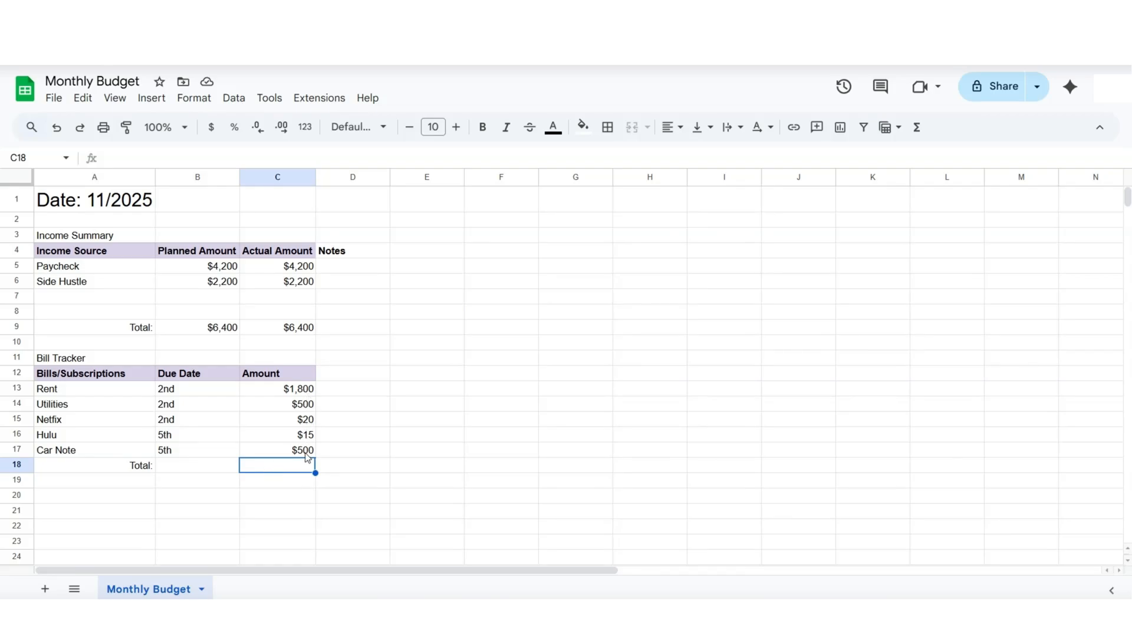
double_click(287, 467)
type("=")
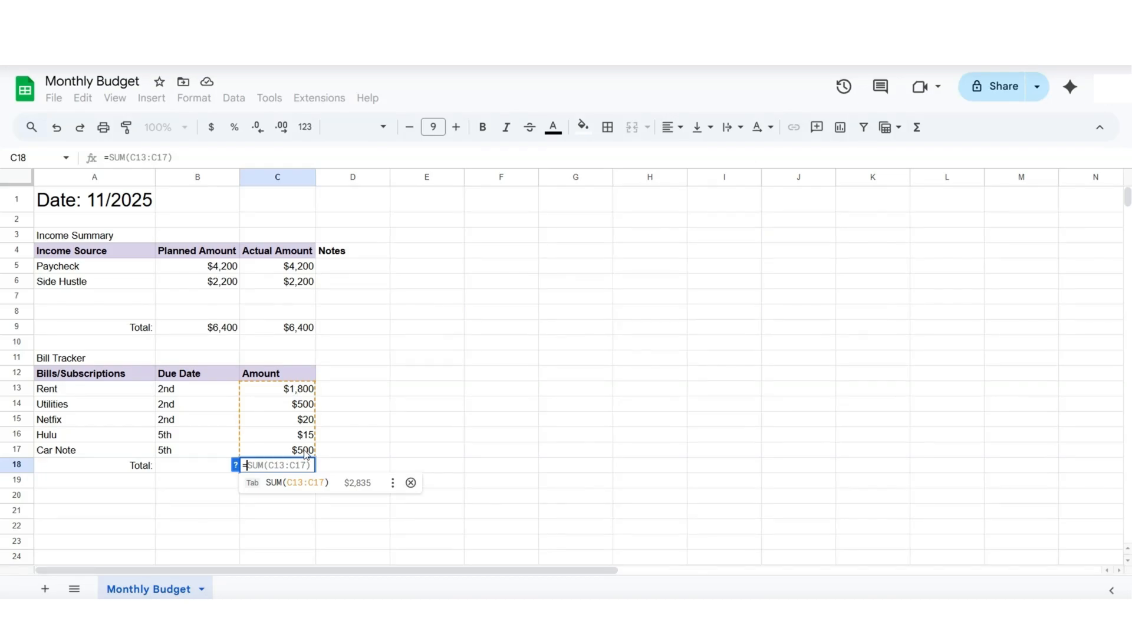
left_click(286, 483)
left_click(381, 470)
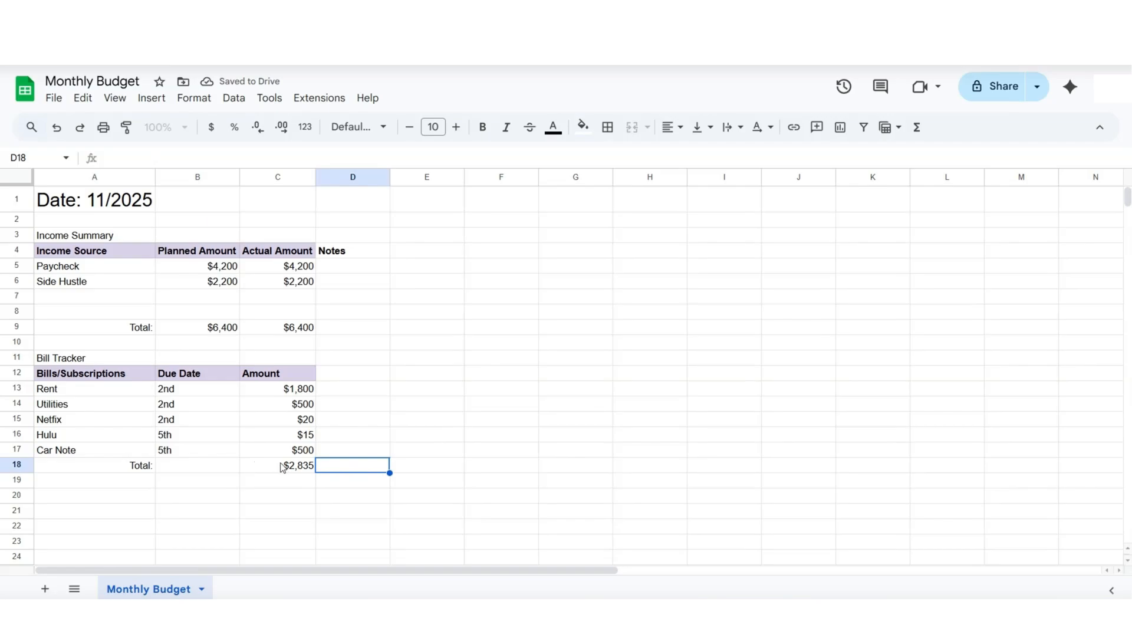
left_click(407, 481)
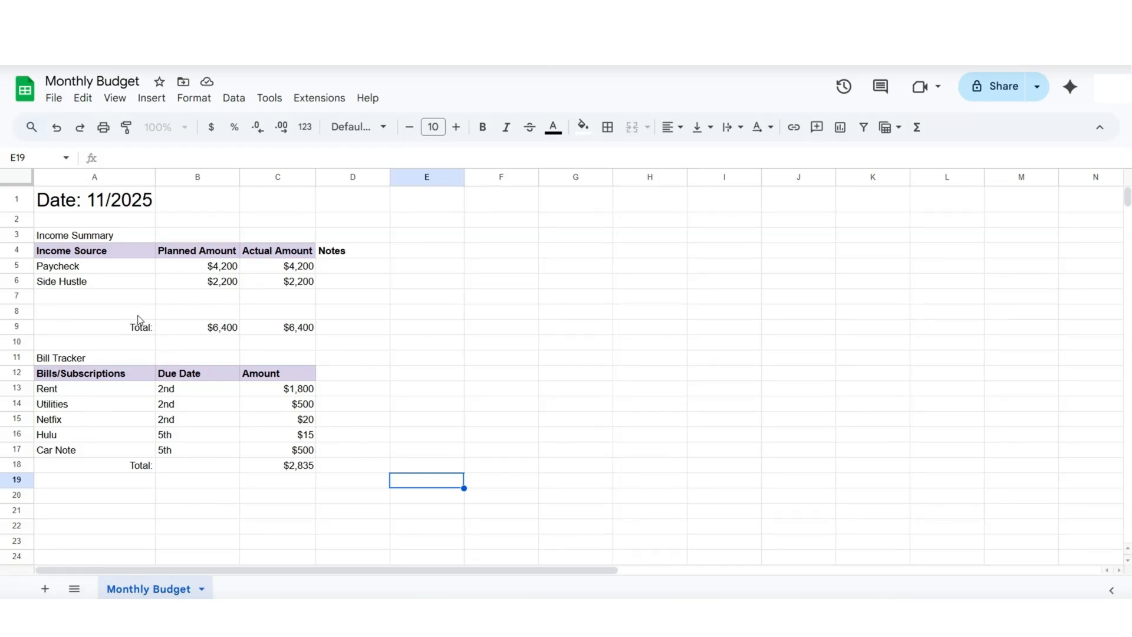
- Insert two blank rows between the Car Note row and the bill total, and check the total's formula
left_click(23, 449)
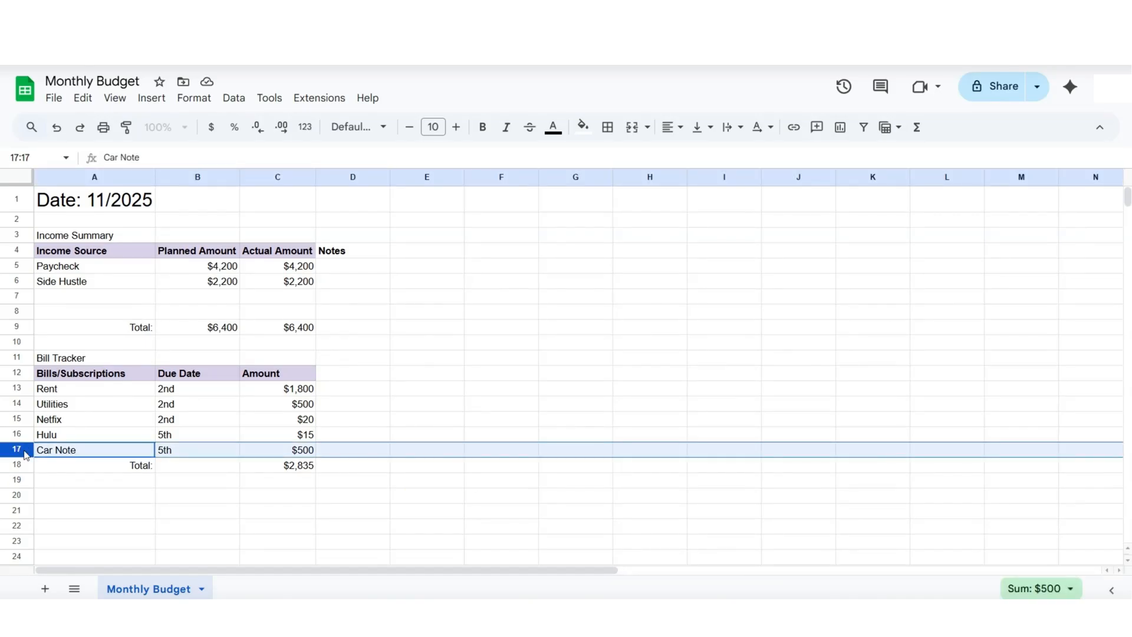
right_click(24, 451)
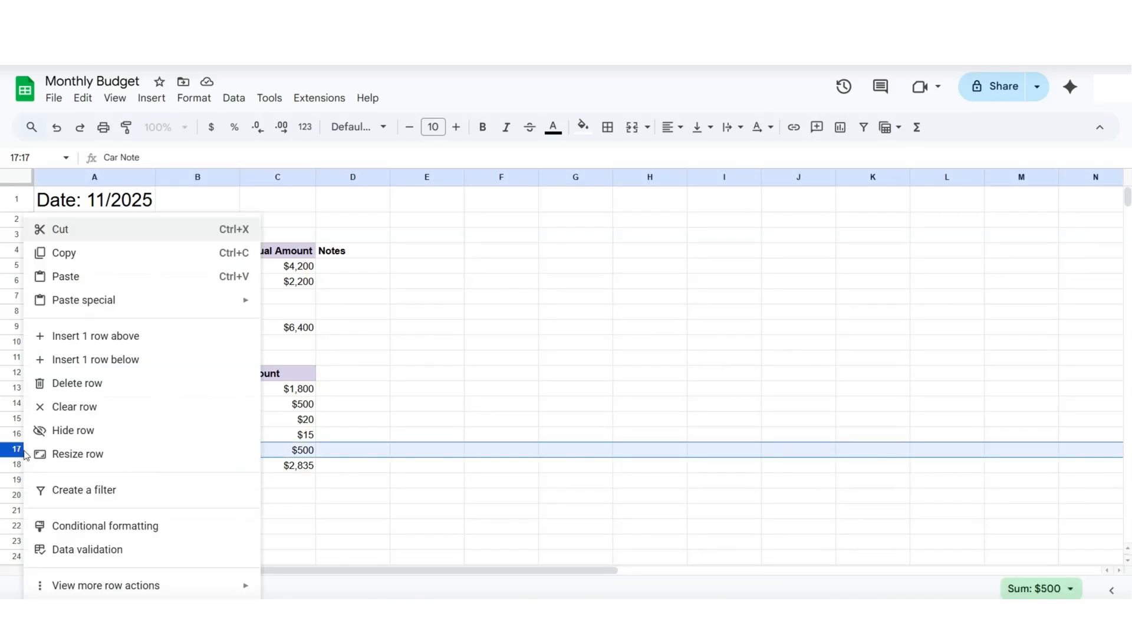
left_click(92, 363)
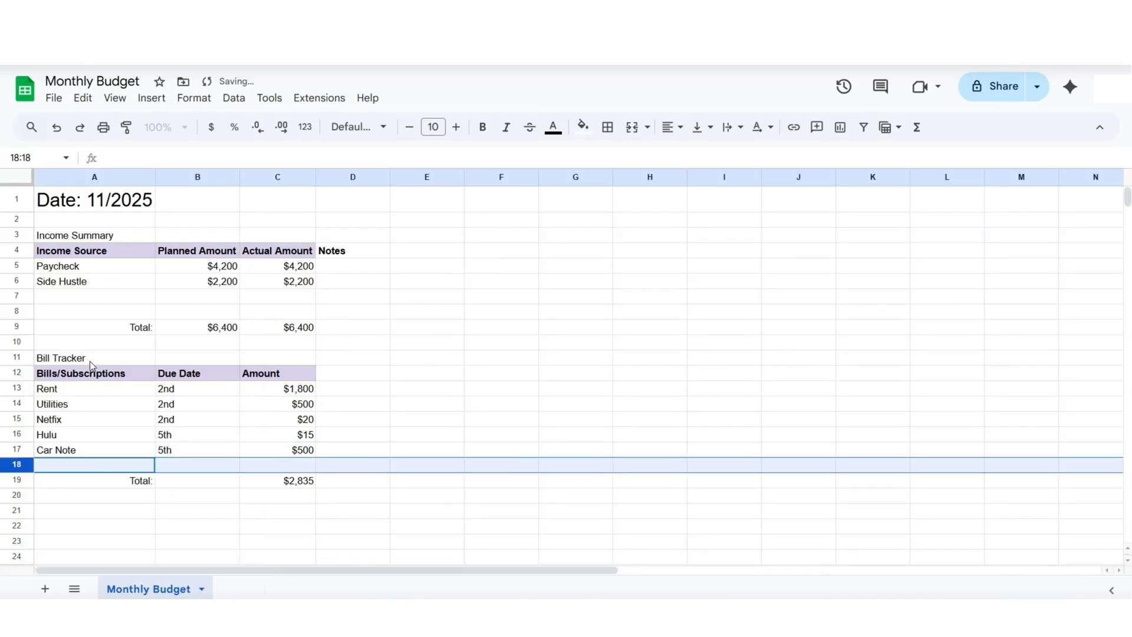
right_click(22, 465)
left_click(90, 229)
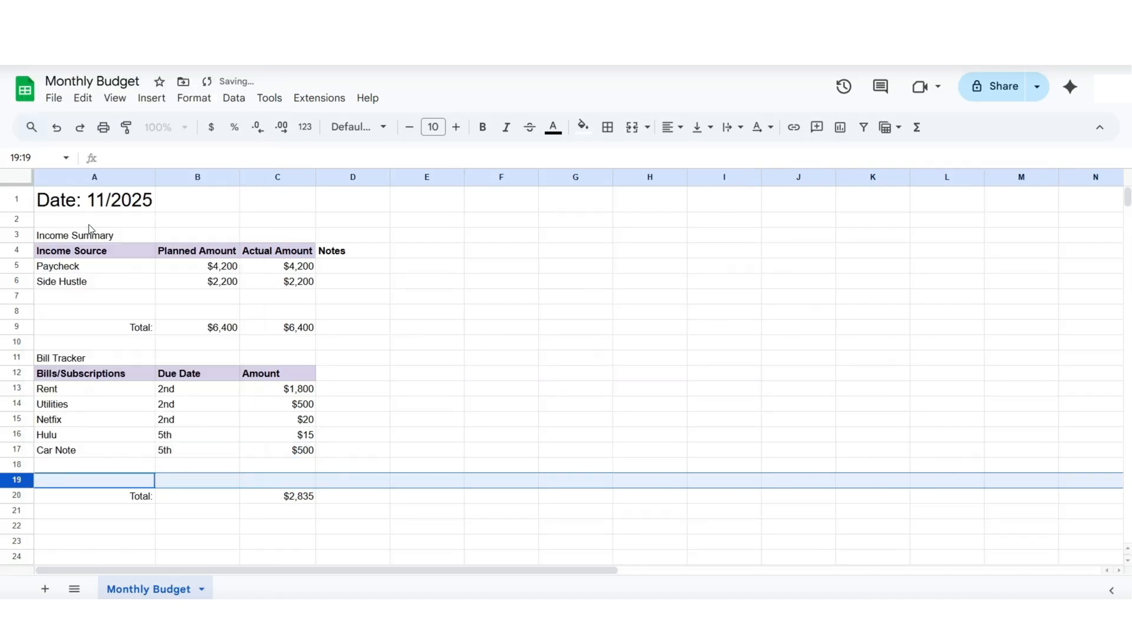
left_click(575, 526)
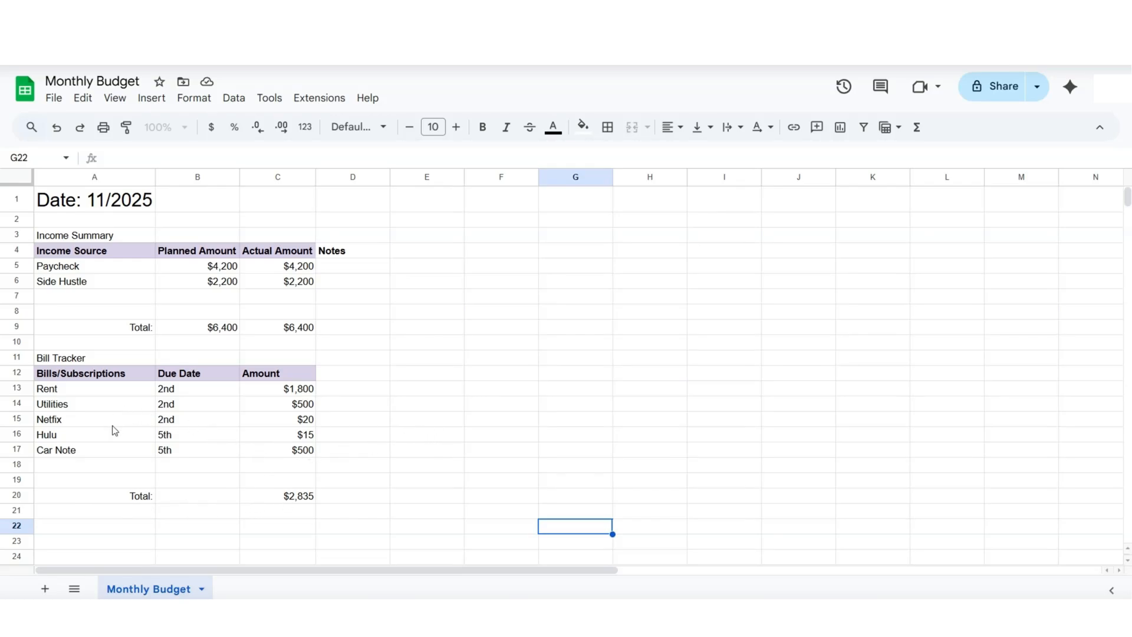
left_click(275, 500)
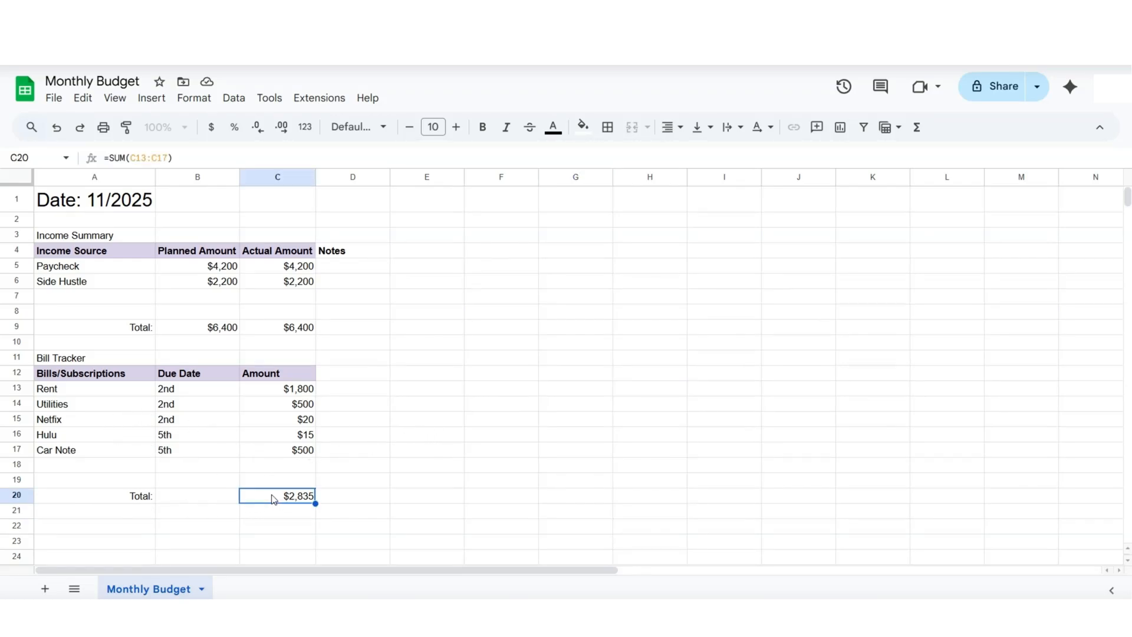
left_click(460, 494)
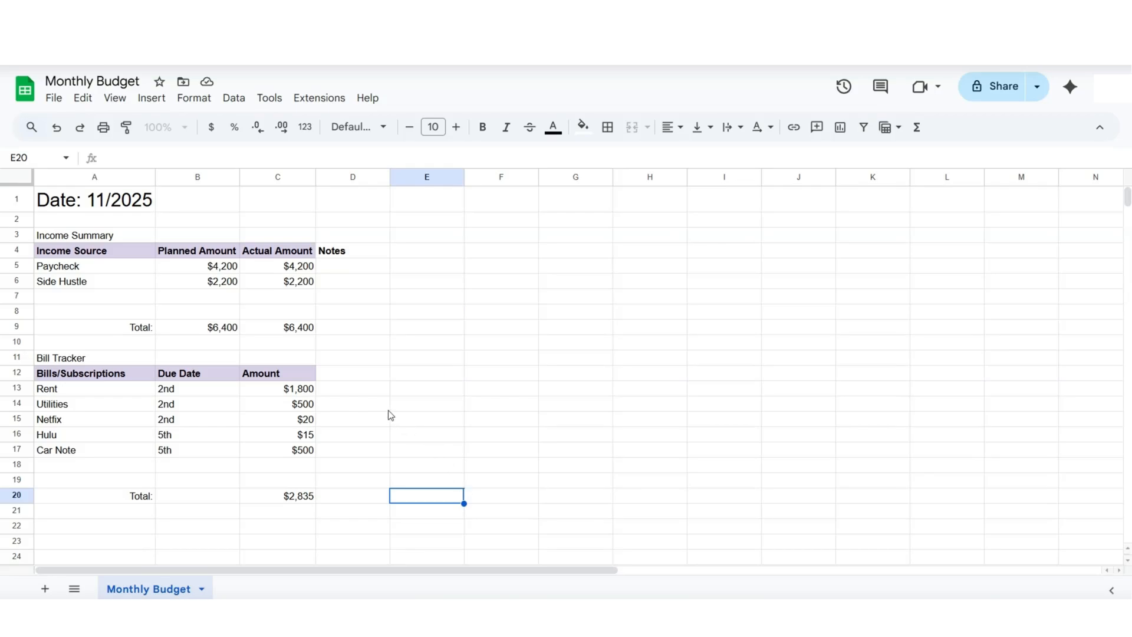
- Add a bold "Notes" column header in cell D12 of the Bill Tracker table
left_click(346, 376)
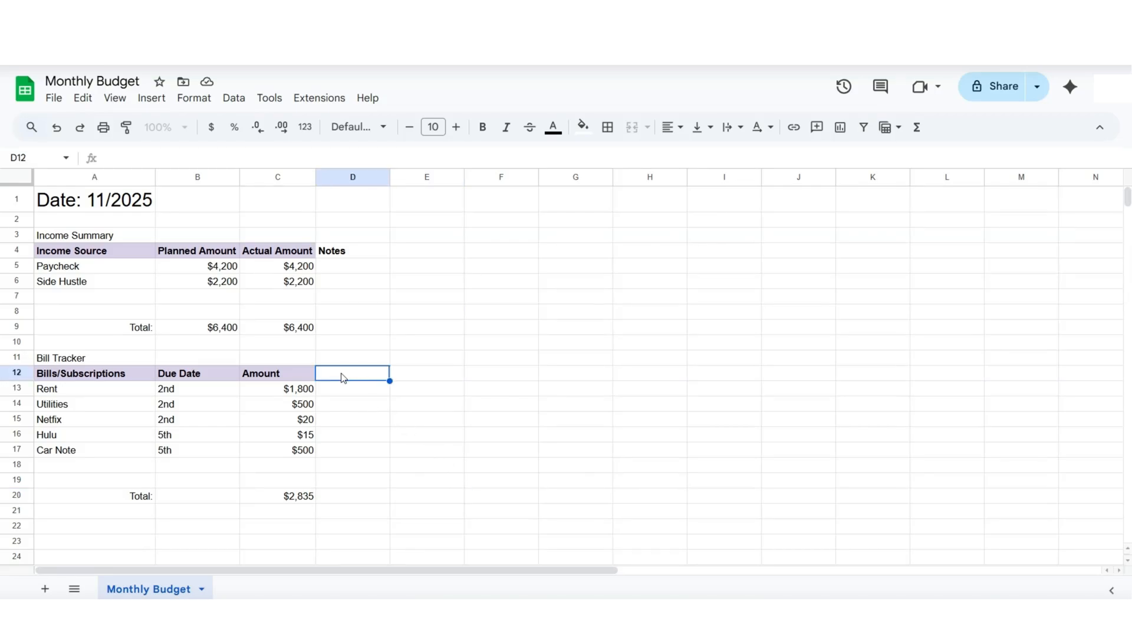
double_click(343, 375)
type("Notes")
key("Return")
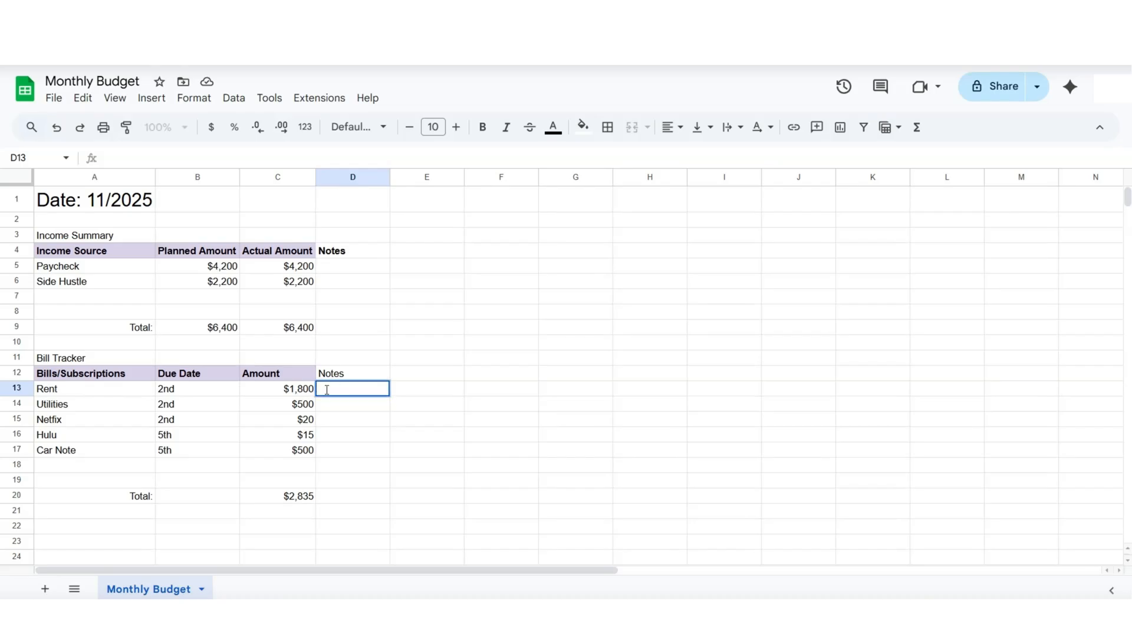
left_click(430, 474)
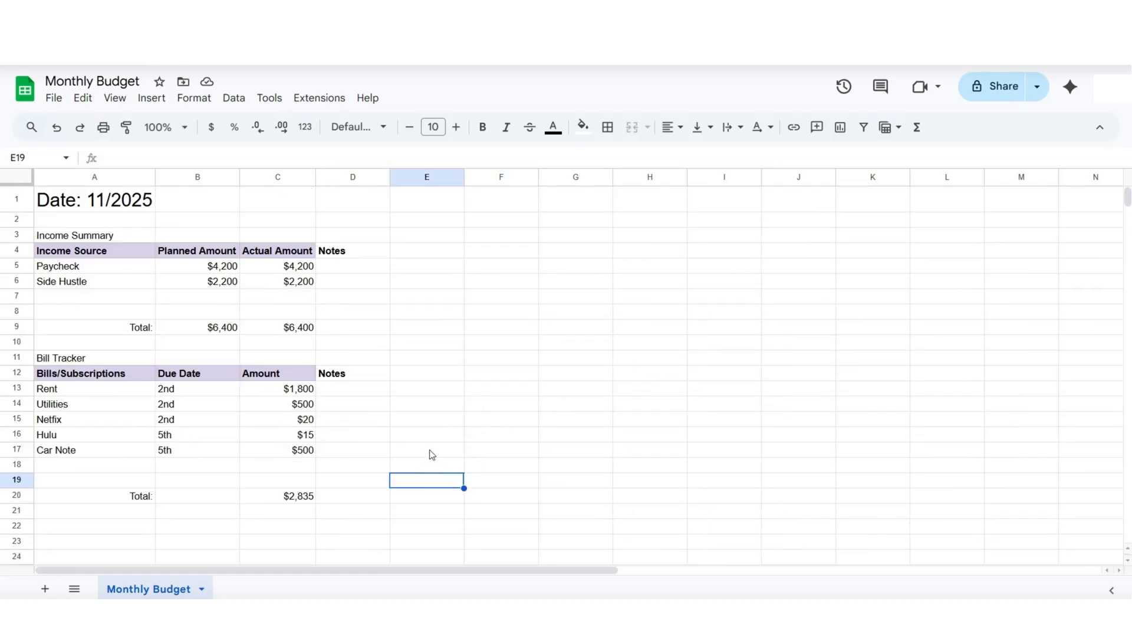
- Copy the whole Bill Tracker table (A11:D20) and paste the duplicate starting at cell A23
left_click(53, 359)
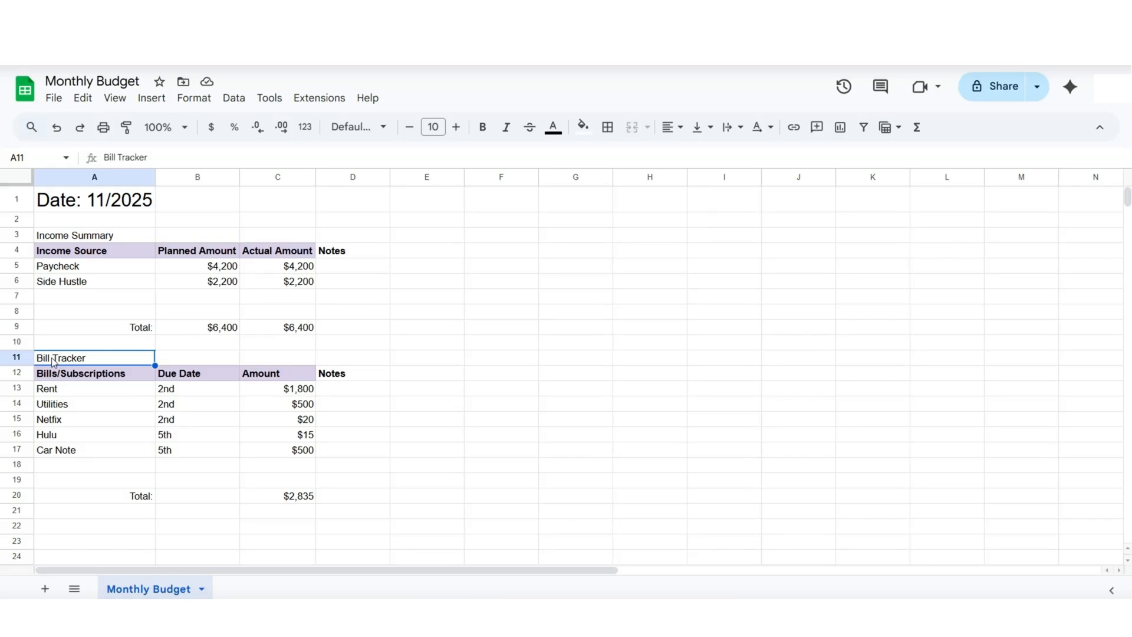
left_click_drag(62, 361, 347, 499)
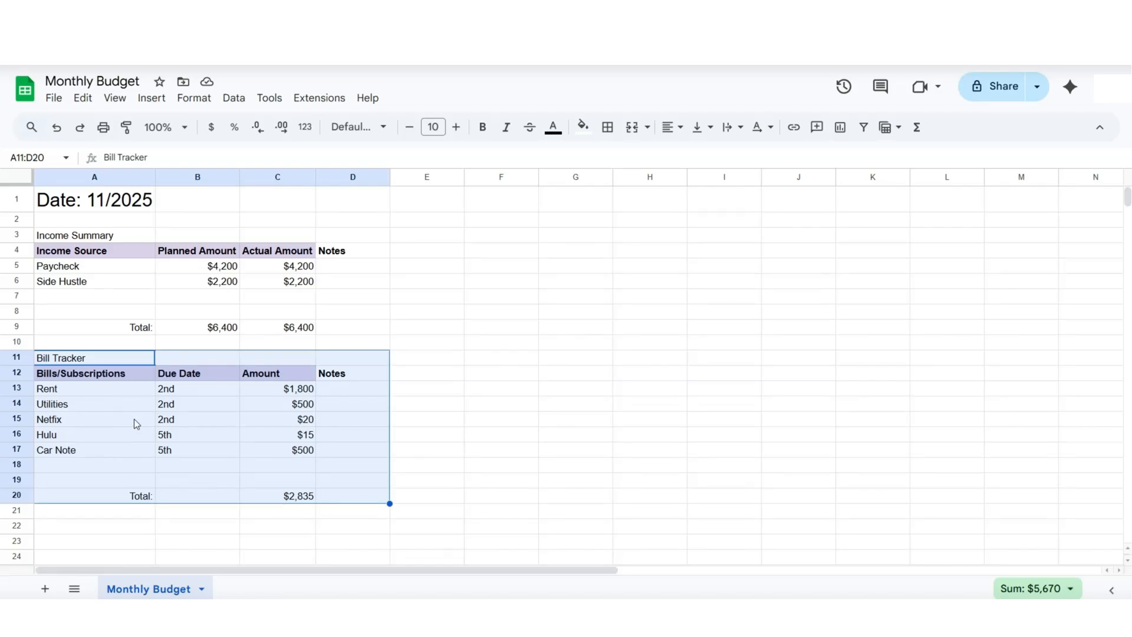
right_click(266, 411)
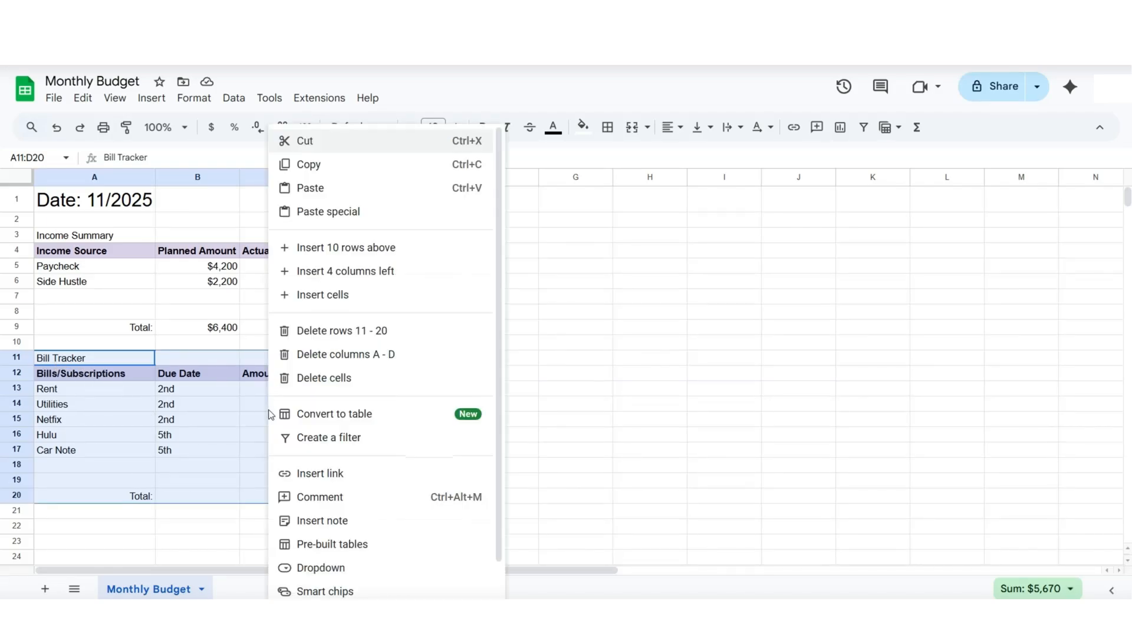
left_click(303, 165)
scroll(89, 429, "down", 2)
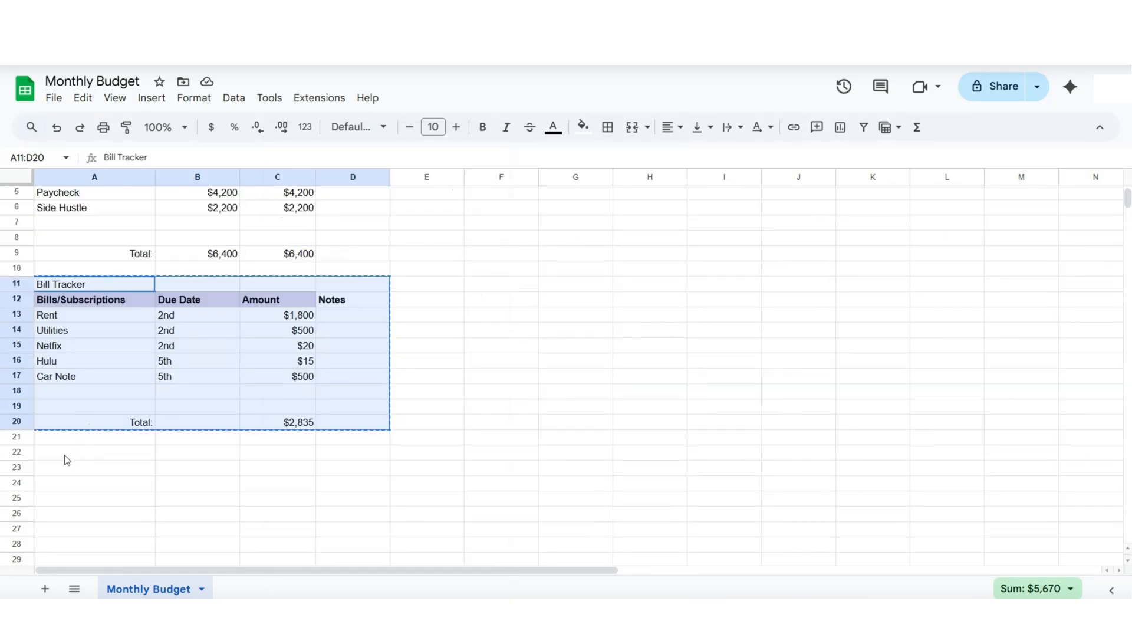
left_click(65, 472)
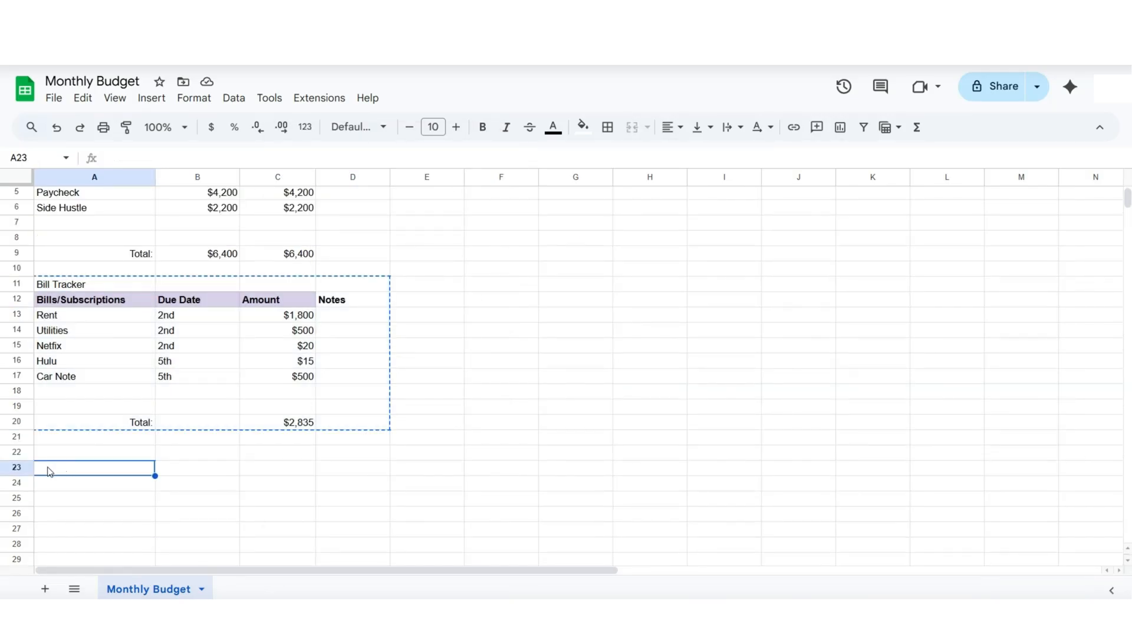
right_click(49, 472)
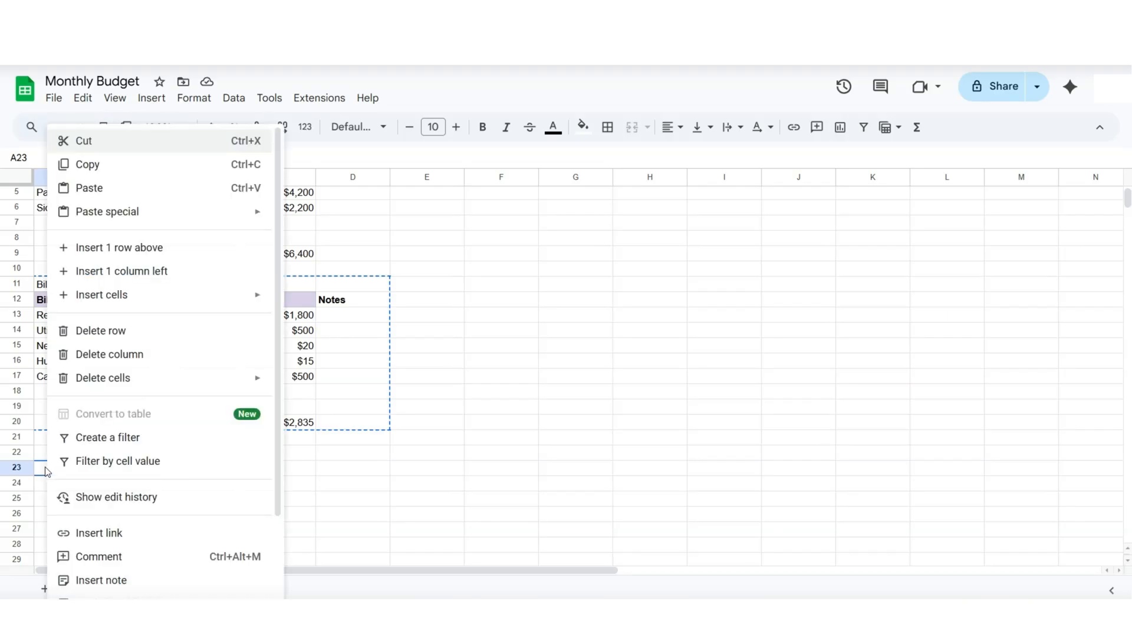
left_click(134, 186)
scroll(352, 371, "down", 4)
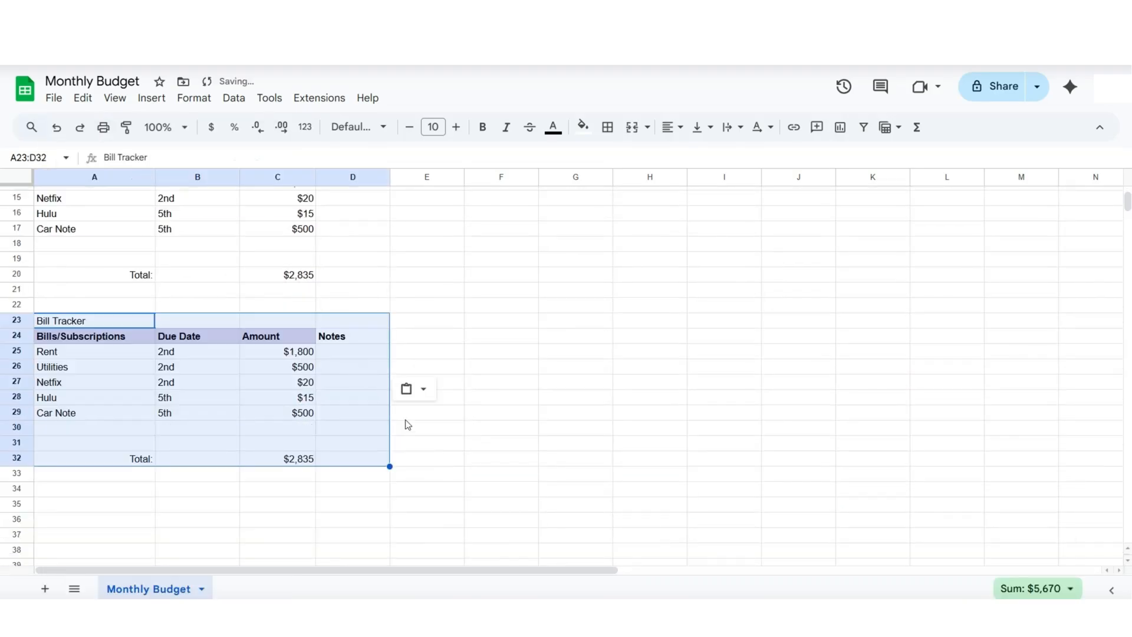
left_click(407, 426)
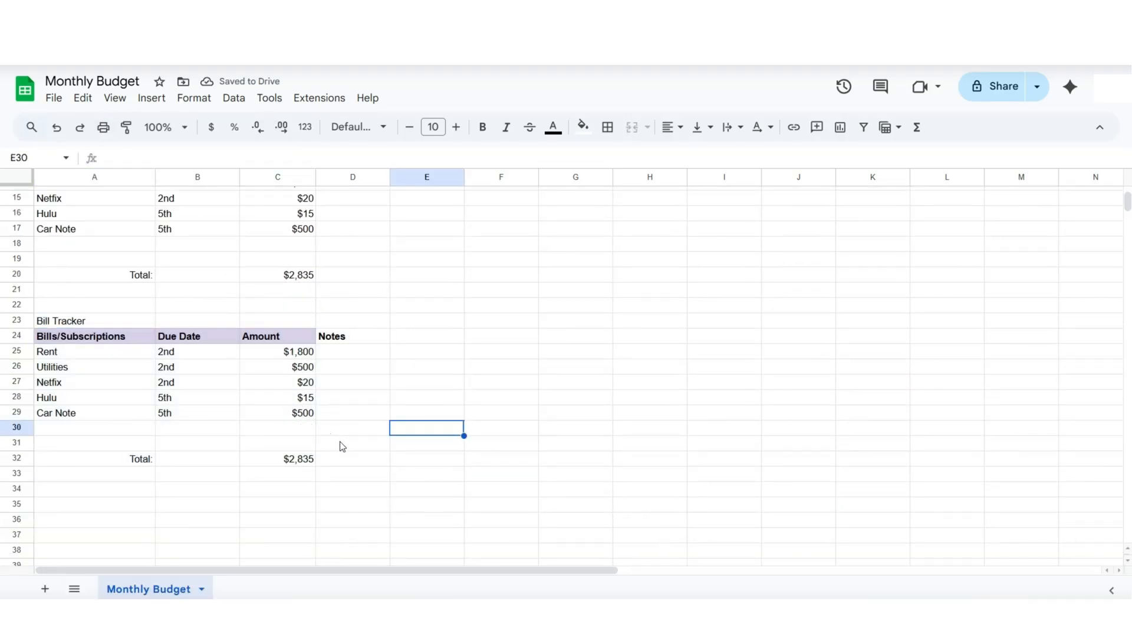
- Retitle the duplicated table "Spending Tracker" and change its first column header to "Spending/Purchases"
triple_click(56, 320)
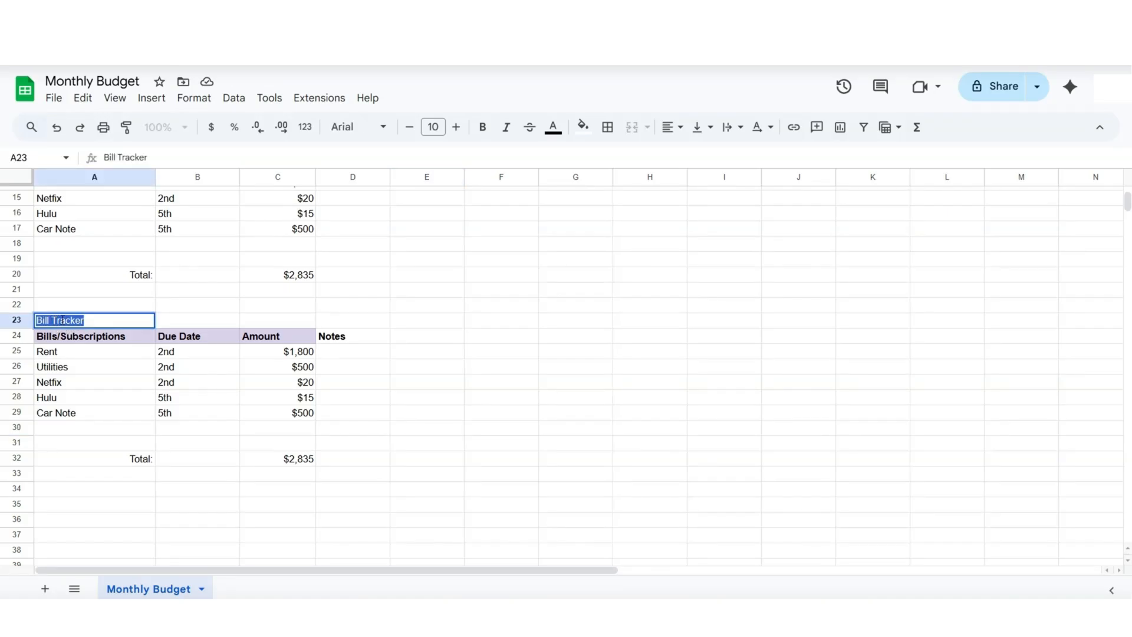
type("Spending/Purchases")
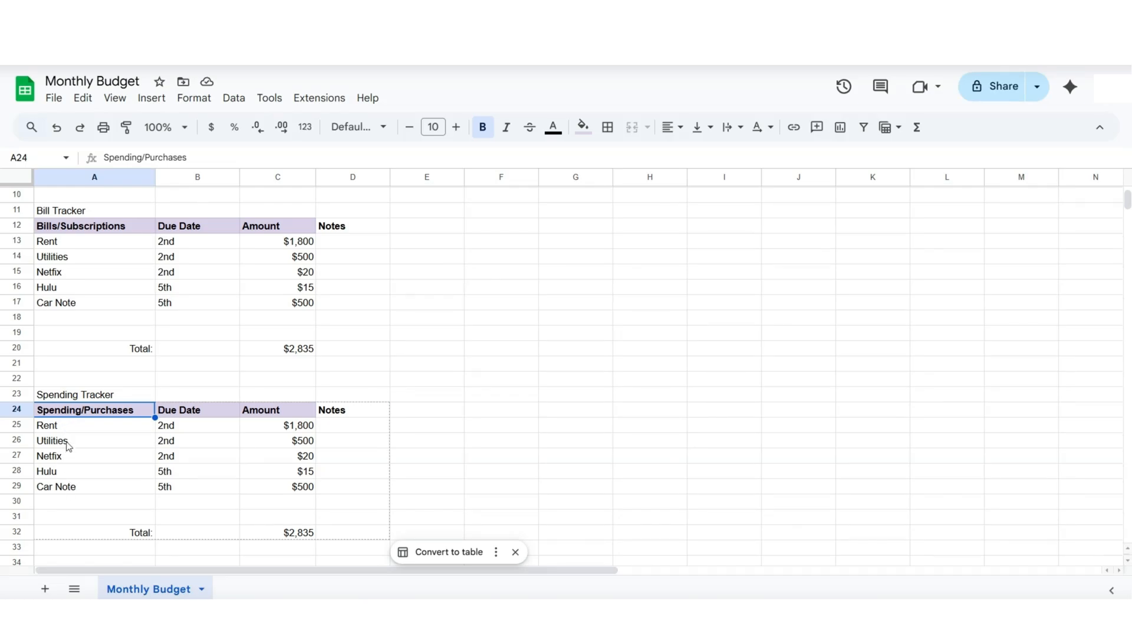
- Clear the due dates in B25:B29 and the "Due Date" header in B24 of the Spending Tracker
left_click(199, 415)
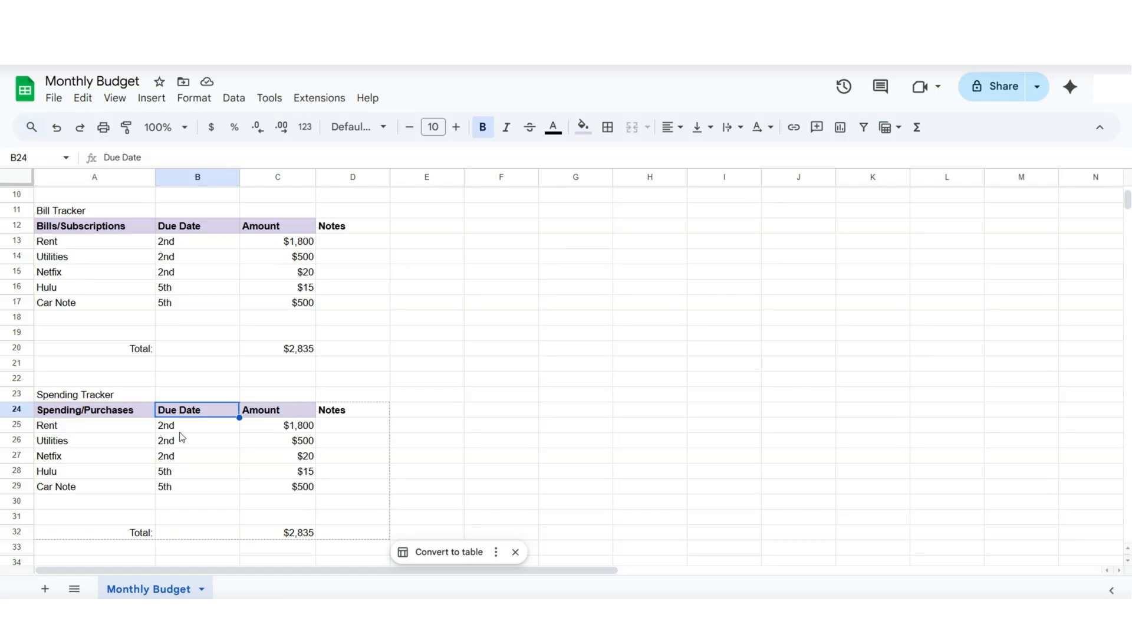
key("Down")
key("Delete")
key("Down")
key("Delete")
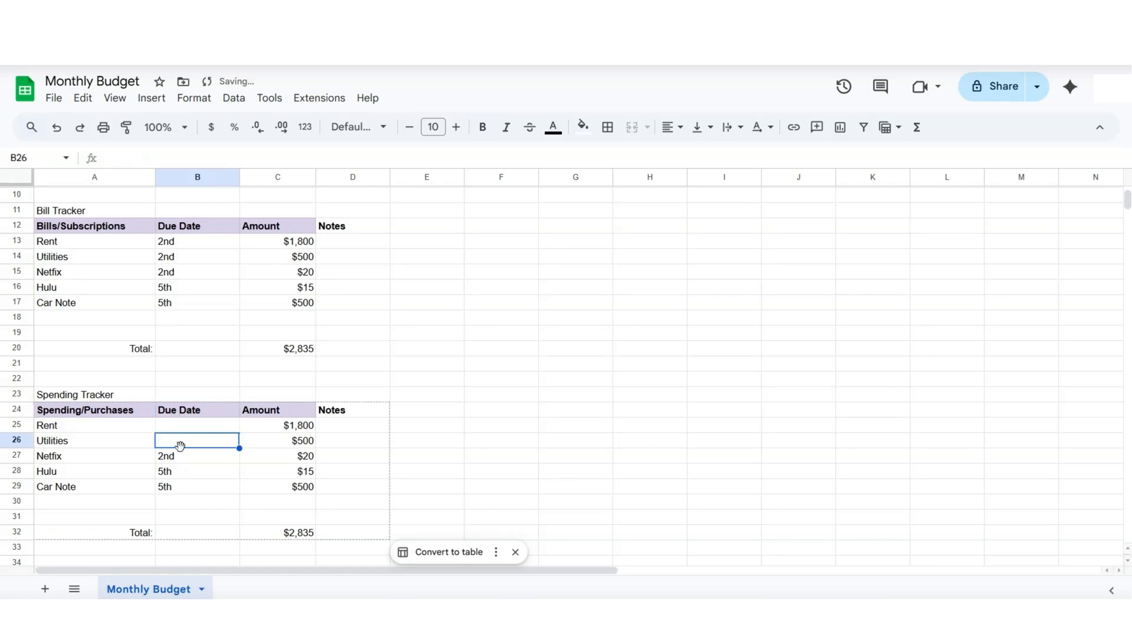
key("Down")
key("Delete")
key("Down")
key("Delete")
key("Down")
key("Delete")
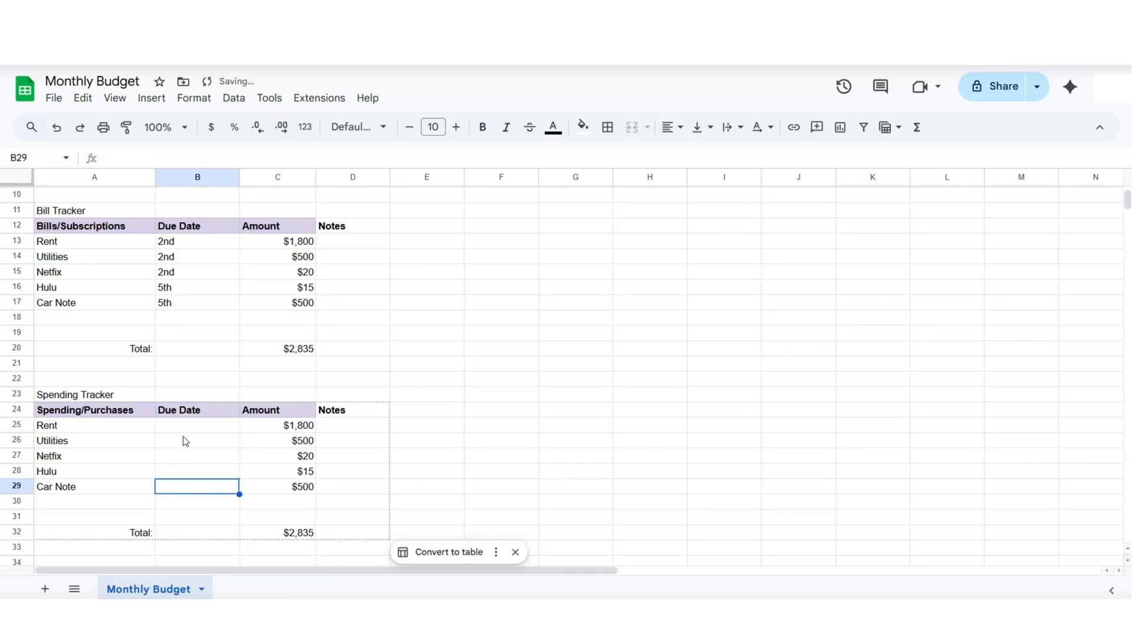
left_click(188, 410)
key("Delete")
- Move the Spending Tracker's Amount and Notes columns one column left, so Amount starts in B24
left_click(388, 410)
left_click_drag(390, 408, 265, 532)
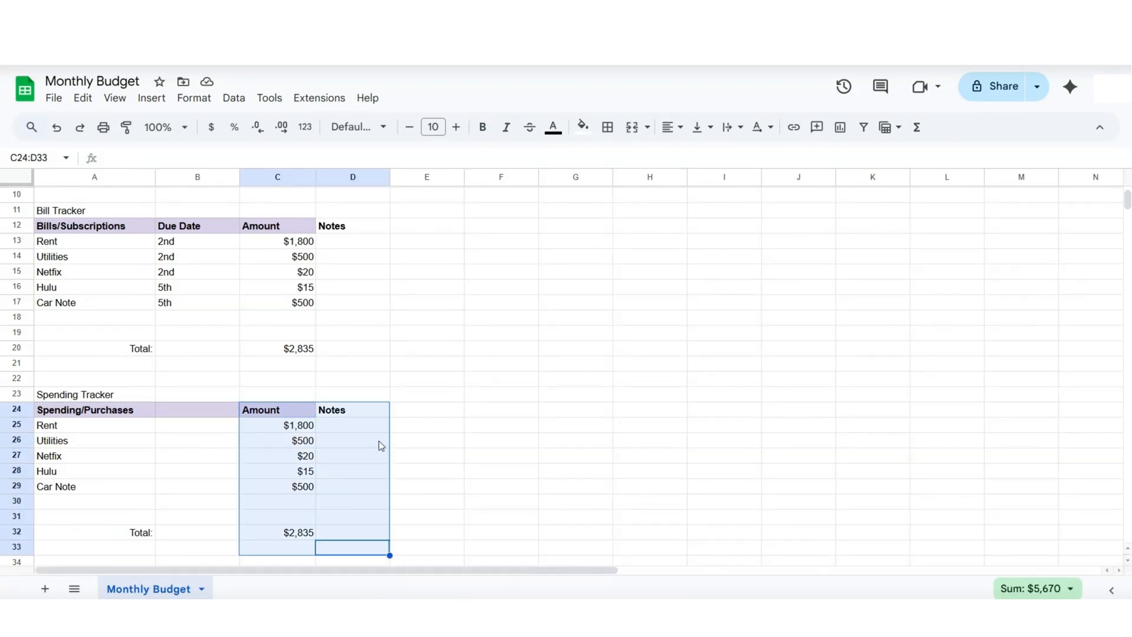
left_click_drag(381, 438, 284, 438)
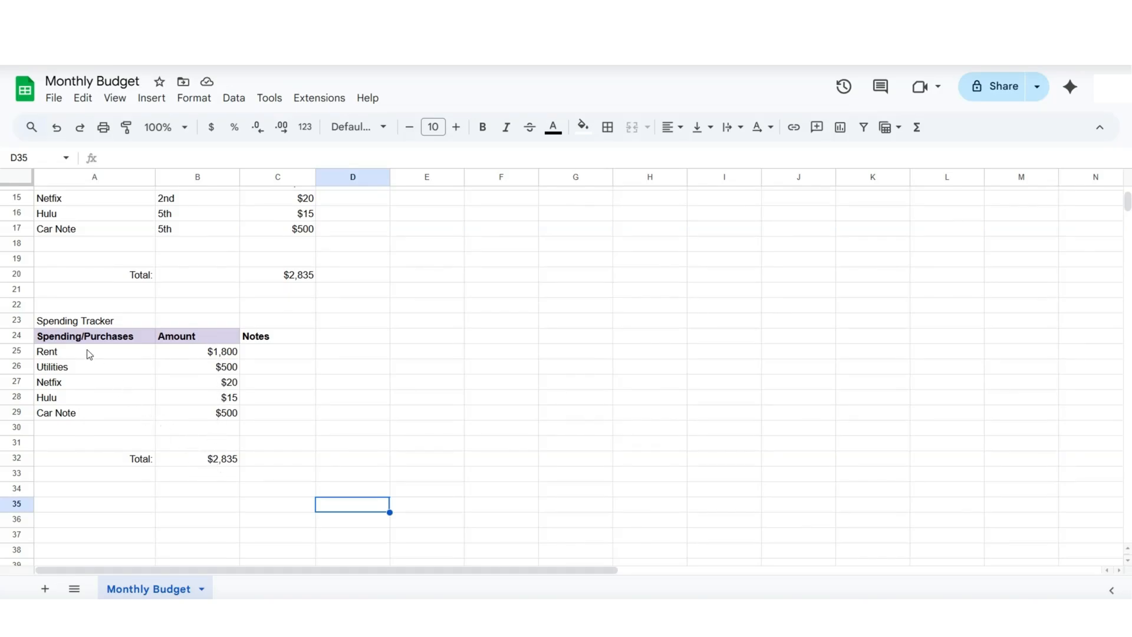
- Replace the Spending Tracker entries with Food $500, Activities $100, Books $30, Education $50 and Gas $150
left_click(66, 354)
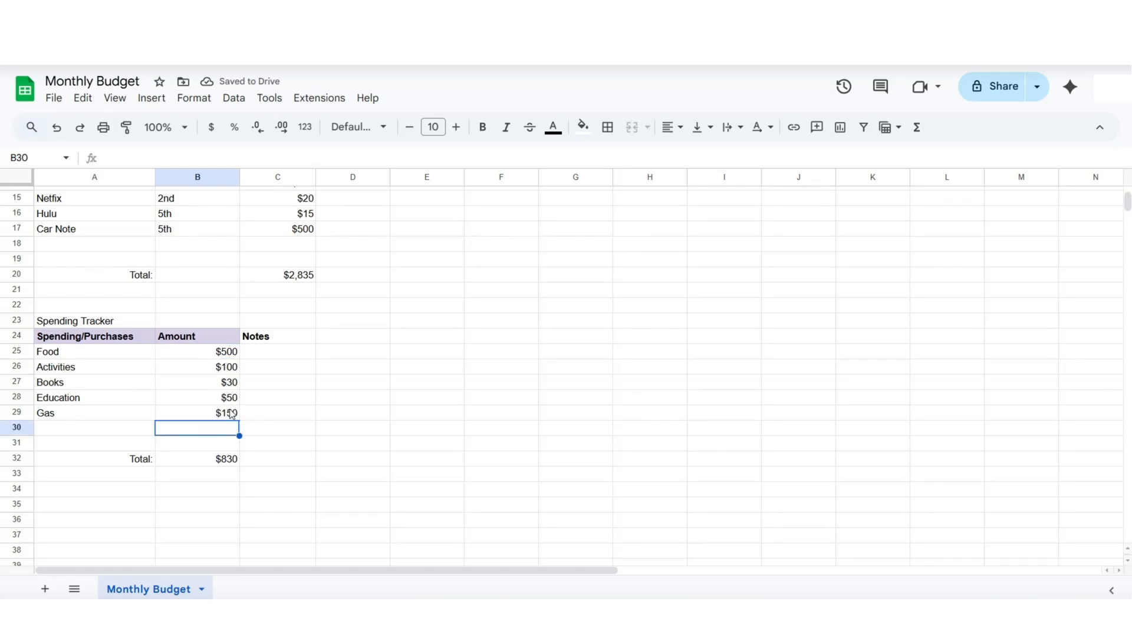
left_click(231, 416)
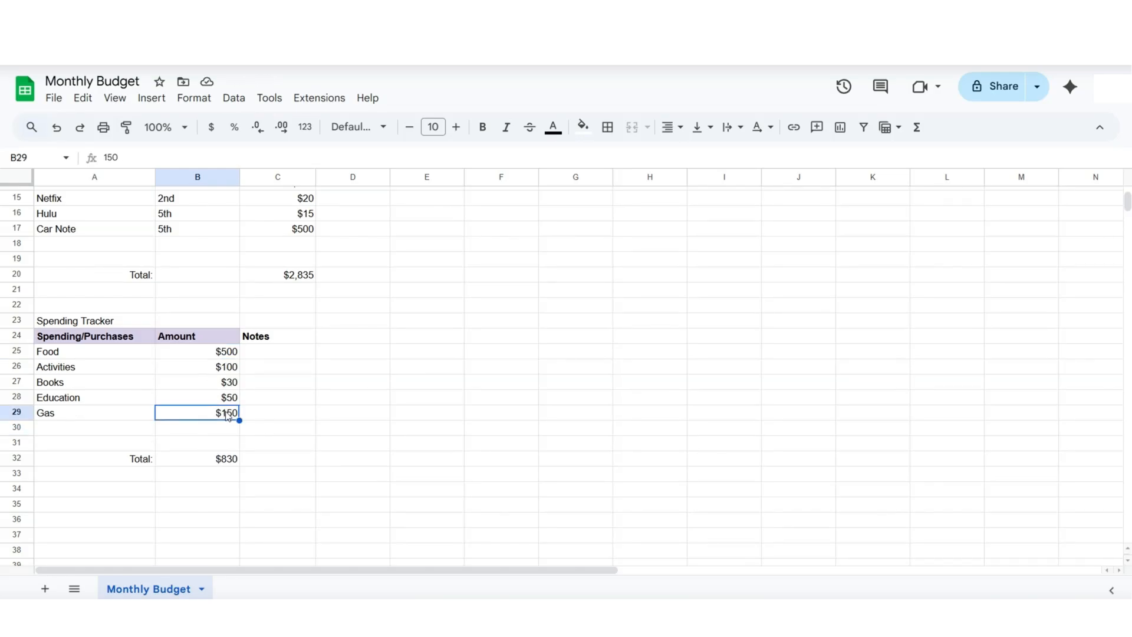
left_click(320, 433)
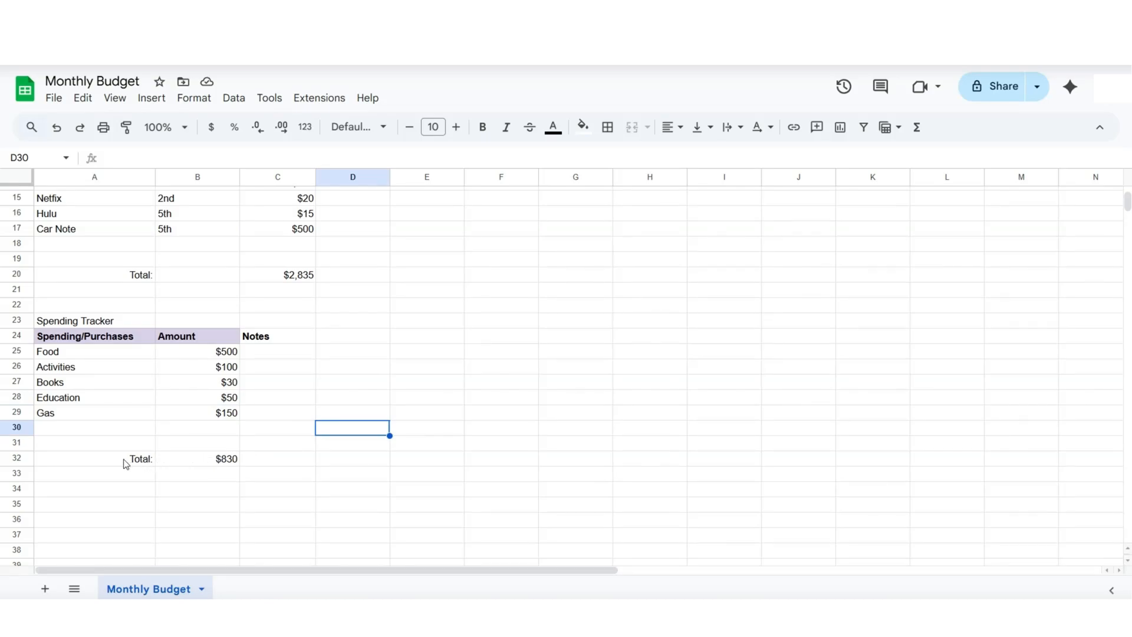
- Fill the Spending Tracker's total row (A32:B32) with light yellow
left_click_drag(121, 461, 173, 462)
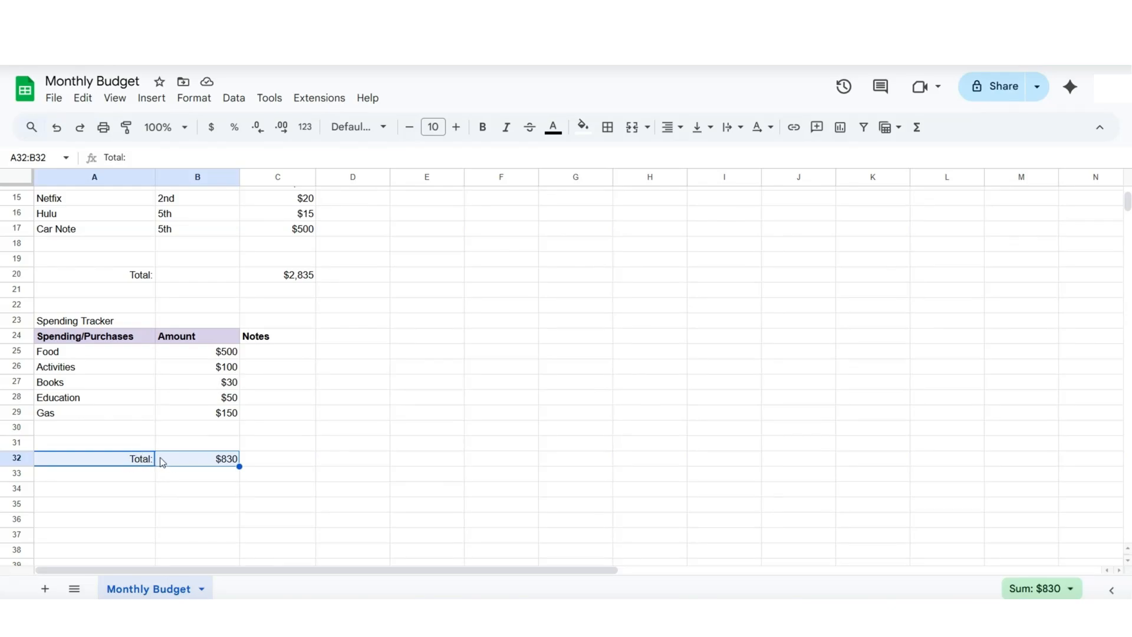
left_click(583, 127)
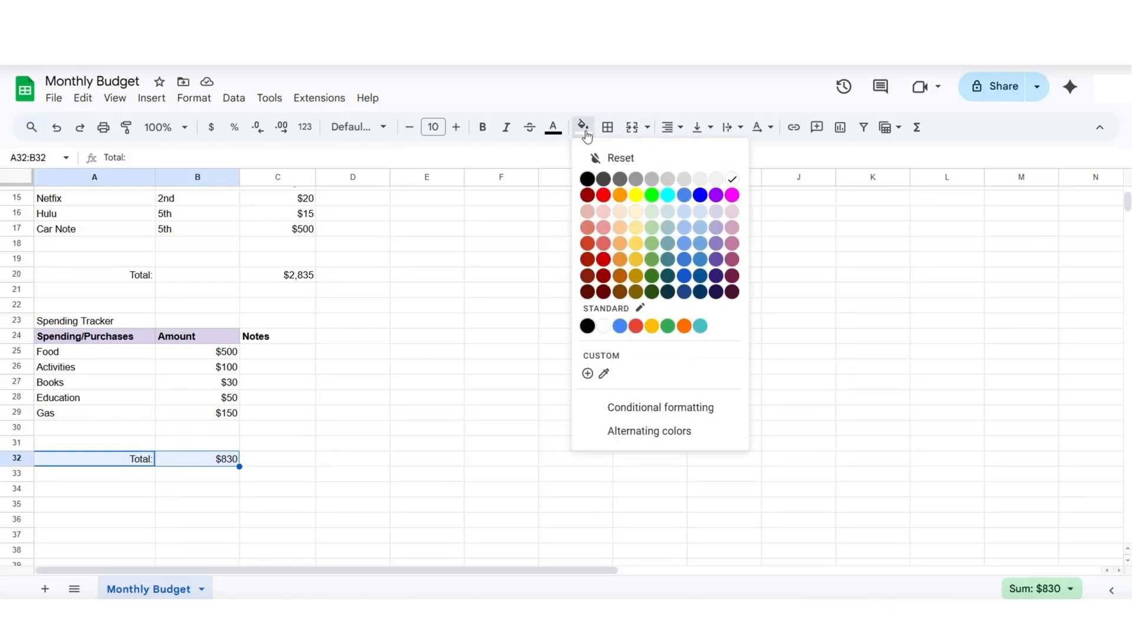
left_click(641, 213)
left_click(354, 458)
scroll(356, 454, "up", 2)
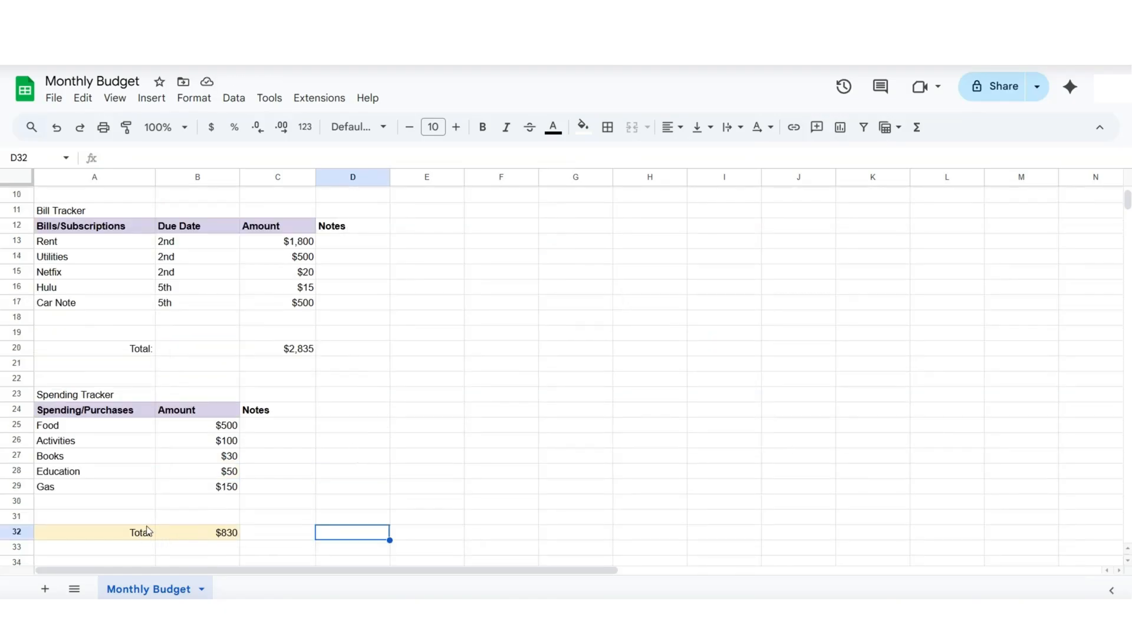
- Fill the total rows of the Bill Tracker (A20:C20) and the Income Summary (A9:C9) with the same light yellow
scroll(147, 531, "up", 4)
left_click_drag(132, 497, 281, 499)
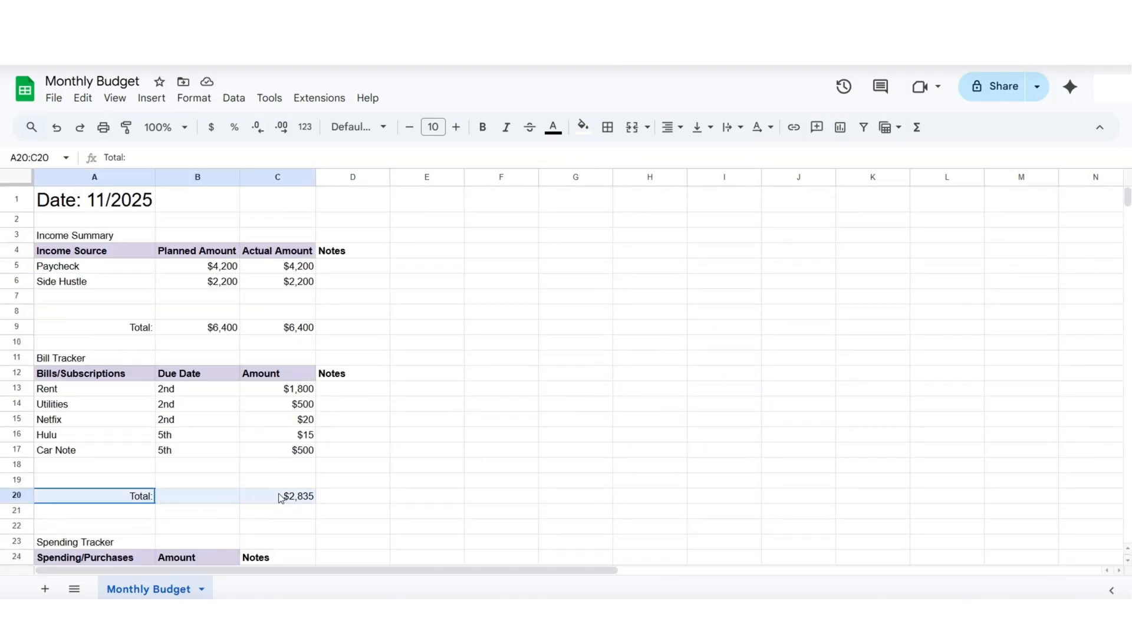
left_click(583, 126)
left_click(640, 213)
left_click(501, 464)
scroll(419, 381, "down", 3)
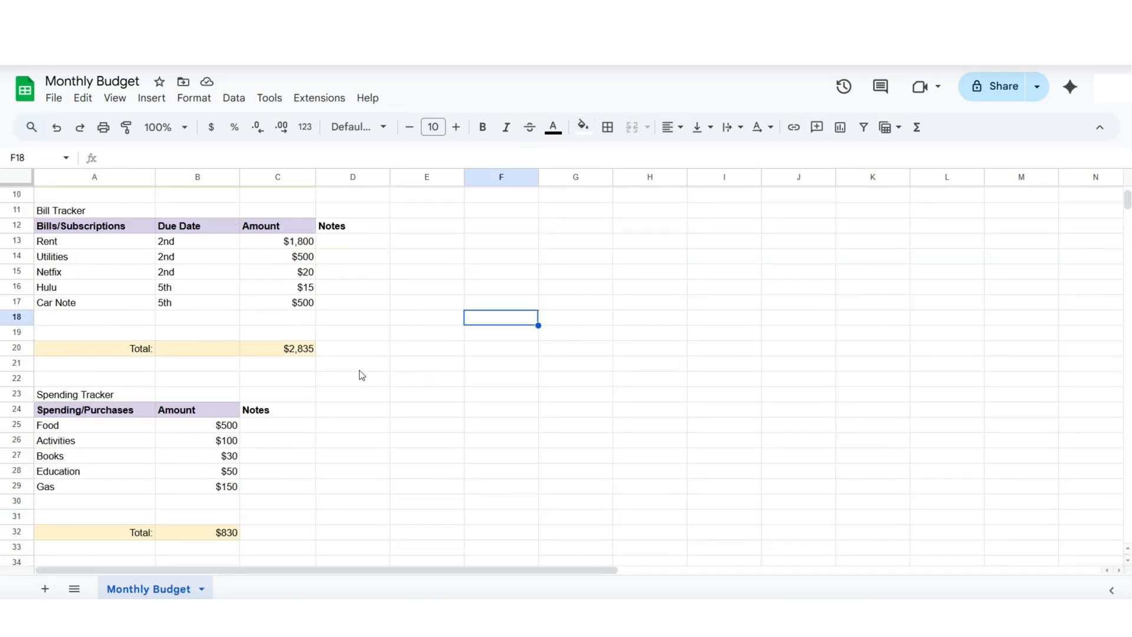
- Copy the Bill Tracker table (A11:D20) and paste the duplicate below the Spending Tracker, starting at cell A35
scroll(345, 383, "down", 5)
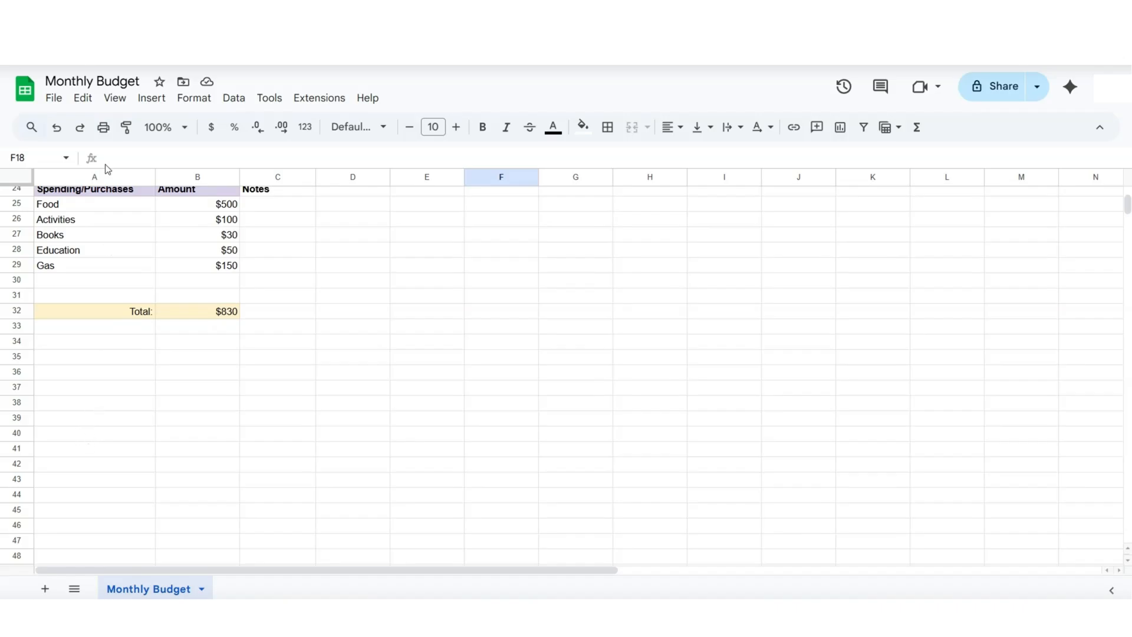
scroll(380, 369, "up", 8)
scroll(363, 413, "down", 1)
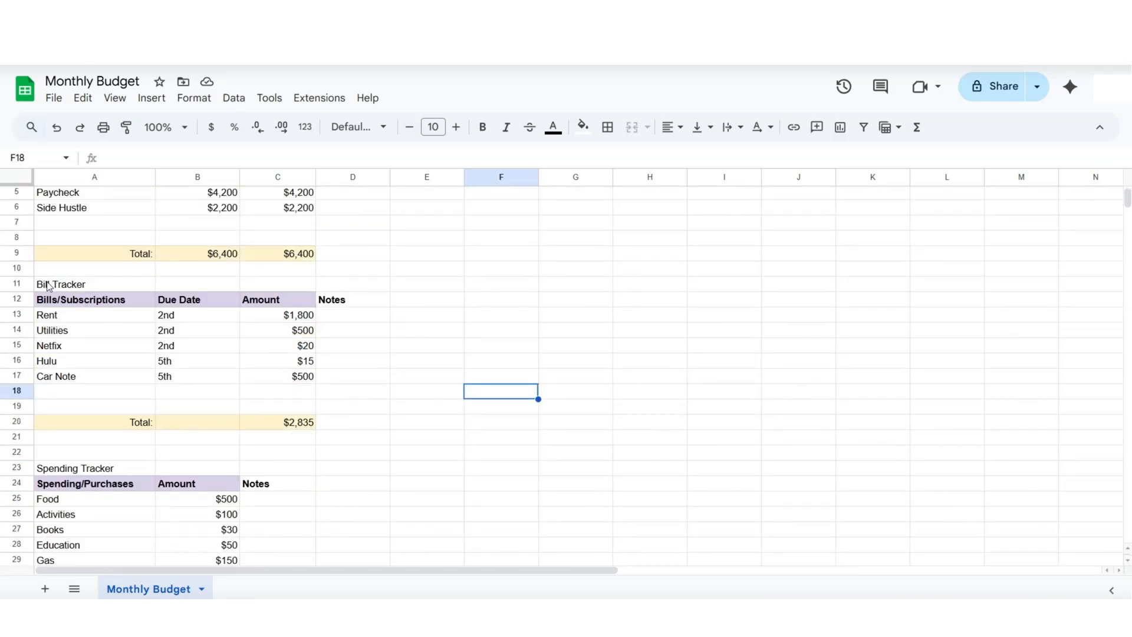
left_click_drag(46, 287, 347, 423)
right_click(341, 362)
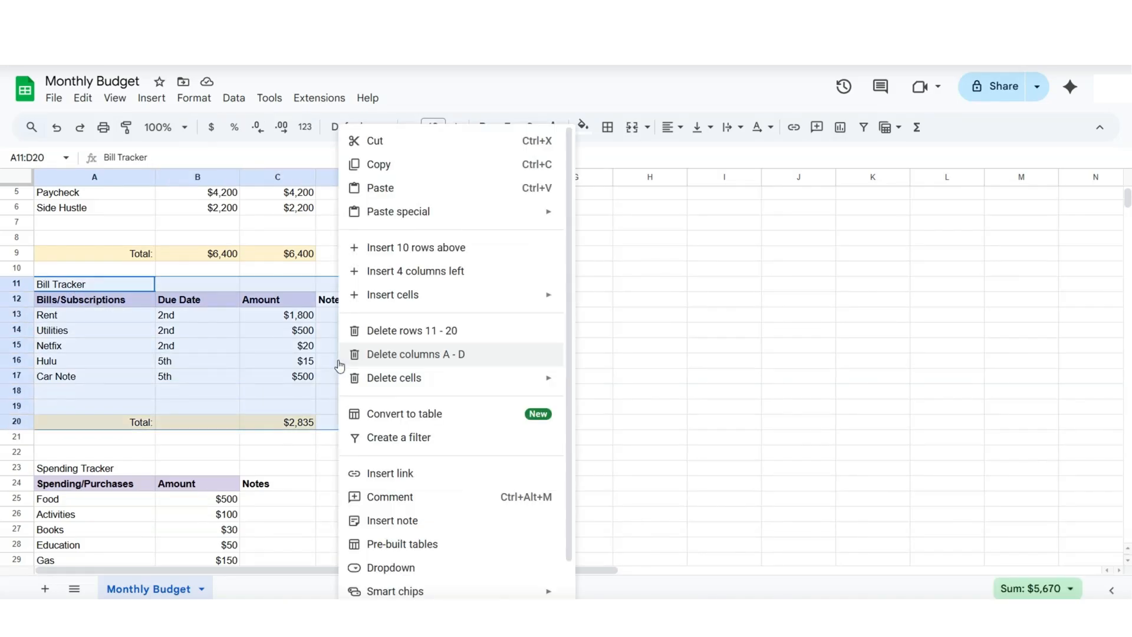
left_click(390, 170)
left_click(422, 387)
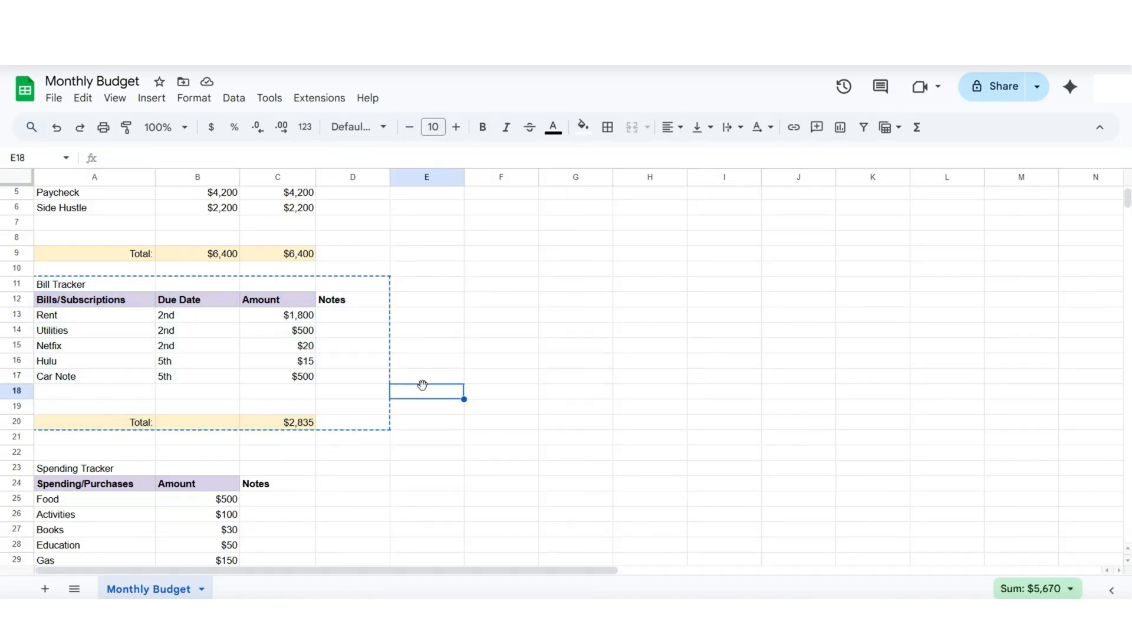
scroll(84, 447, "down", 5)
left_click(66, 434)
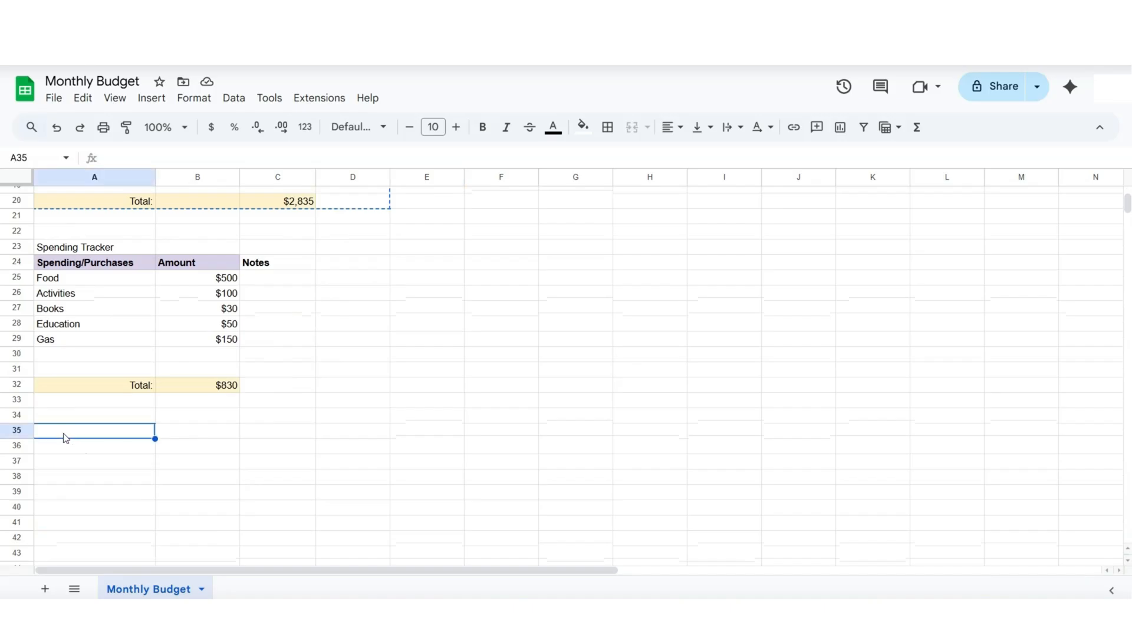
right_click(65, 436)
left_click(125, 188)
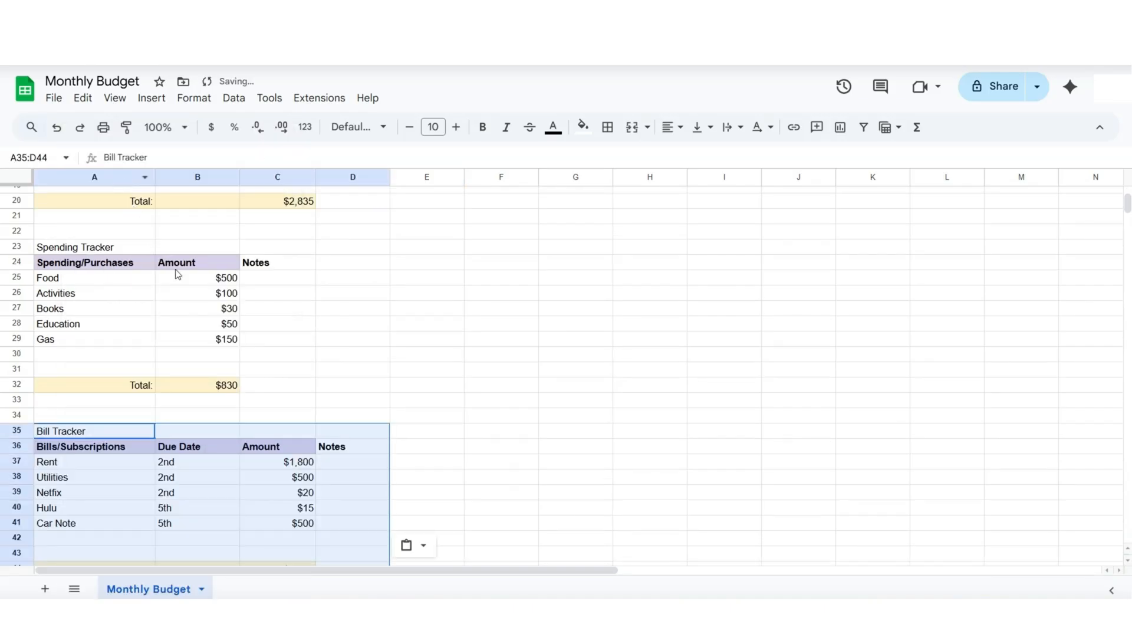
scroll(248, 306, "down", 3)
left_click(424, 344)
- Retitle the new table "Savings Tracker", change its first header to "Savings Goals", and clear the copied bill names and due dates
scroll(236, 354, "up", 2)
triple_click(43, 358)
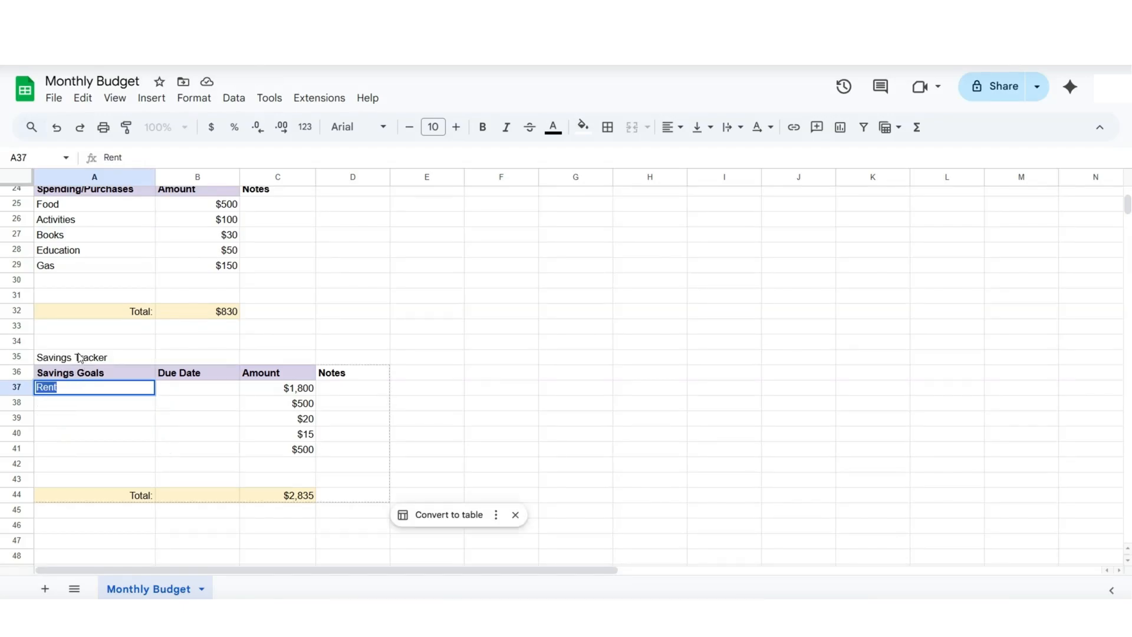
key("Delete")
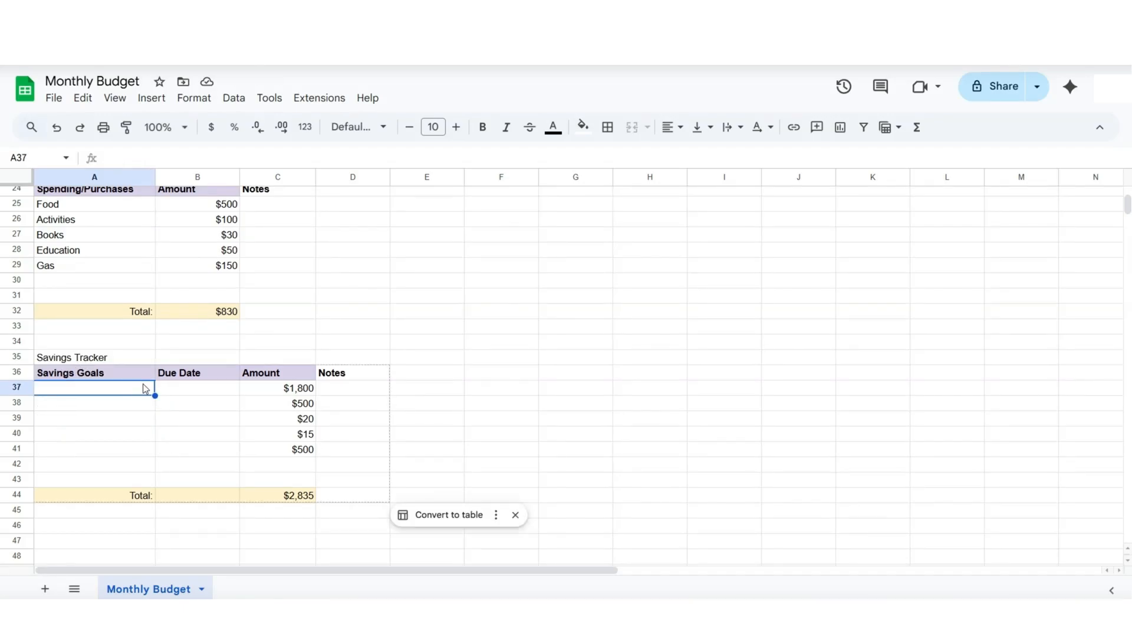
- Change the Savings Tracker's second and third column headers to "Target Set Aside" and "Actual Amount"
left_click(176, 378)
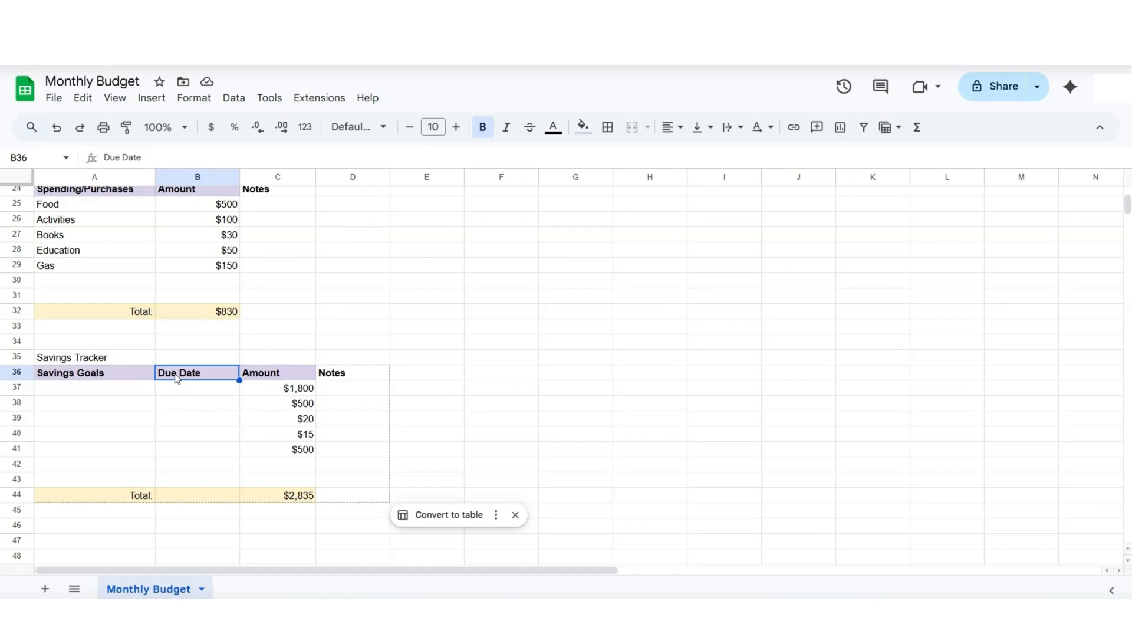
double_click(206, 373)
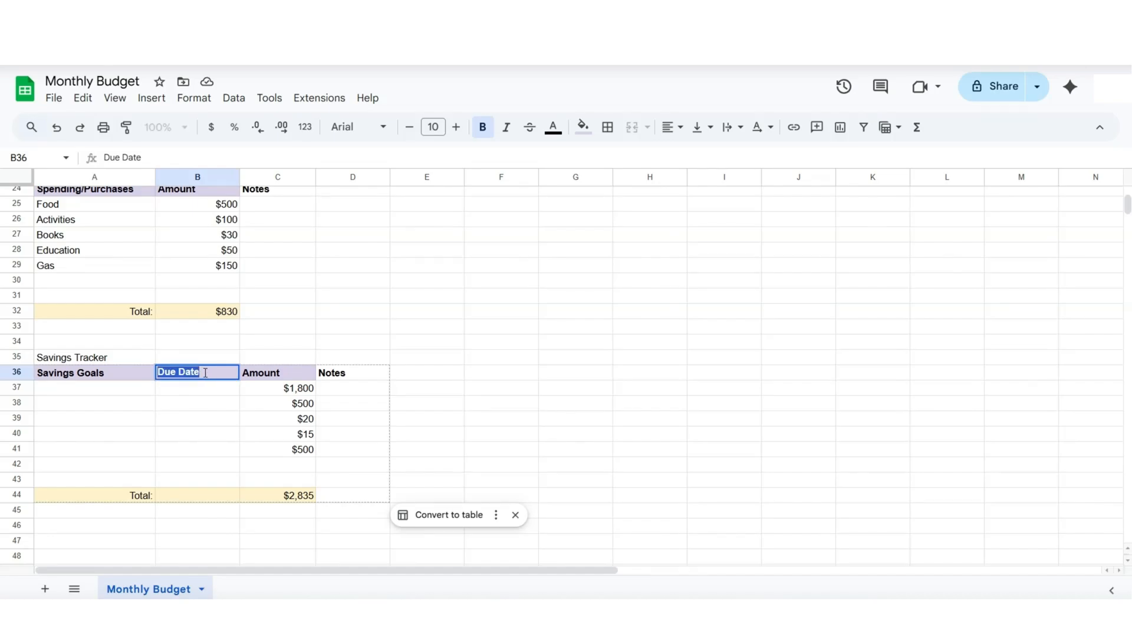
type("Target Set Aside")
key("Return")
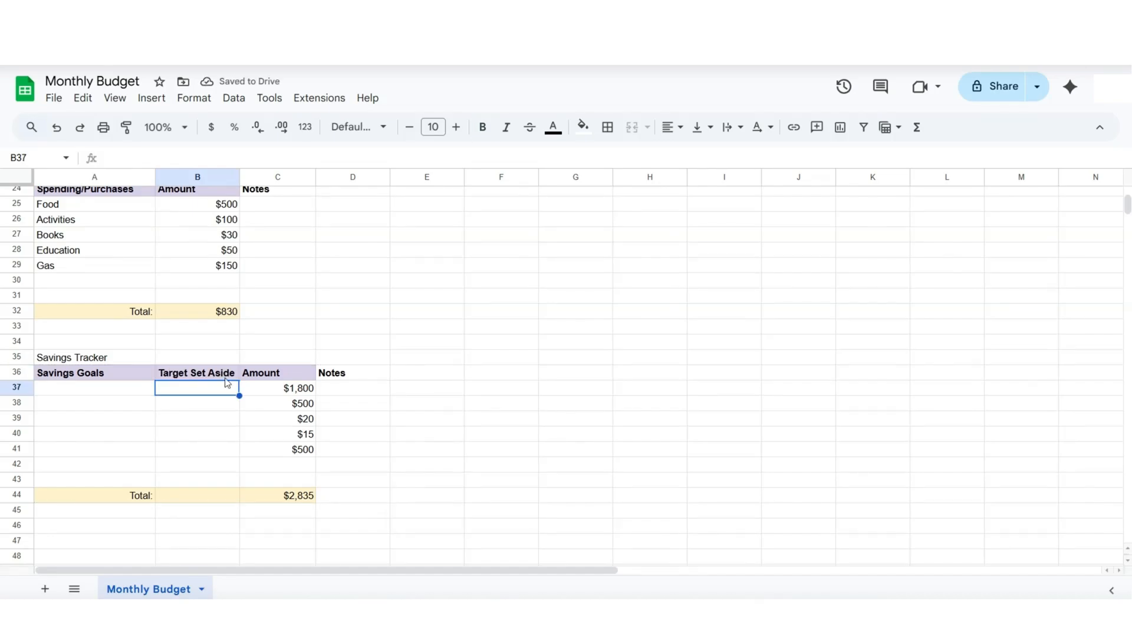
left_click(261, 378)
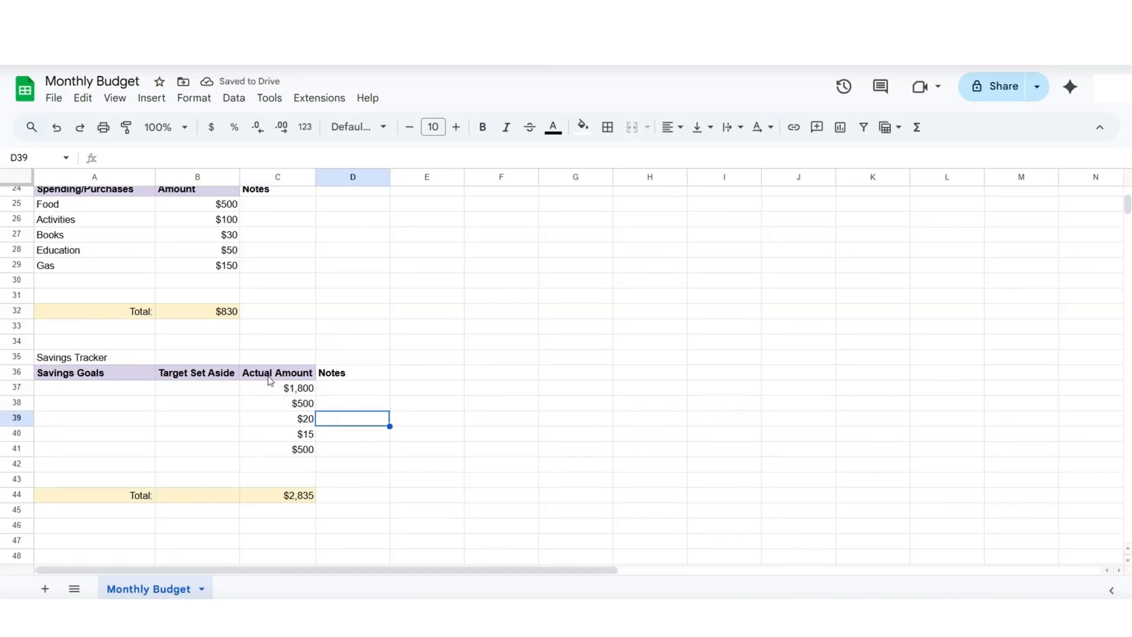
- Widen column C so the full header "Actual Amount Set Aside" fits in the Savings Tracker
left_click(270, 379)
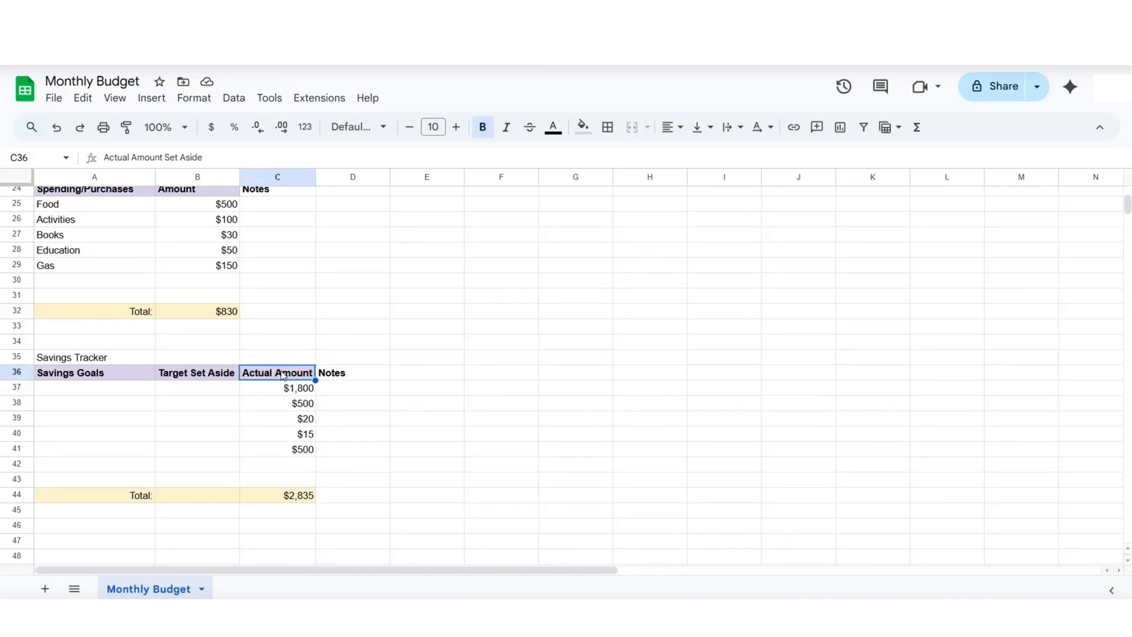
left_click(275, 179)
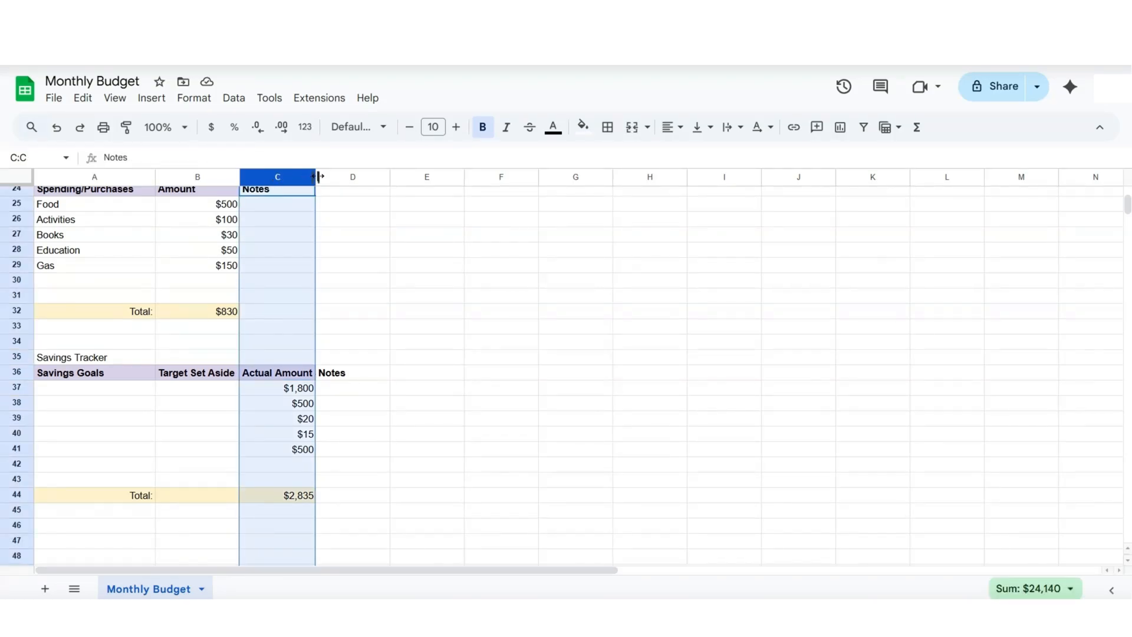
left_click_drag(315, 177, 363, 177)
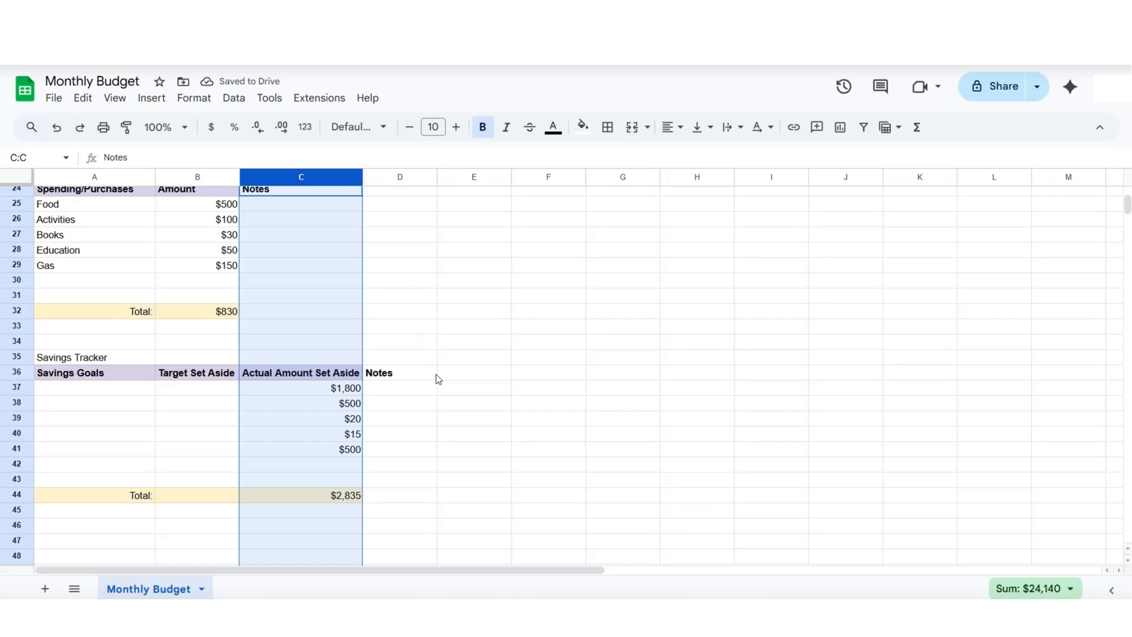
left_click(455, 409)
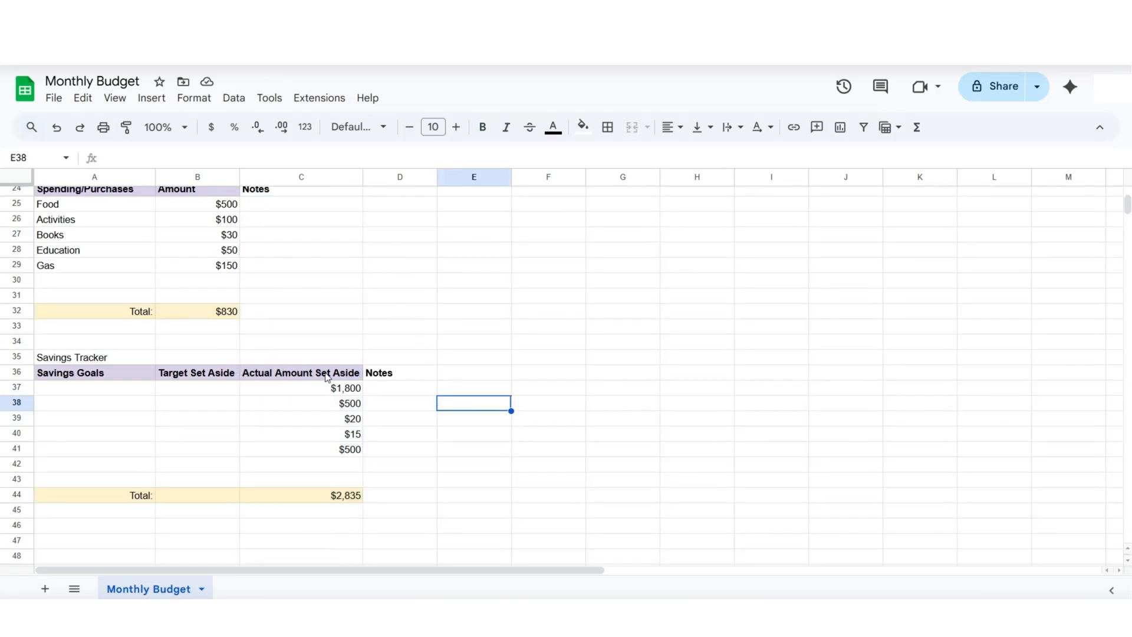
- List "Emergency Fund" and "New Car" as savings goals in A37:A38, each with a target set aside of $300
left_click(90, 391)
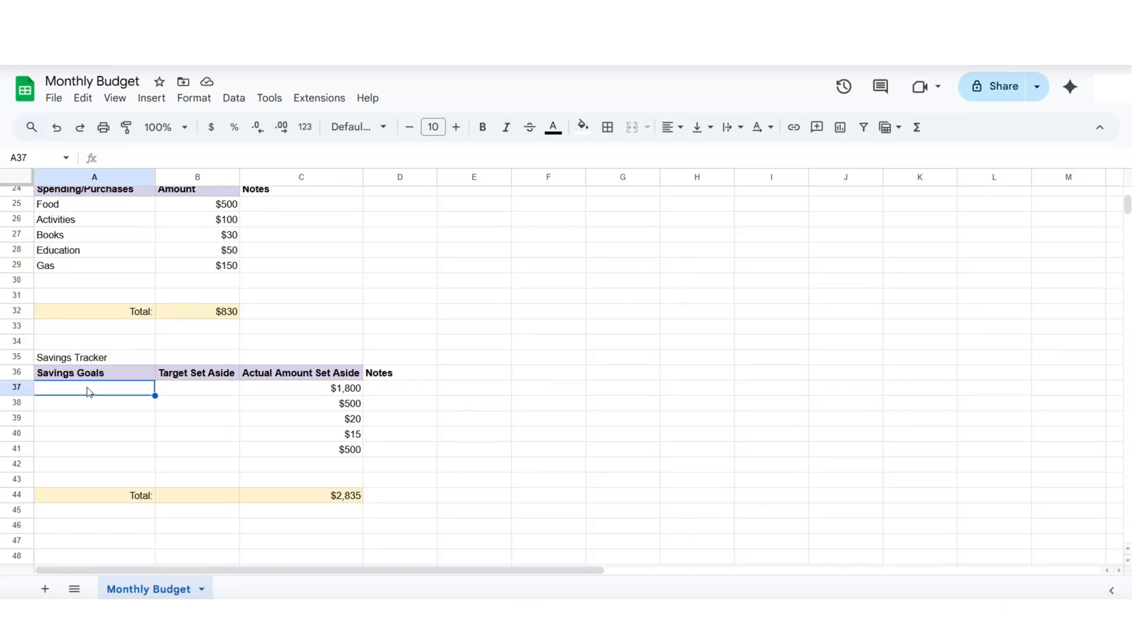
type("Emergency Fund")
key("Return")
type("New Car")
key("Return")
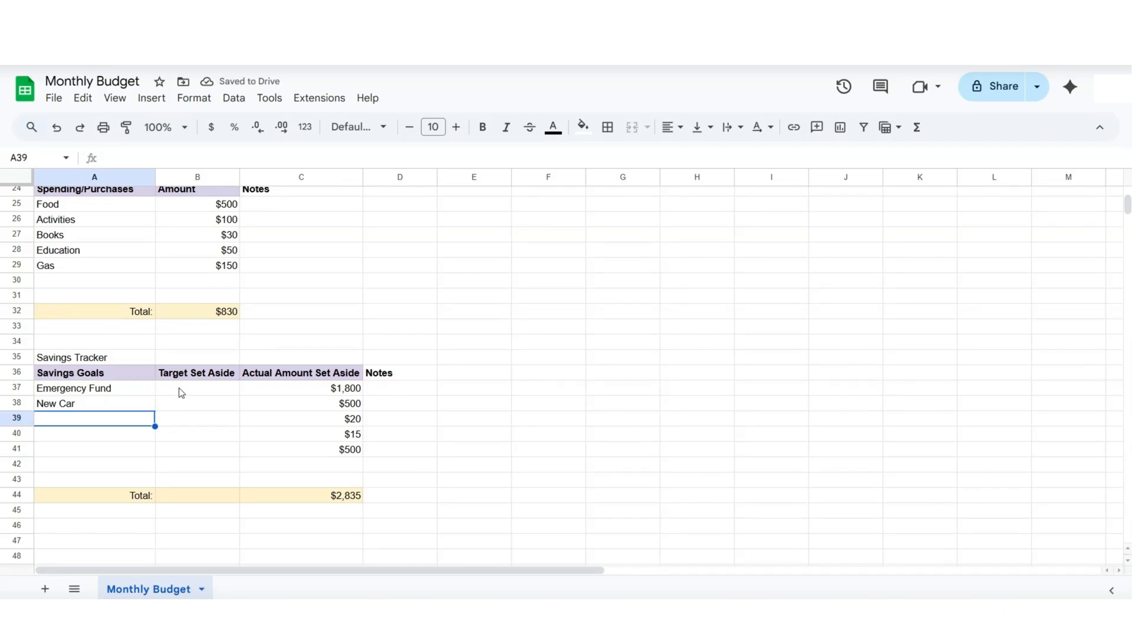
left_click(180, 393)
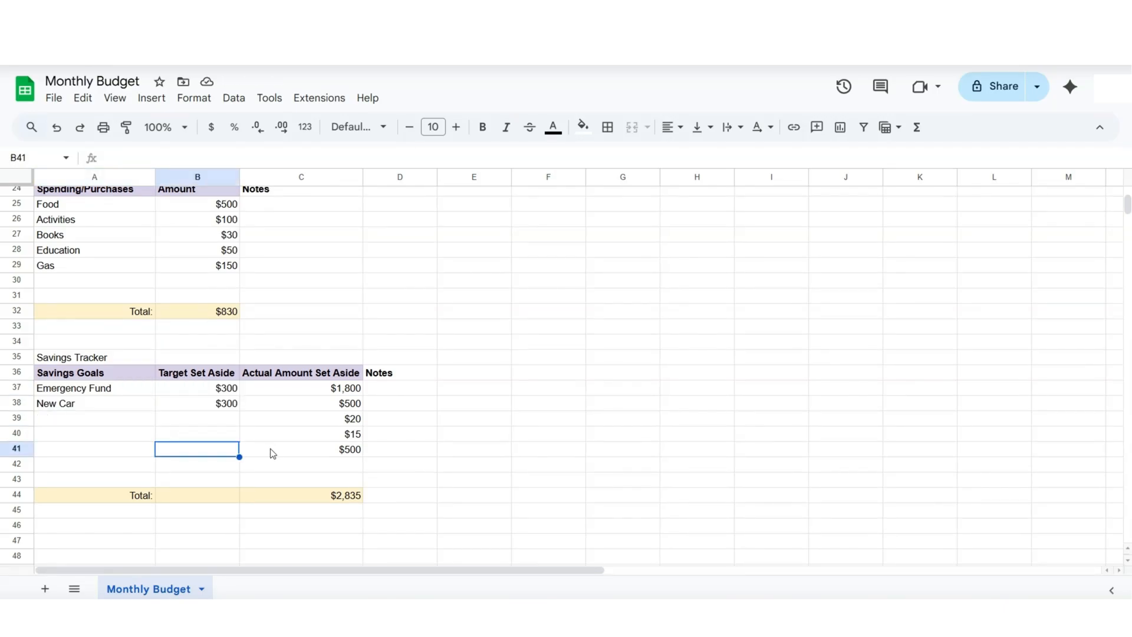
- Clear the leftover copied bill amounts from C39:C41 of the Savings Tracker
left_click(280, 450)
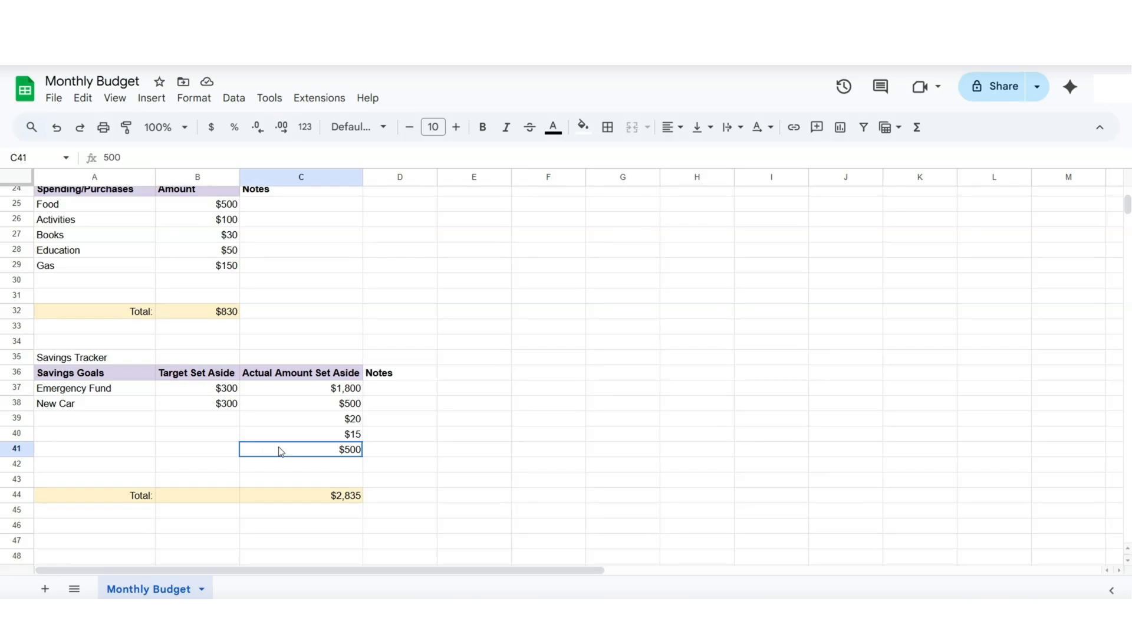
key("Delete")
left_click(316, 436)
key("Delete")
left_click(306, 420)
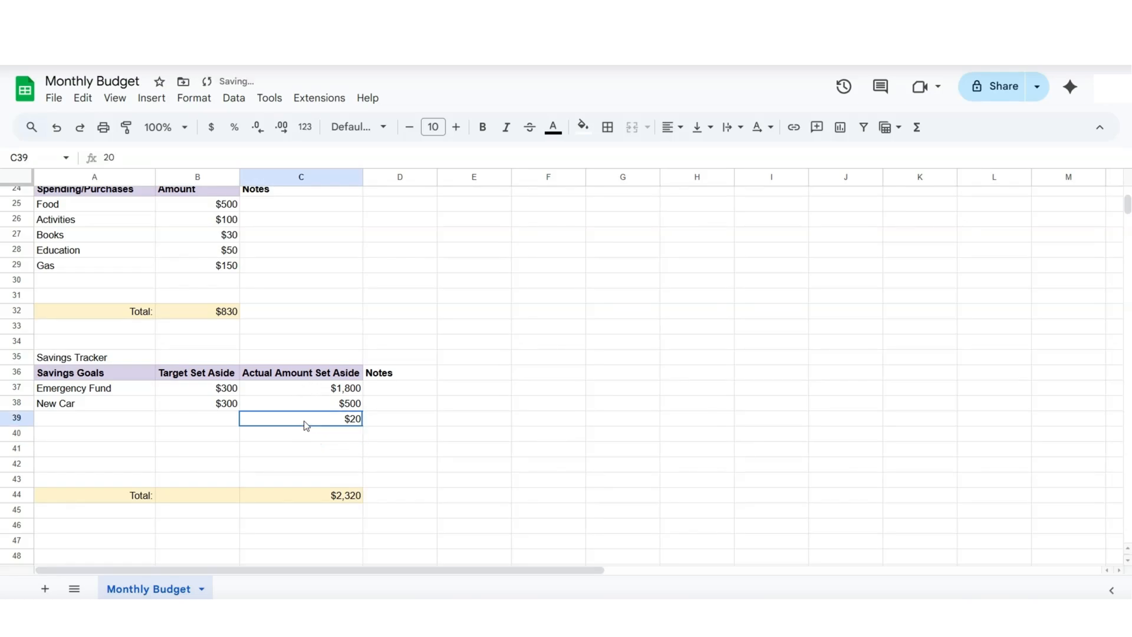
key("Delete")
- Set the actual amount set aside to $300 for both Emergency Fund and New Car
left_click(288, 389)
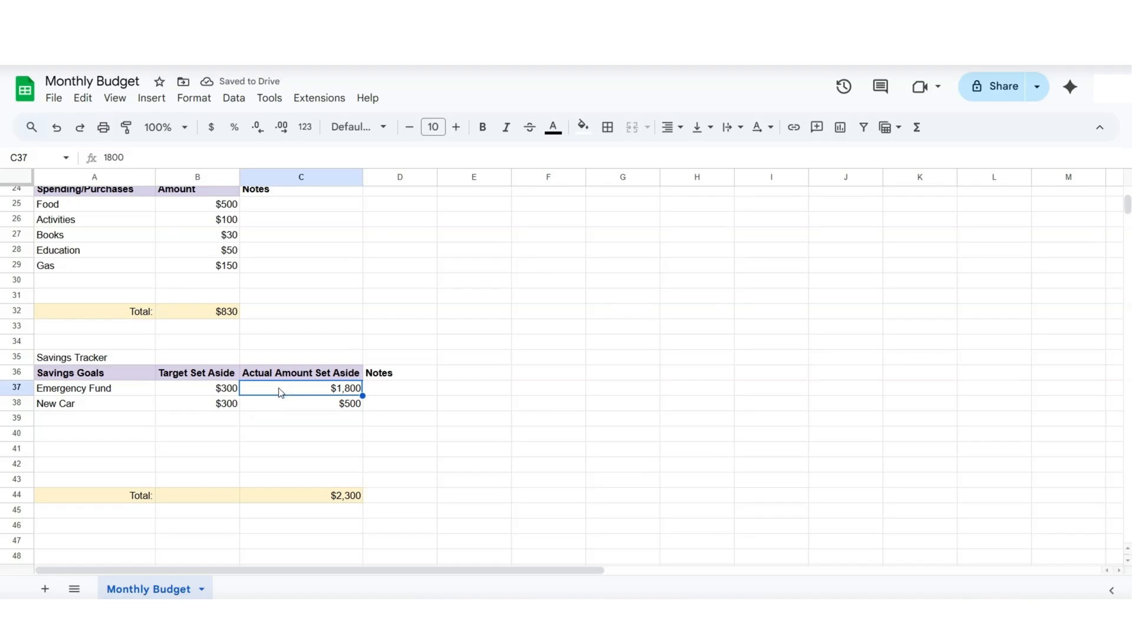
scroll(274, 392, "up", 5)
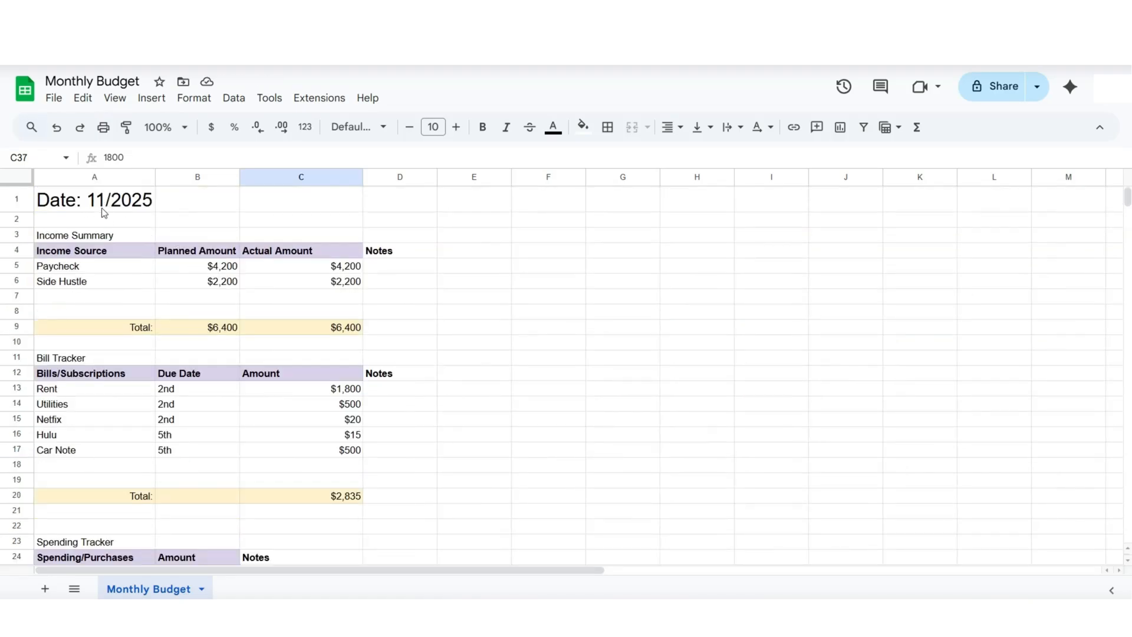
scroll(306, 346, "down", 5)
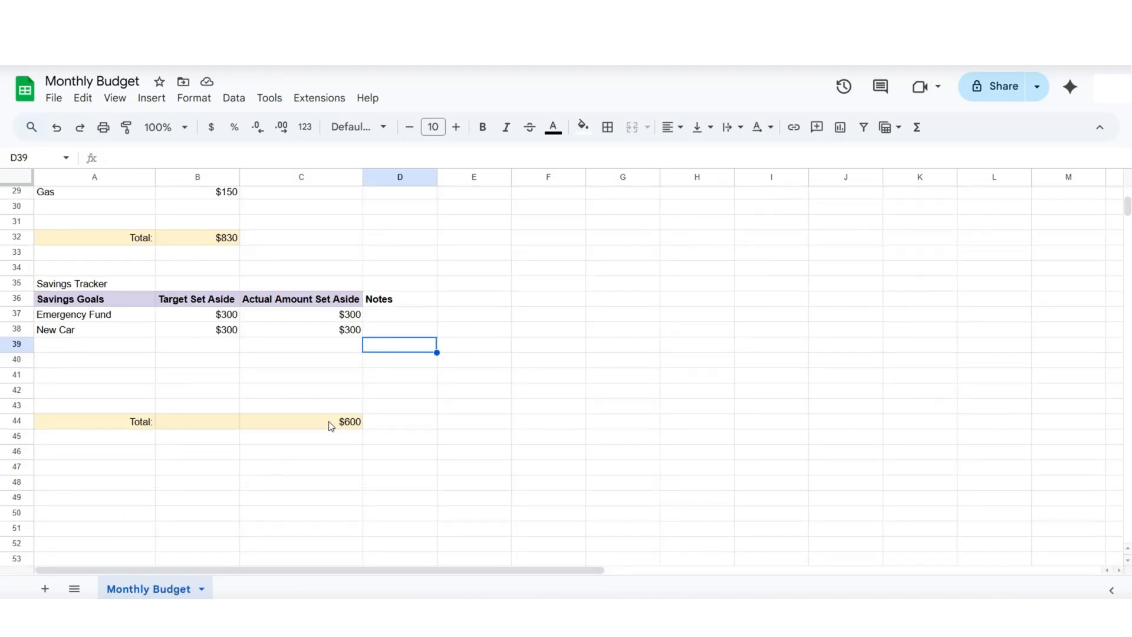
scroll(330, 431, "up", 2)
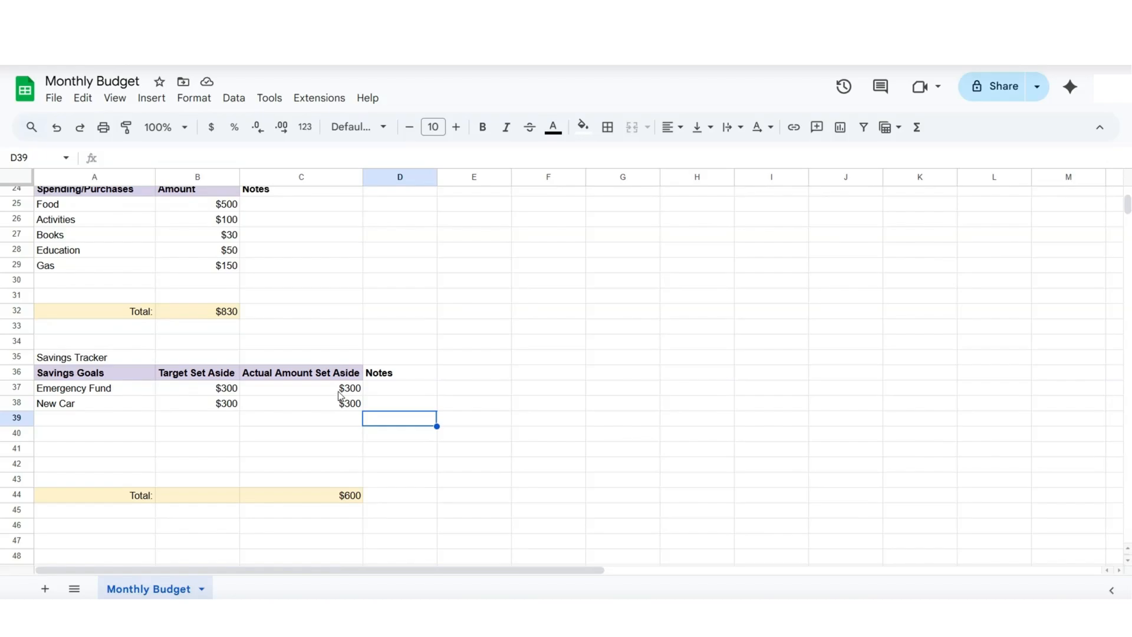
key("Down")
key("Down")
key("Down")
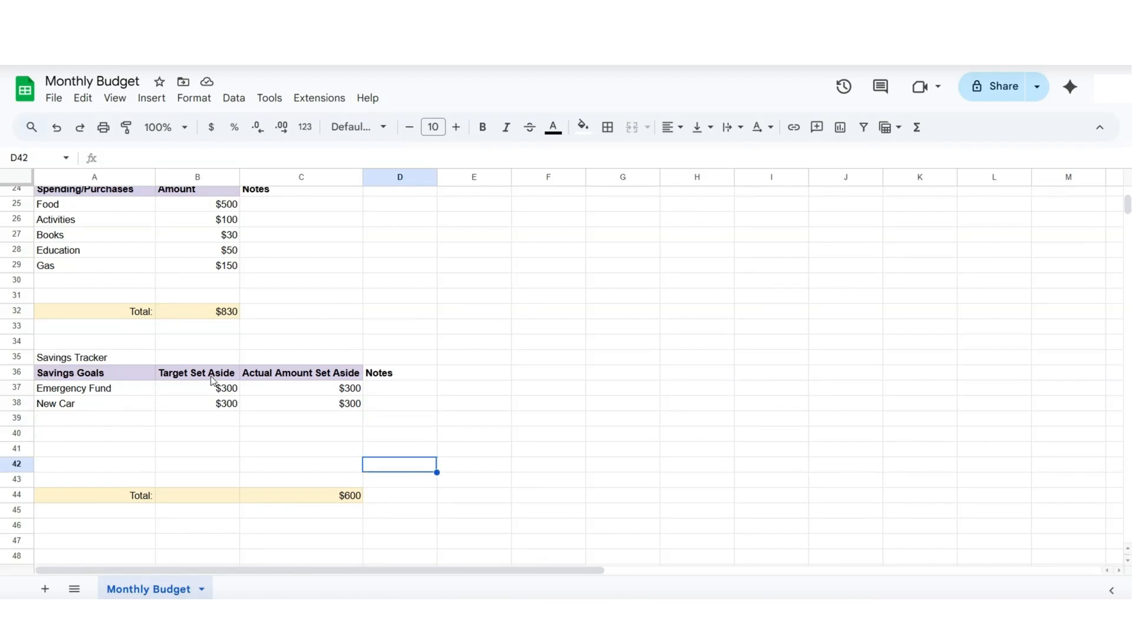
- Copy the Savings Tracker table (A35:D44) and paste the duplicate below it, starting at cell A47
scroll(213, 385, "down", 3)
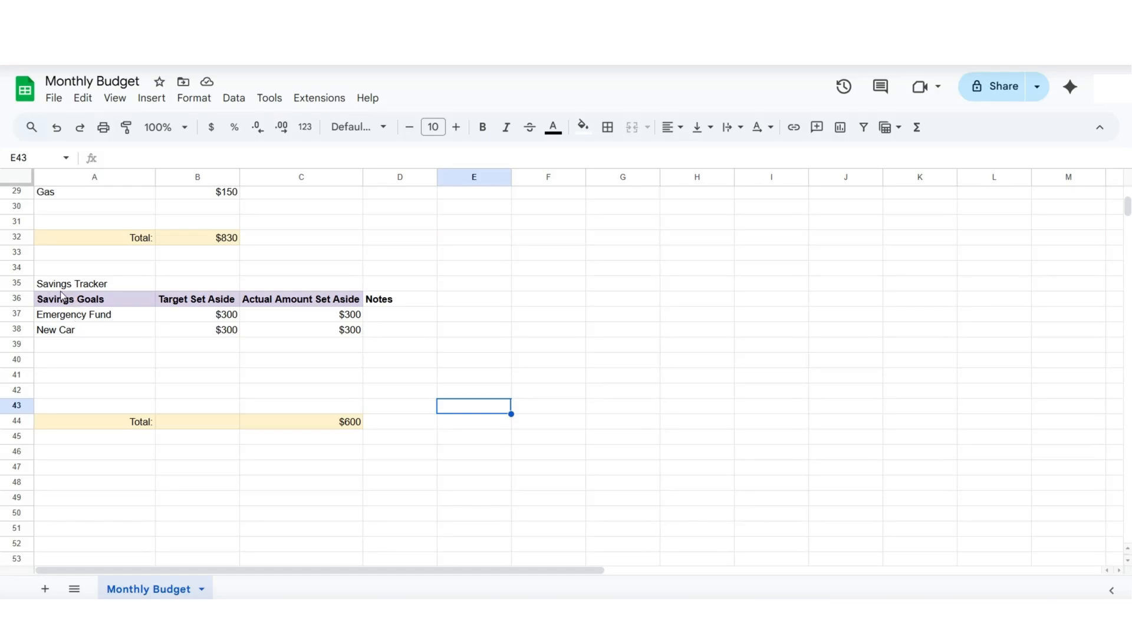
left_click_drag(52, 288, 372, 426)
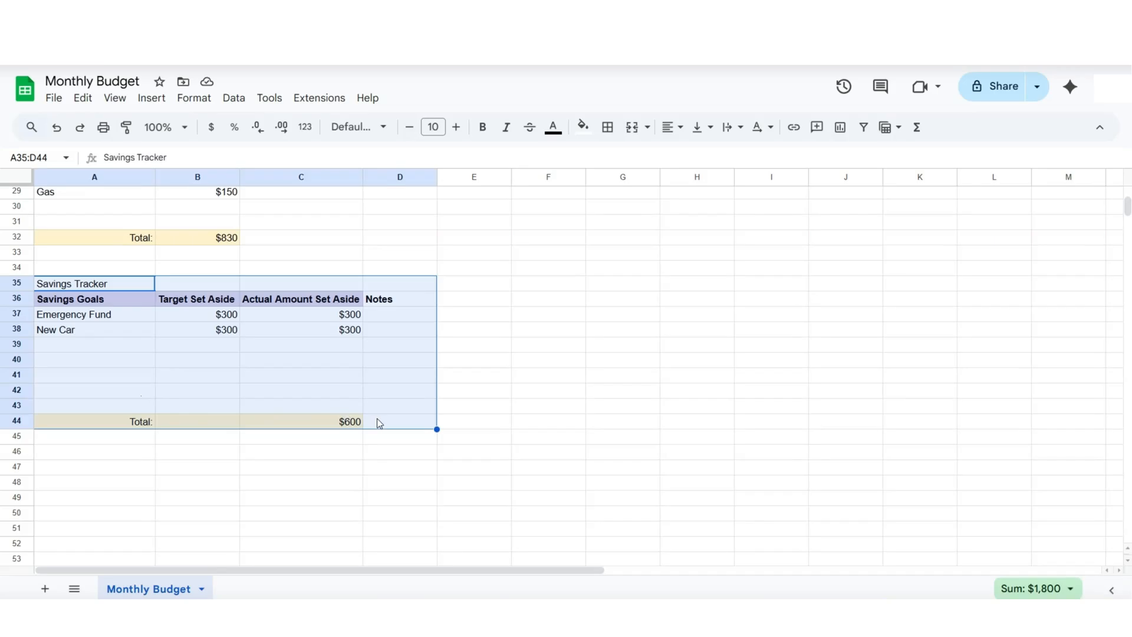
right_click(359, 375)
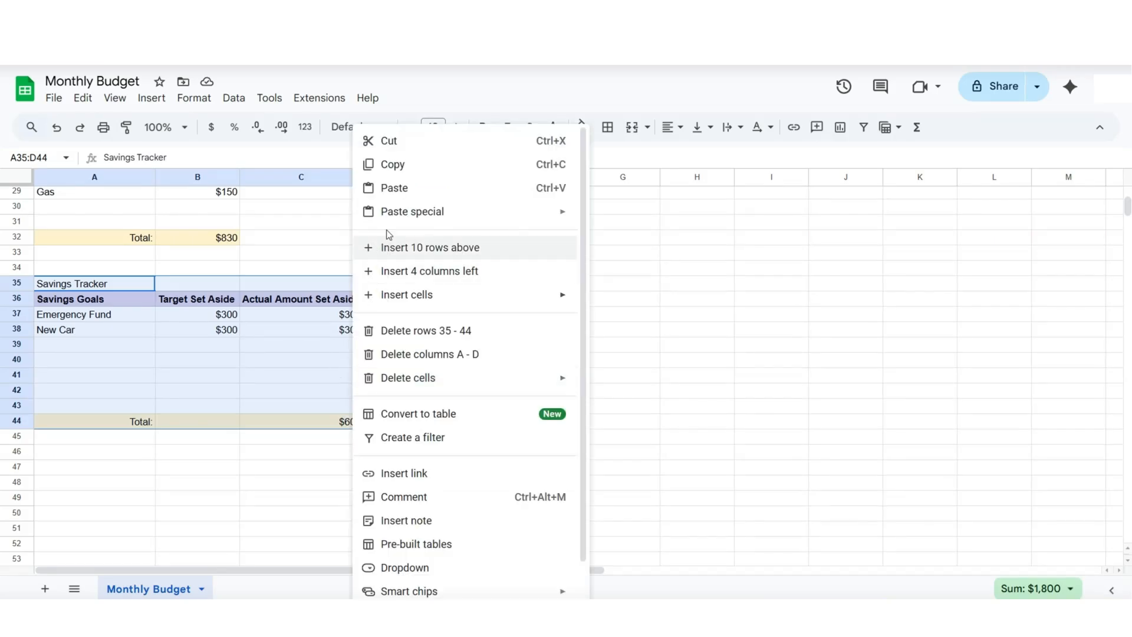
left_click(403, 171)
left_click(71, 472)
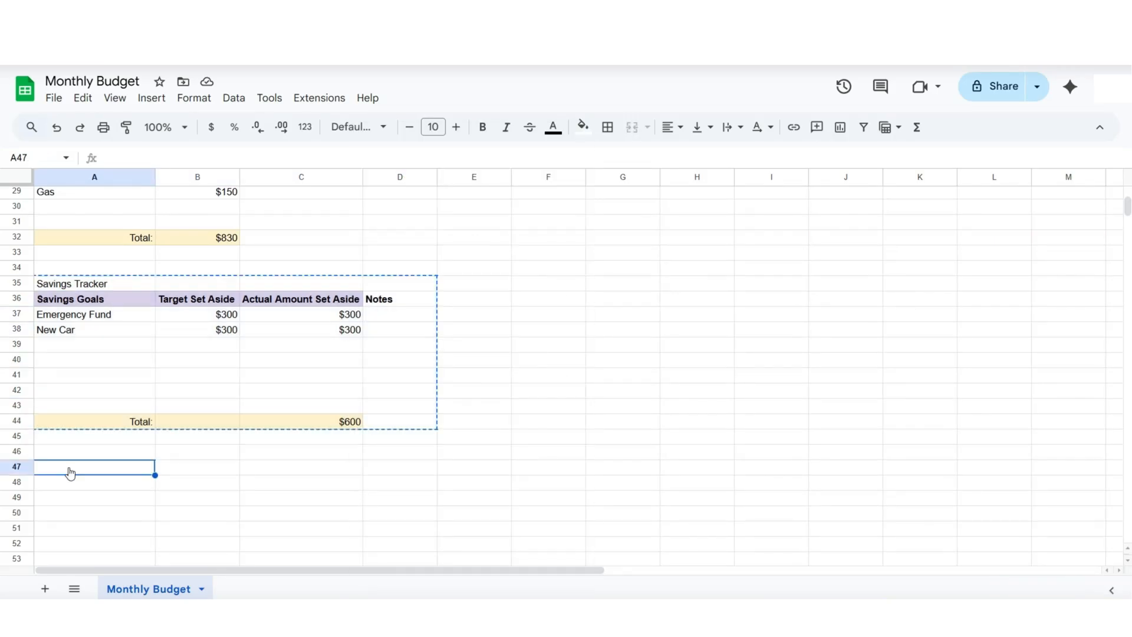
right_click(70, 472)
left_click(114, 187)
scroll(130, 295, "down", 3)
- Retitle the duplicated table in A47 "Dept Tacker" and change its first column header to "Dept Type"
left_click(134, 312)
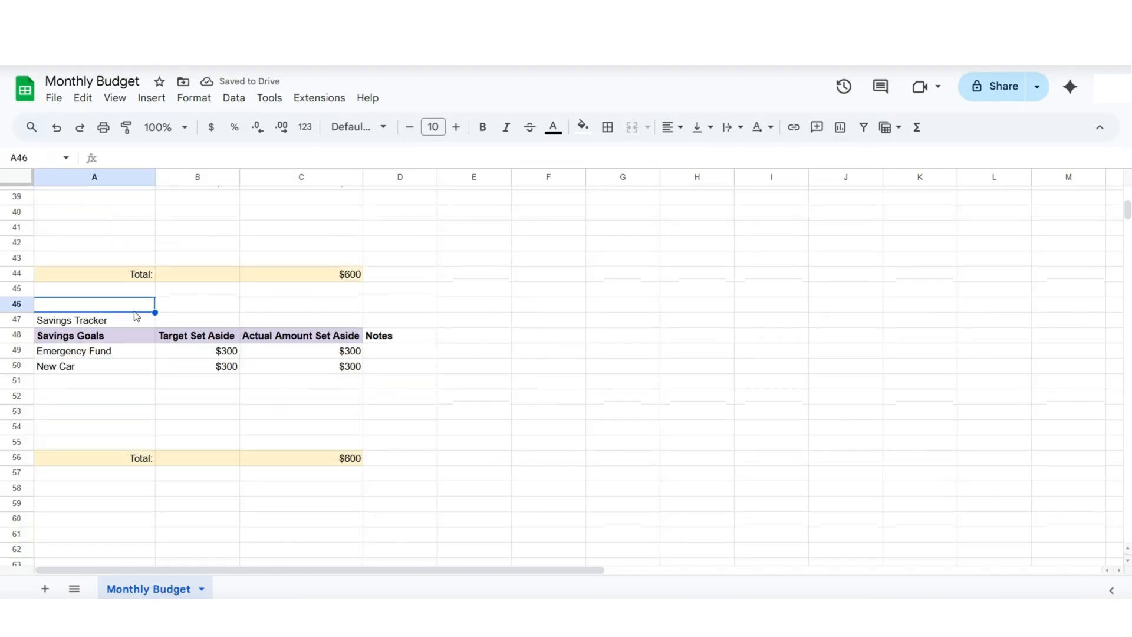
left_click(122, 324)
triple_click(81, 325)
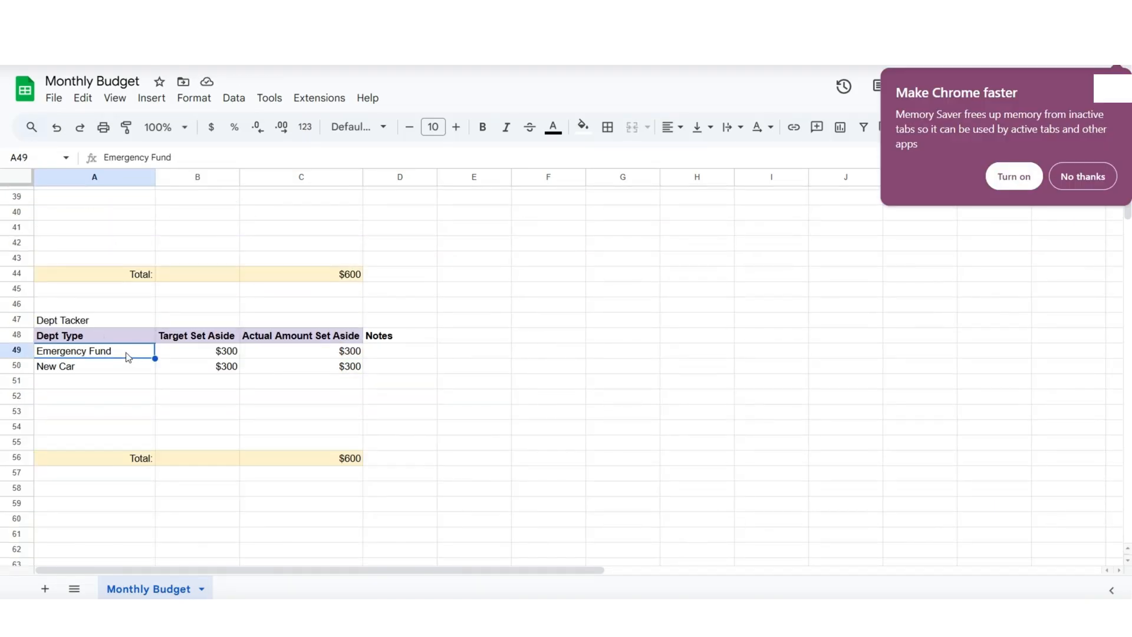
- Clear the copied savings goals and target amounts from A49:B50 of the new table
key("Delete")
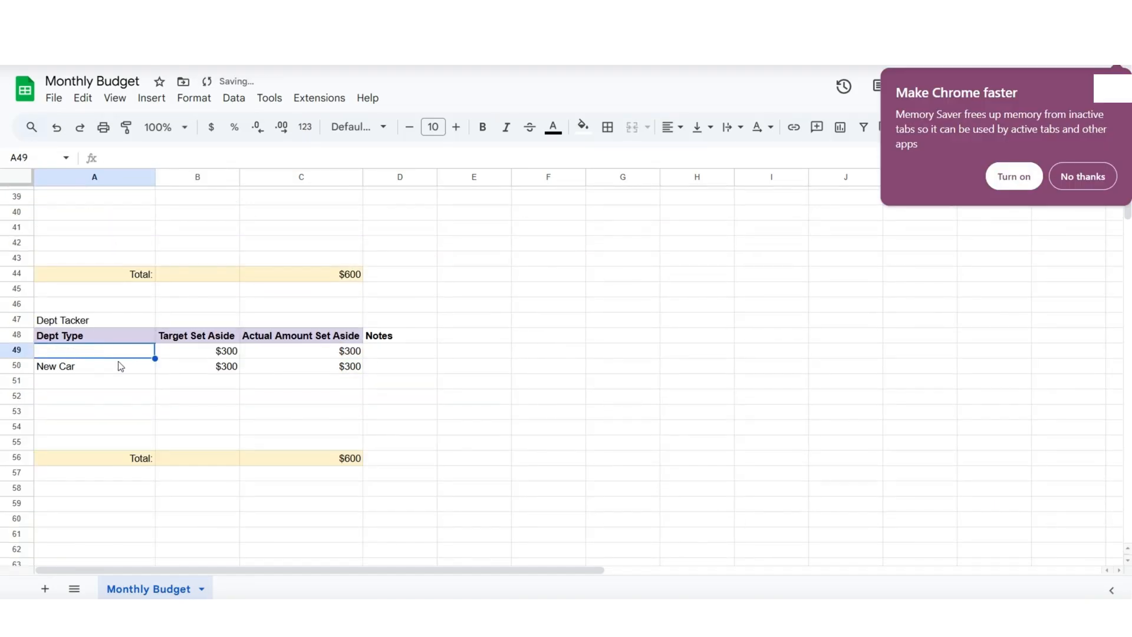
left_click(118, 367)
key("Delete")
left_click(180, 352)
key("Delete")
left_click(186, 367)
key("Delete")
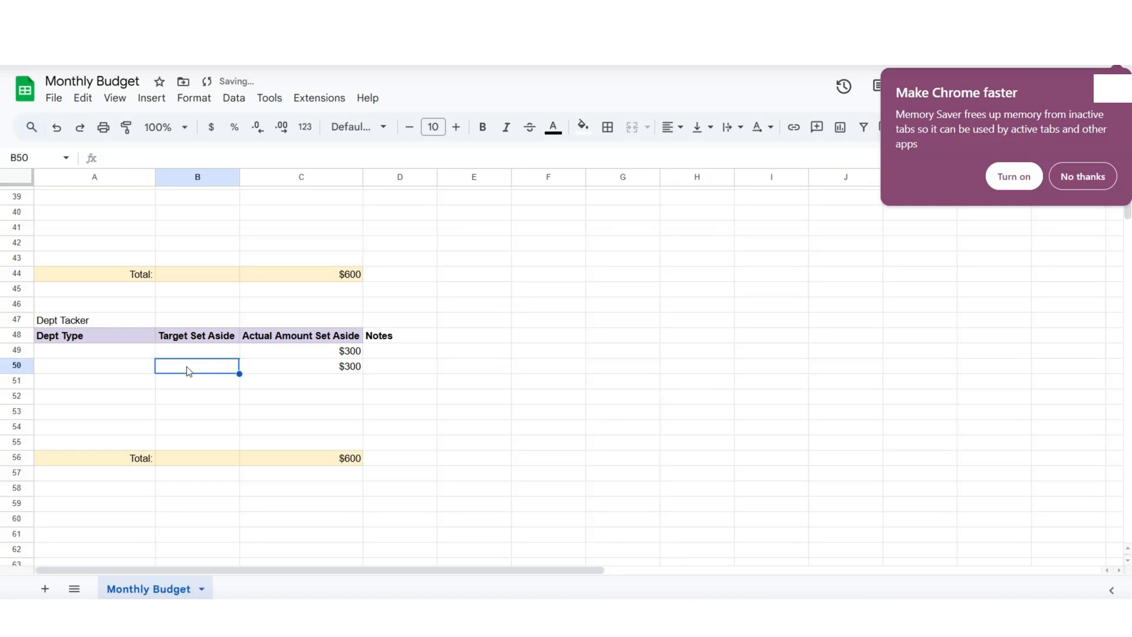
- Enter "Credit Car" and "Student Loan" in A49:A50, each with $200 as both target and actual amount set aside
left_click(69, 353)
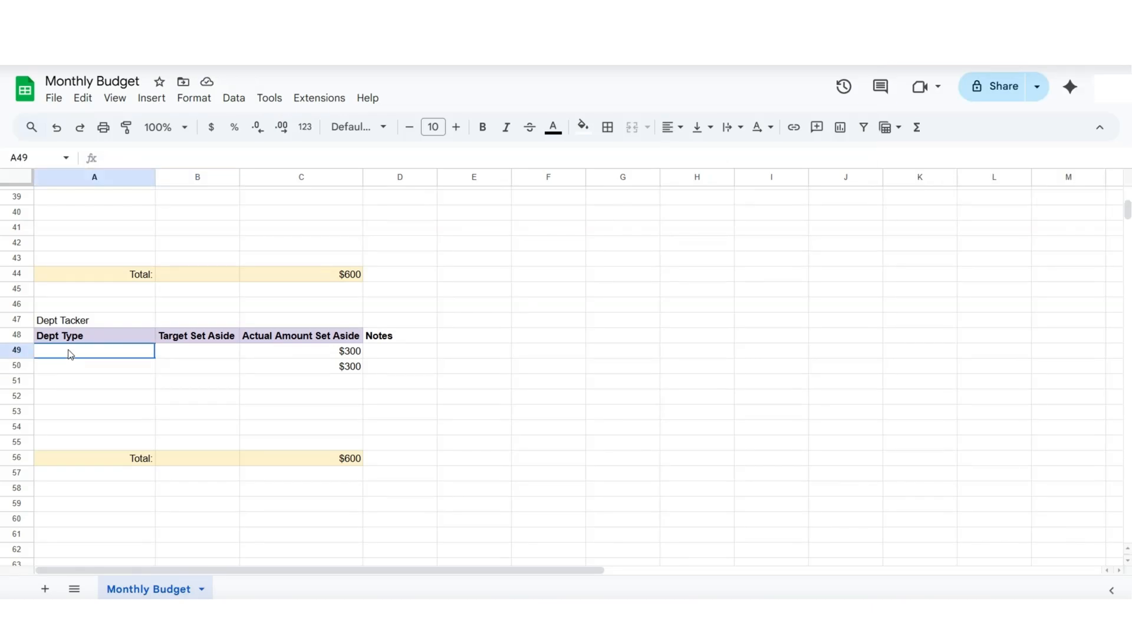
left_click(69, 368)
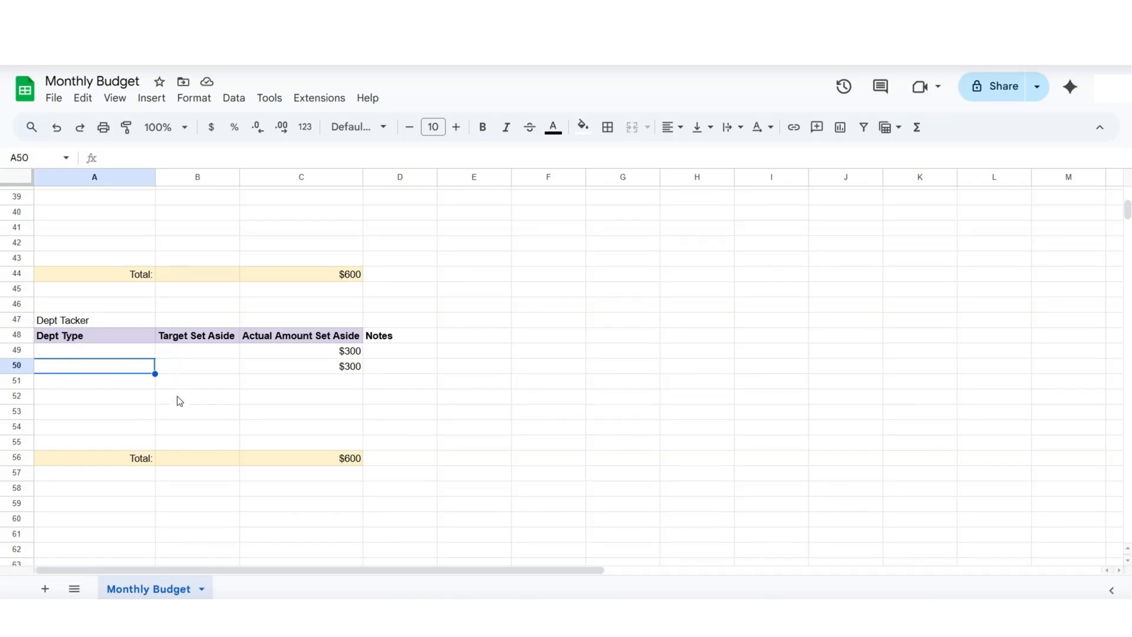
left_click(298, 354)
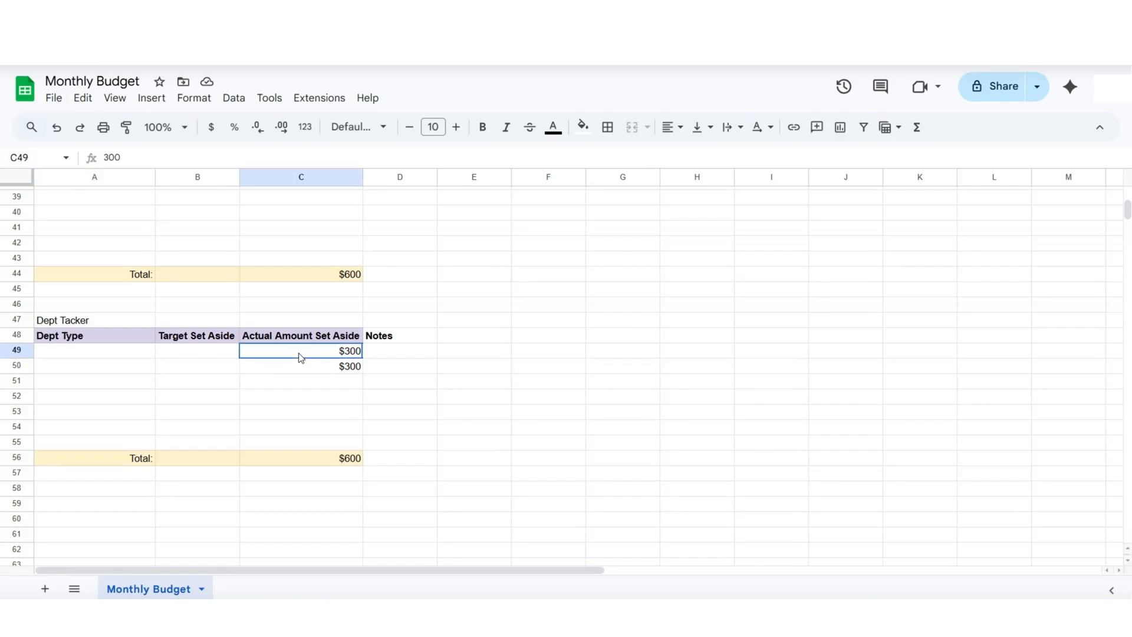
left_click(298, 366)
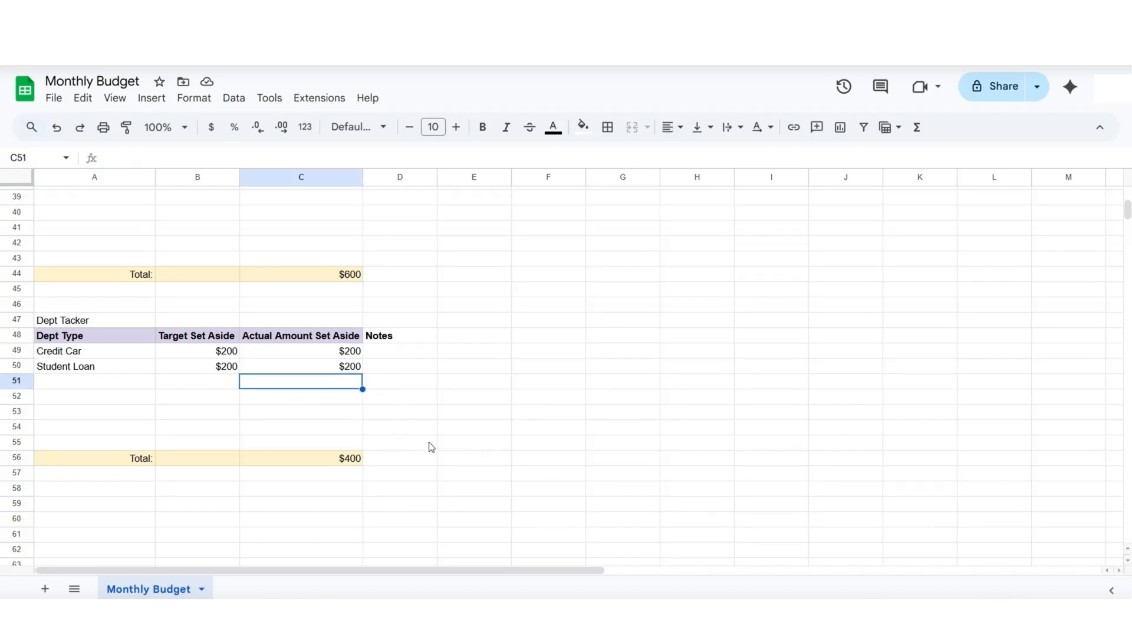
left_click(414, 447)
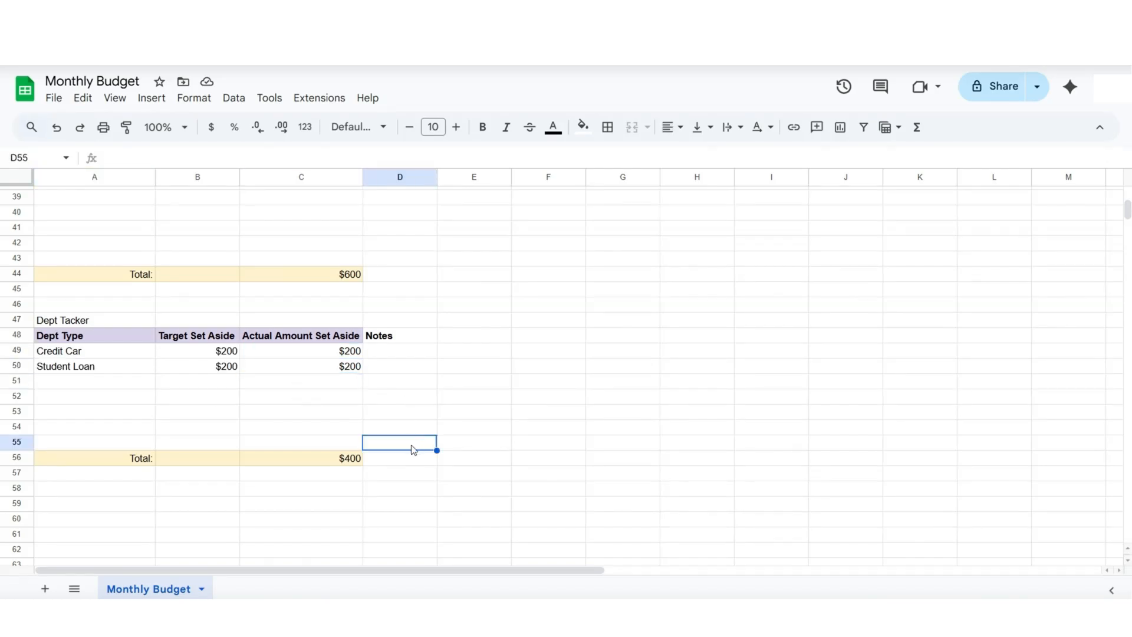
- Examine the total formulas in C56 and B9 and review all the budget tables from the Income Summary downward
left_click(324, 460)
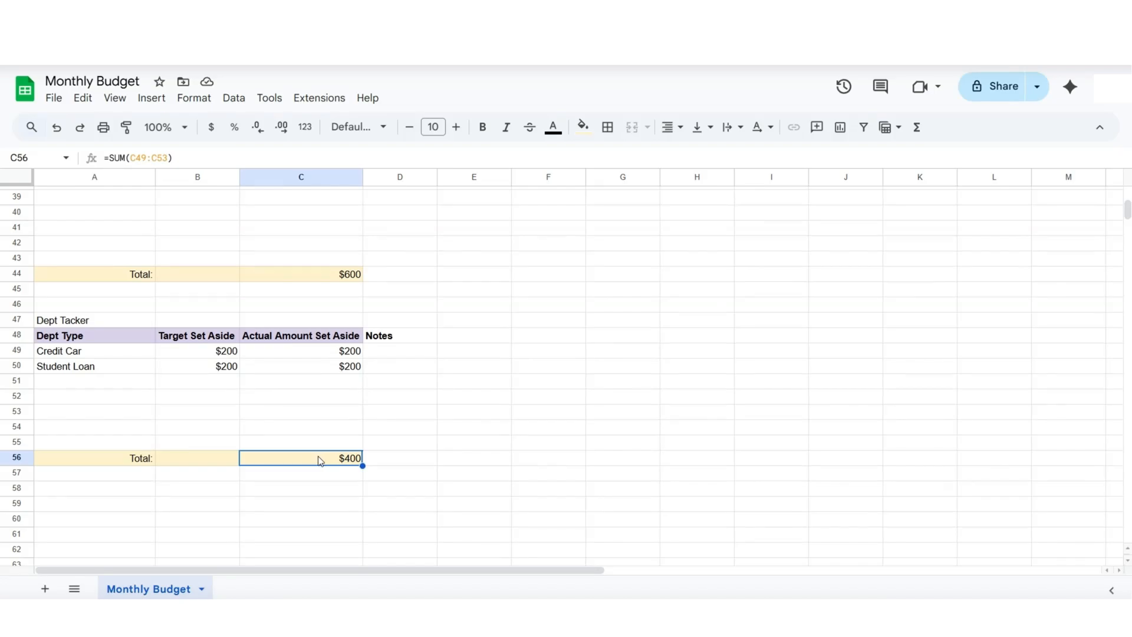
key("Right")
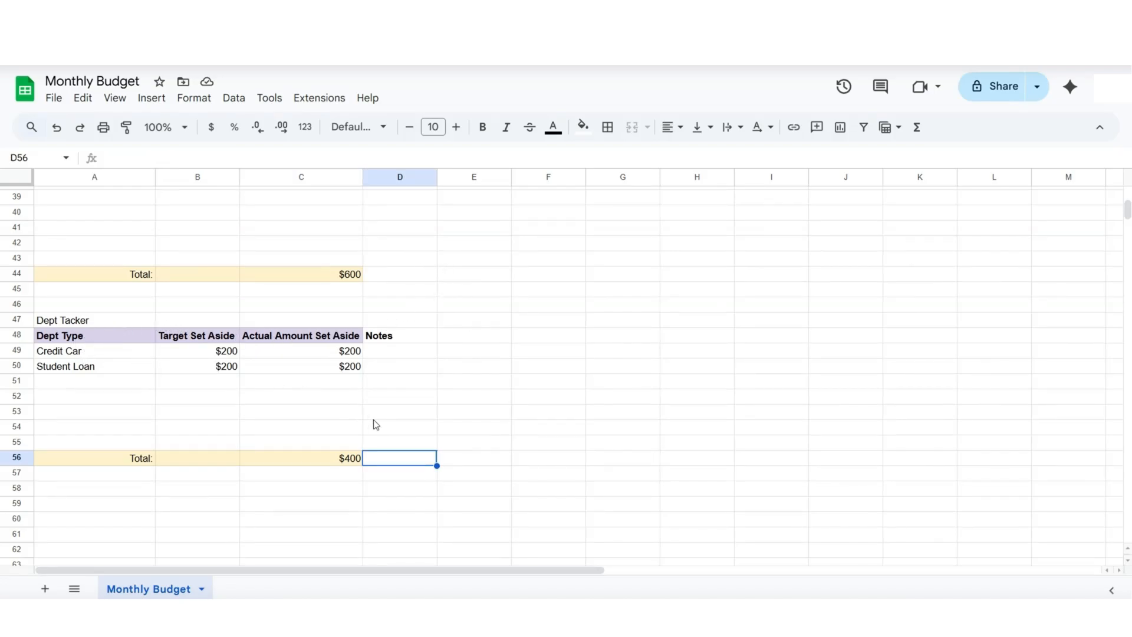
left_click(452, 473)
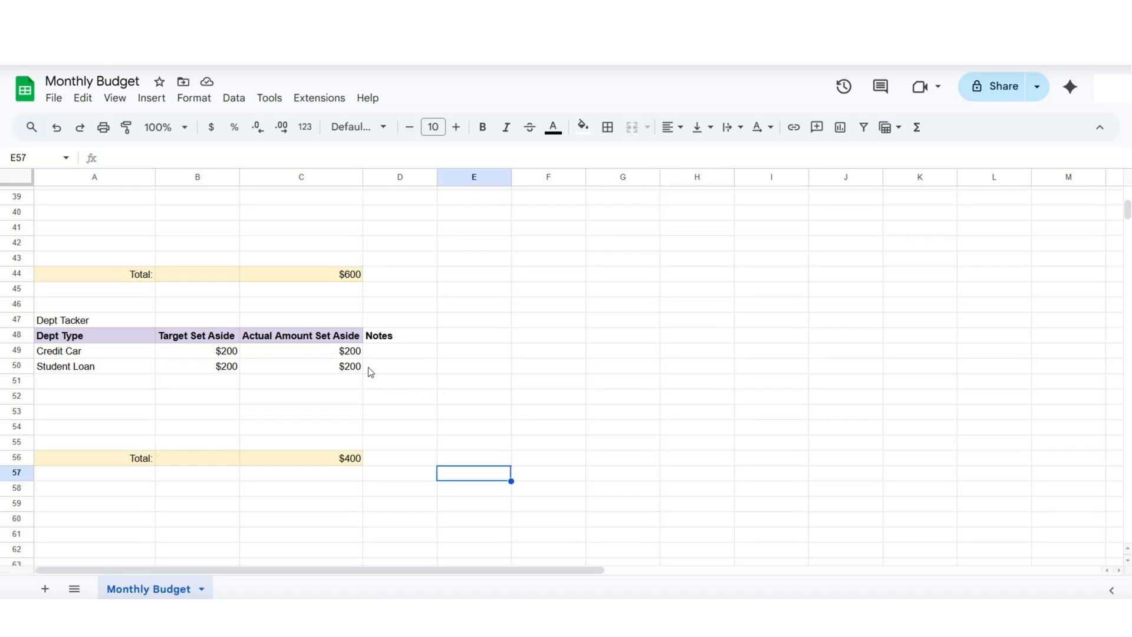
scroll(291, 381, "down", 5)
scroll(311, 414, "up", 6)
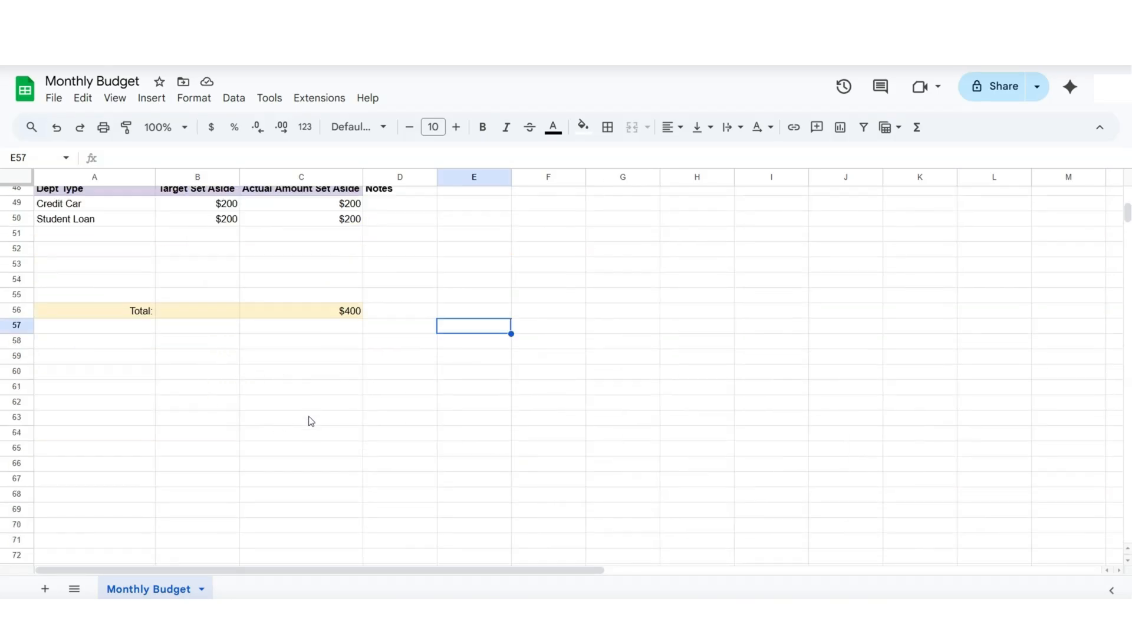
scroll(360, 363, "up", 7)
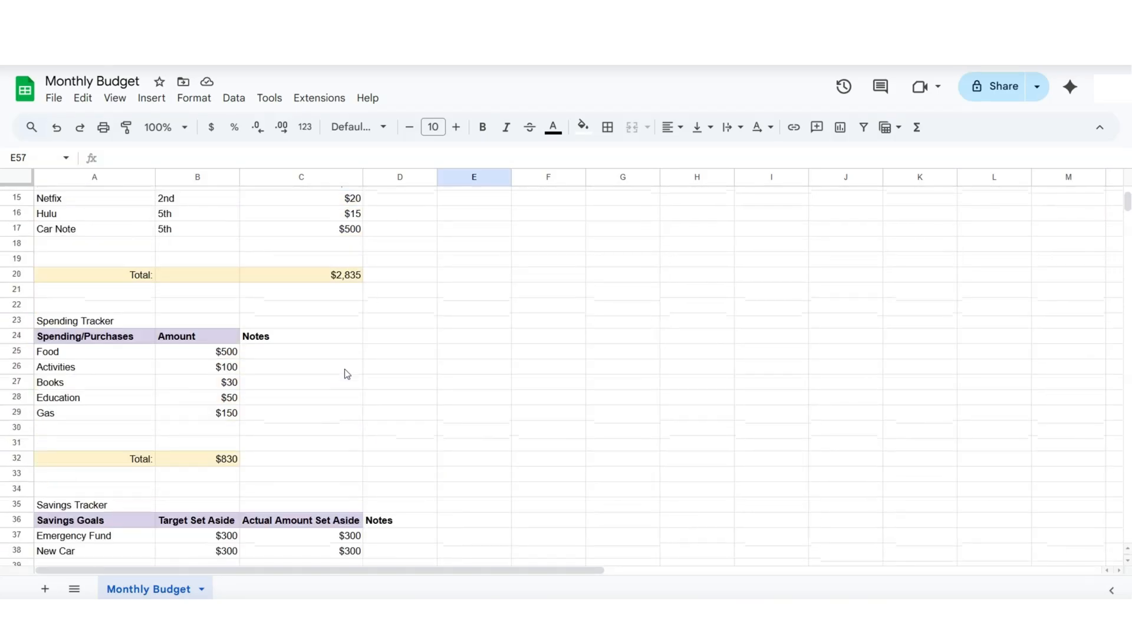
scroll(354, 283, "up", 1)
scroll(466, 345, "up", 3)
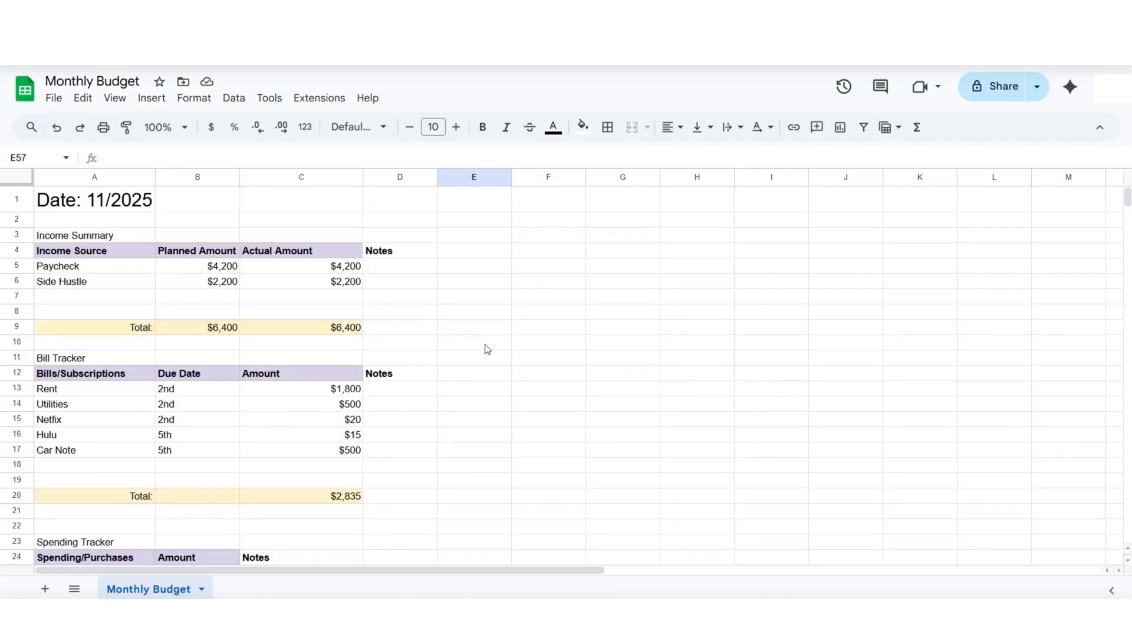
scroll(472, 345, "down", 9)
scroll(439, 336, "up", 2)
scroll(439, 336, "up", 8)
left_click(180, 255)
left_click(196, 329)
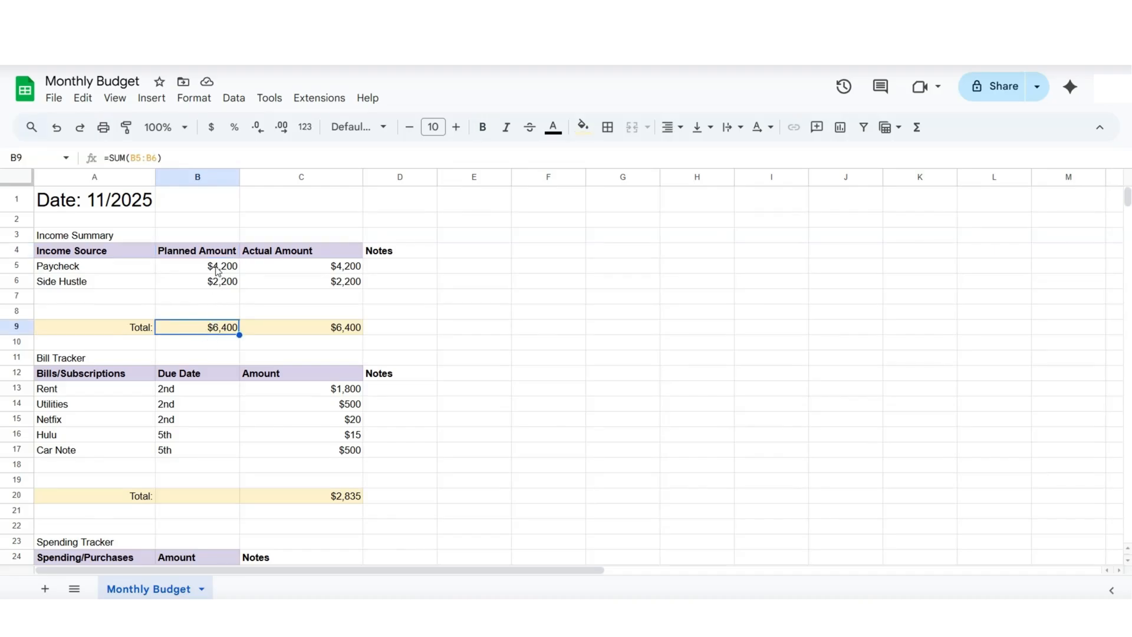
scroll(204, 298, "down", 6)
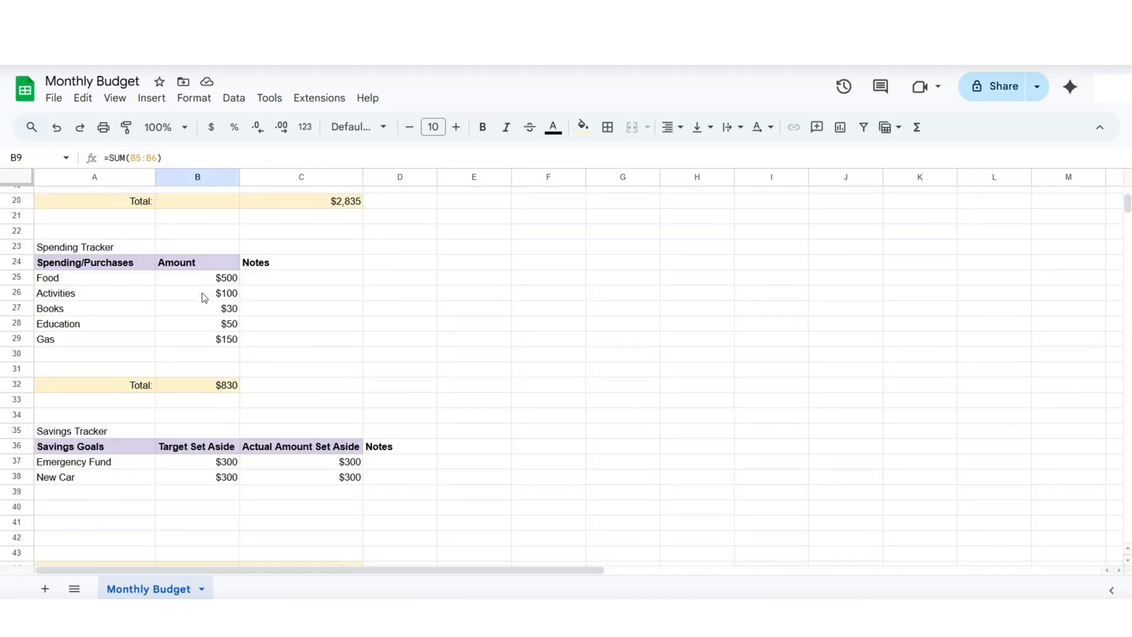
- Total the savings targets in B44 of the Savings Tracker with =SUM(B37:B43)
scroll(204, 298, "down", 2)
scroll(229, 380, "down", 3)
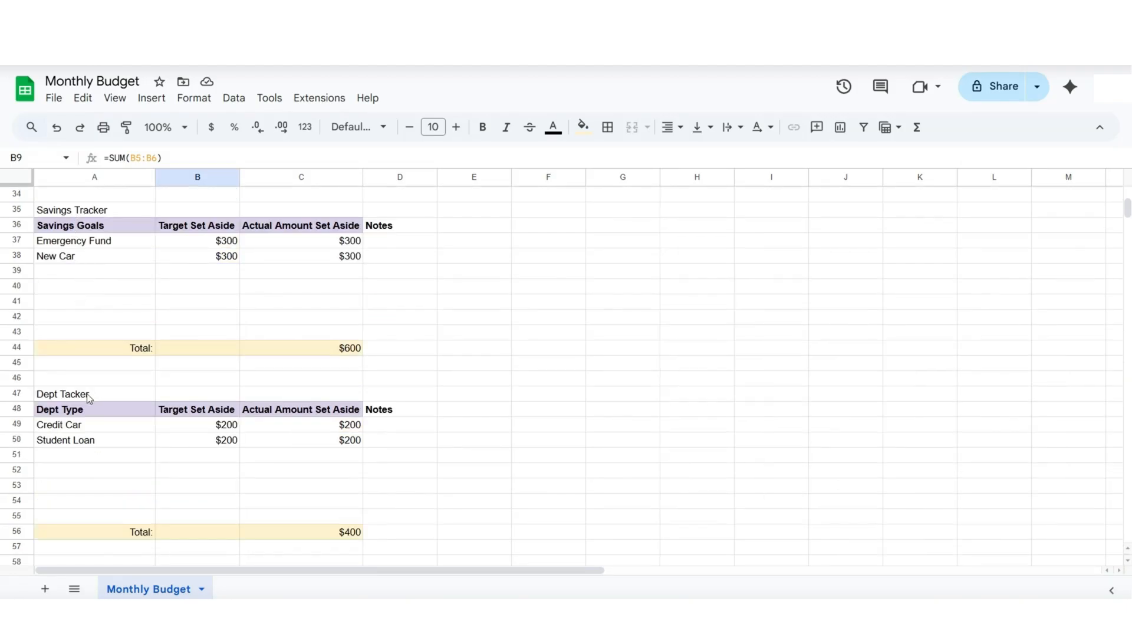
left_click(193, 230)
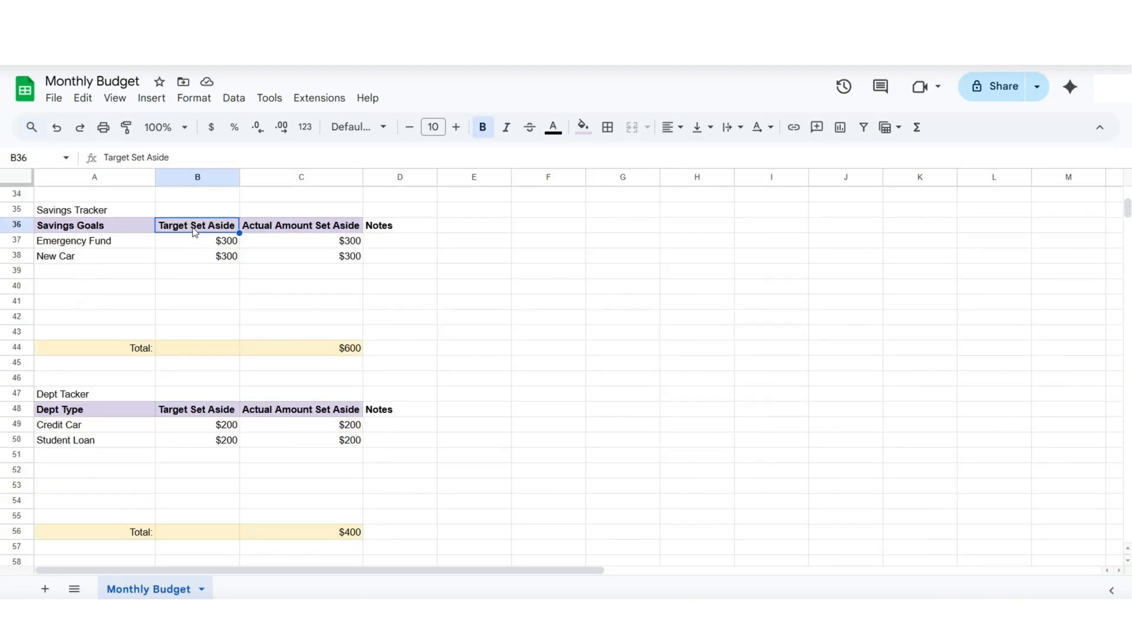
left_click(193, 414)
left_click(198, 346)
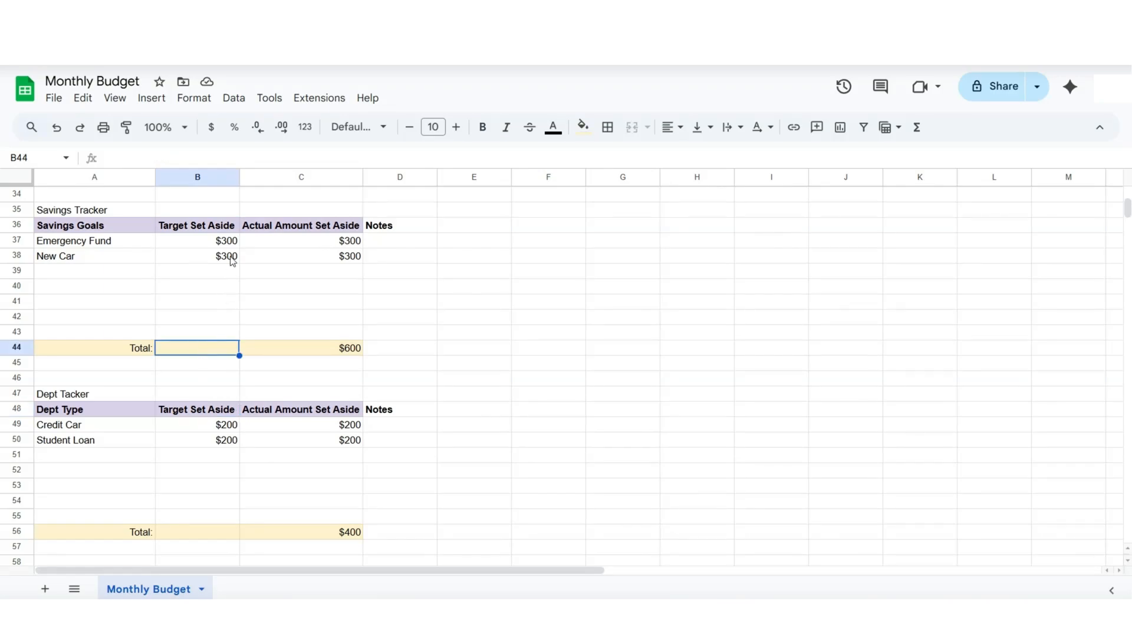
double_click(196, 348)
type("=")
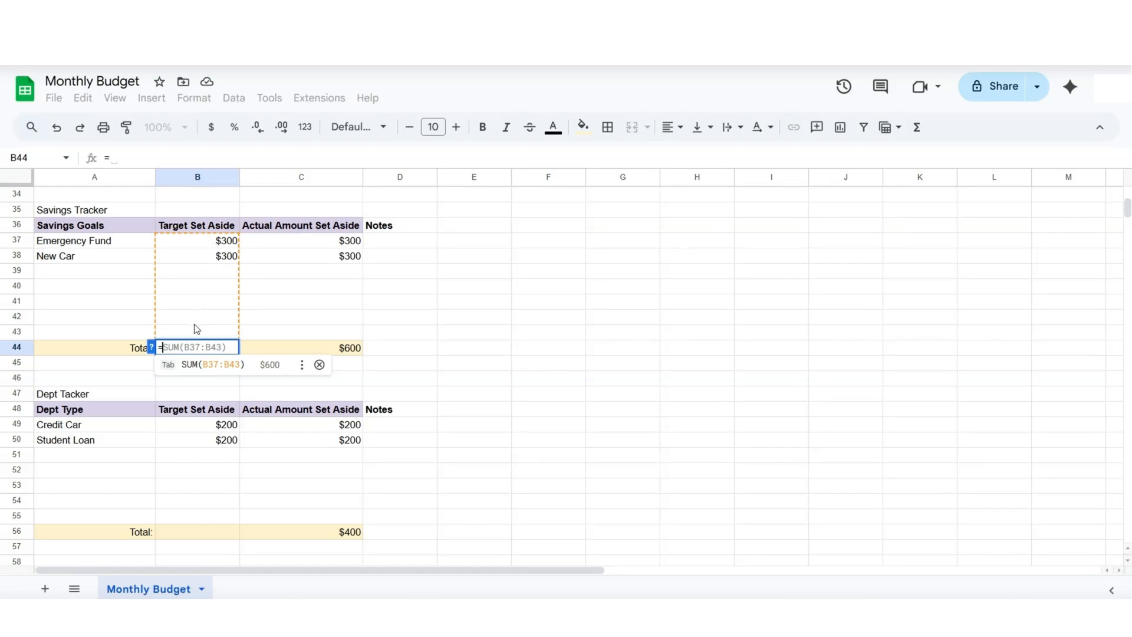
left_click(214, 365)
left_click(216, 368)
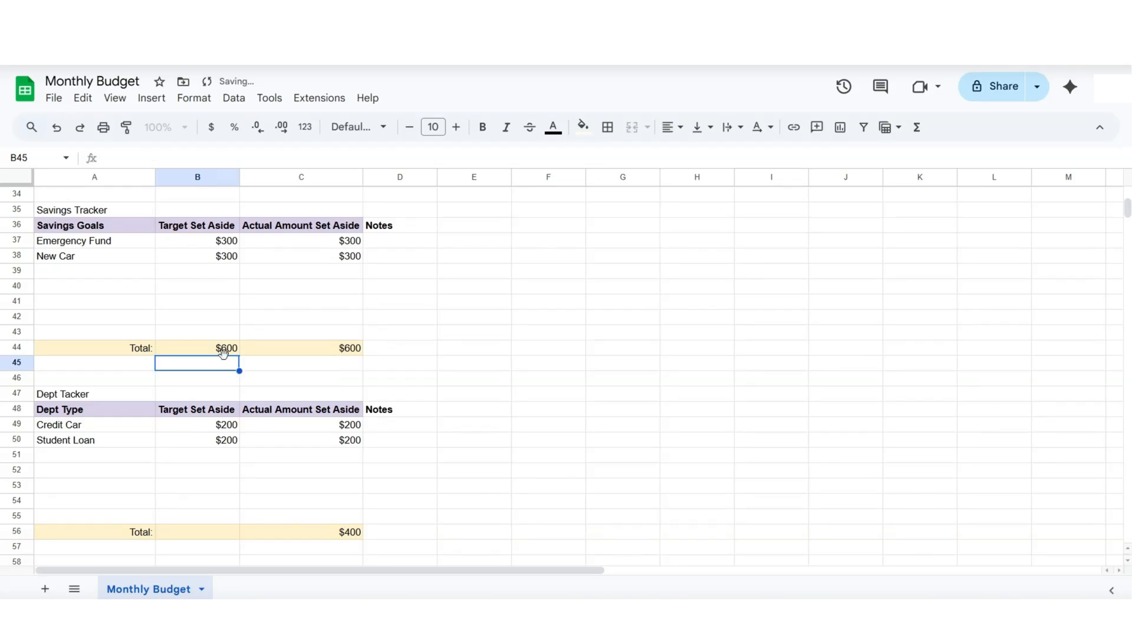
- Total the debt targets in B56 of the Dept Tacker table with =SUM(B49:B55)
scroll(190, 373, "down", 3)
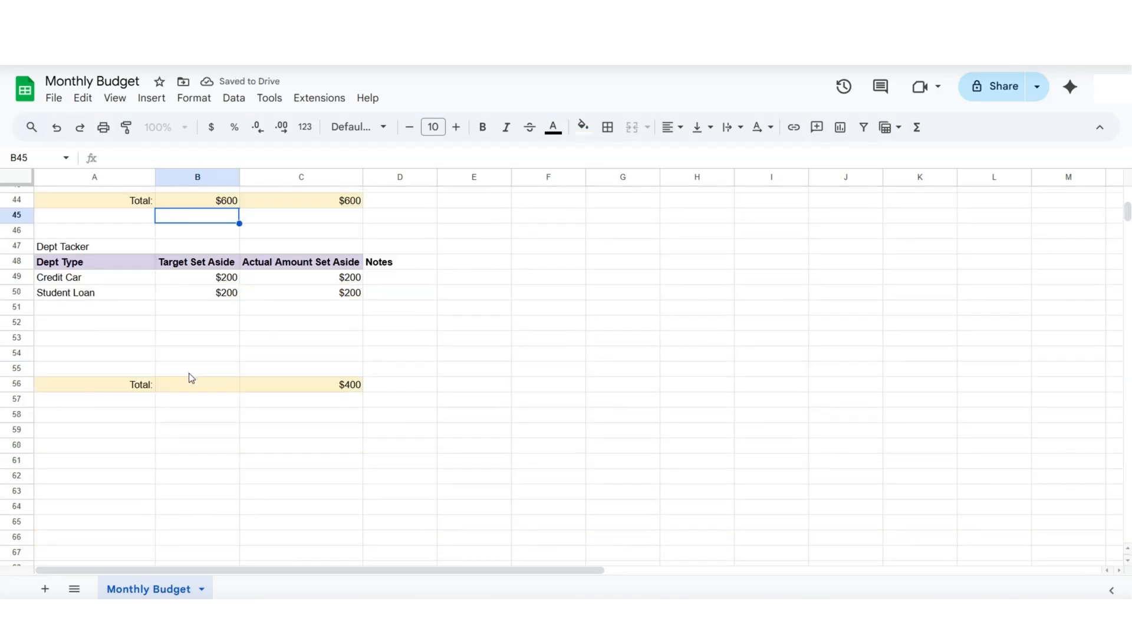
left_click(193, 382)
double_click(194, 386)
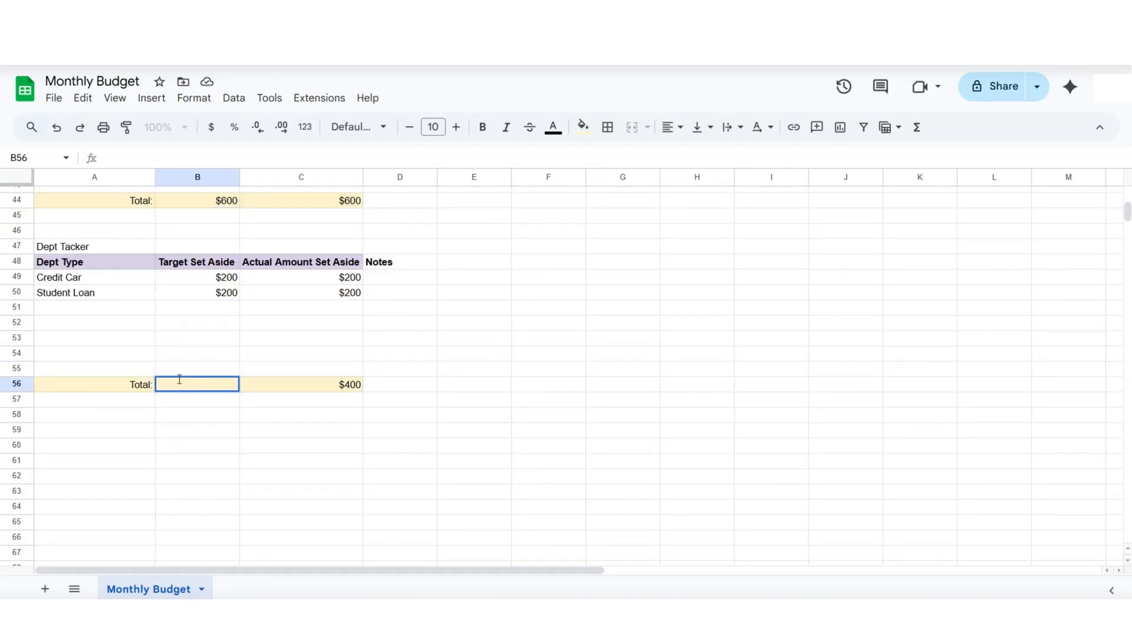
type("=")
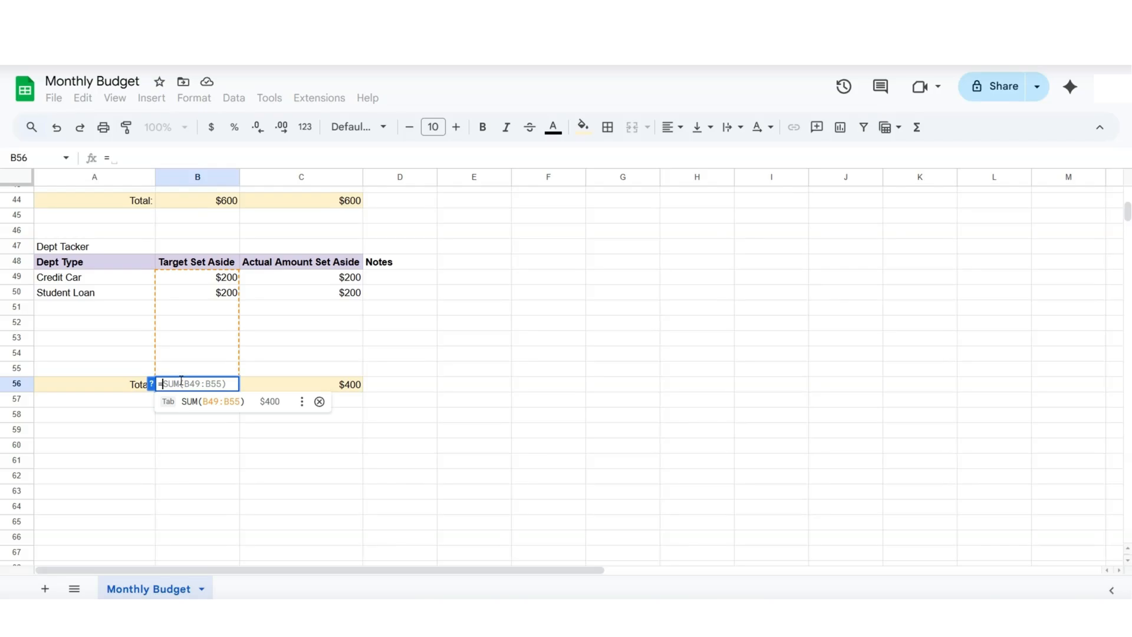
left_click(202, 403)
left_click(473, 445)
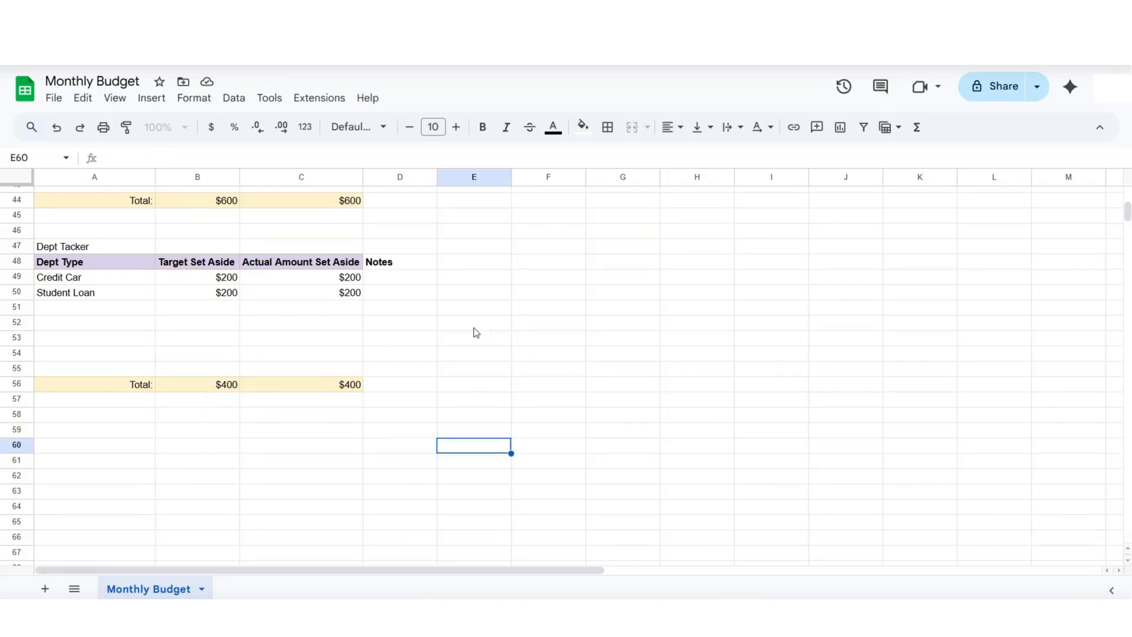
- Apply all borders to A62:B66 below the debt table to outline a summary table
scroll(188, 431, "down", 2)
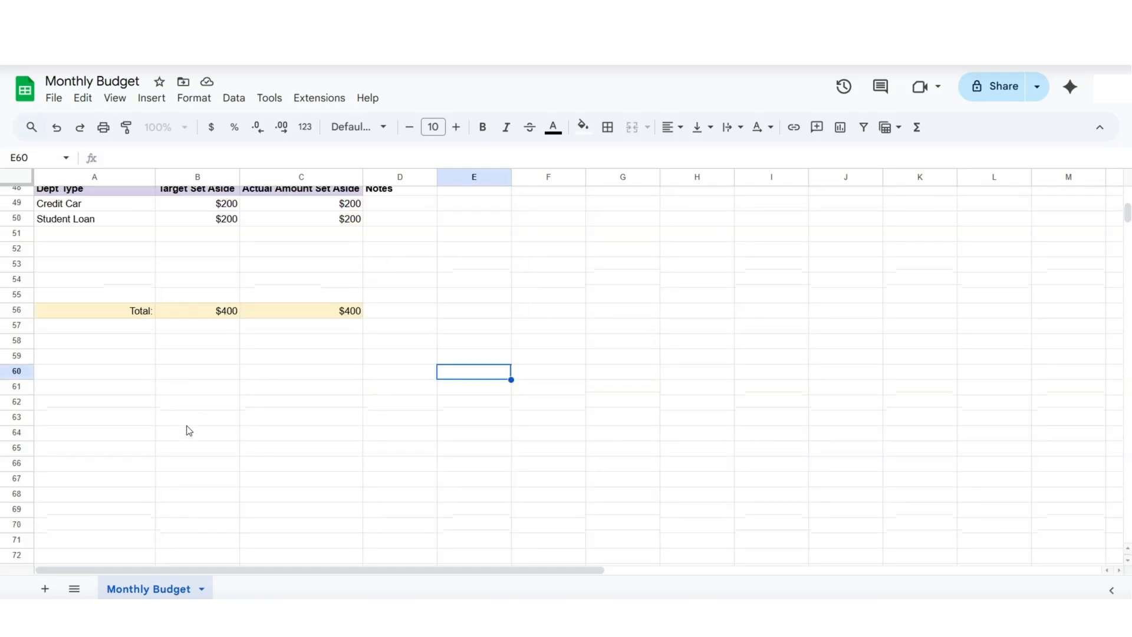
left_click(61, 406)
left_click_drag(60, 406, 206, 463)
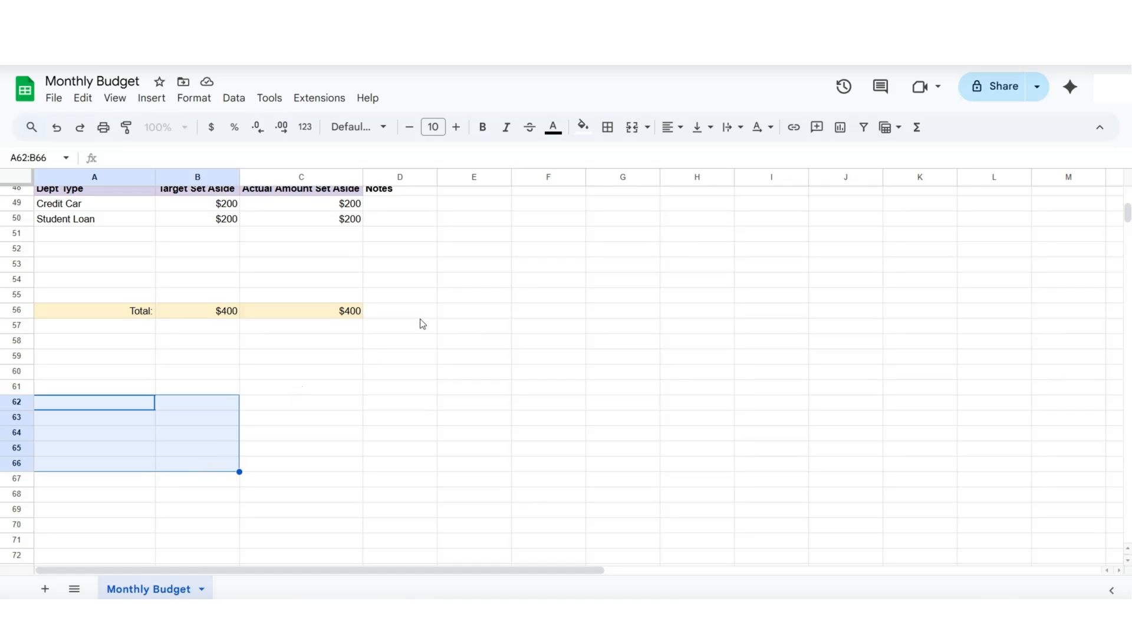
left_click(605, 133)
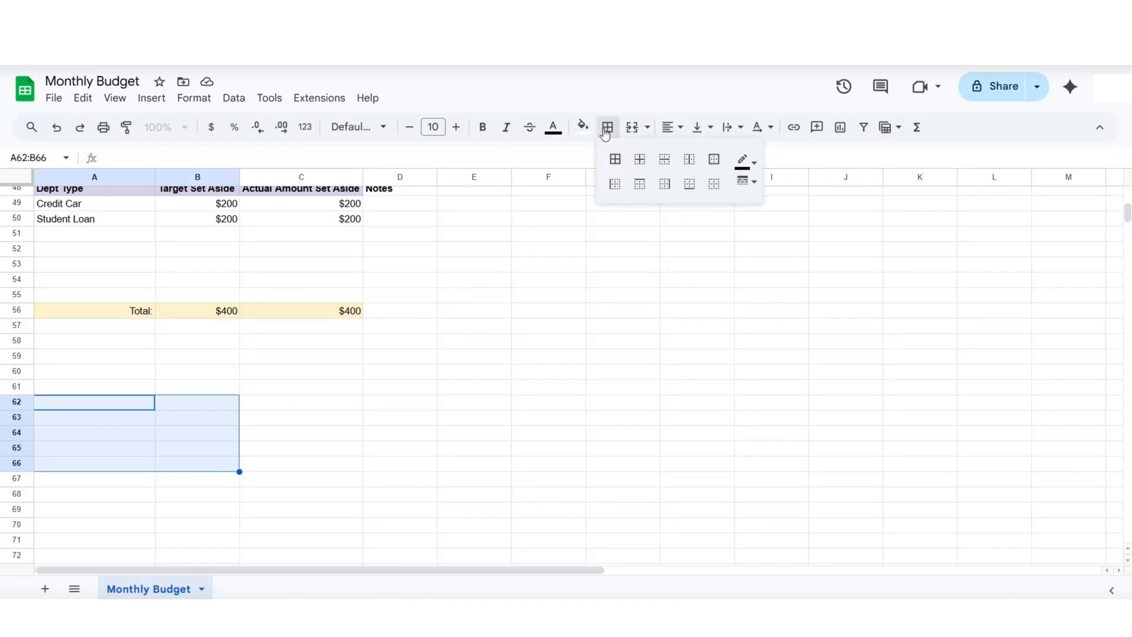
left_click(615, 159)
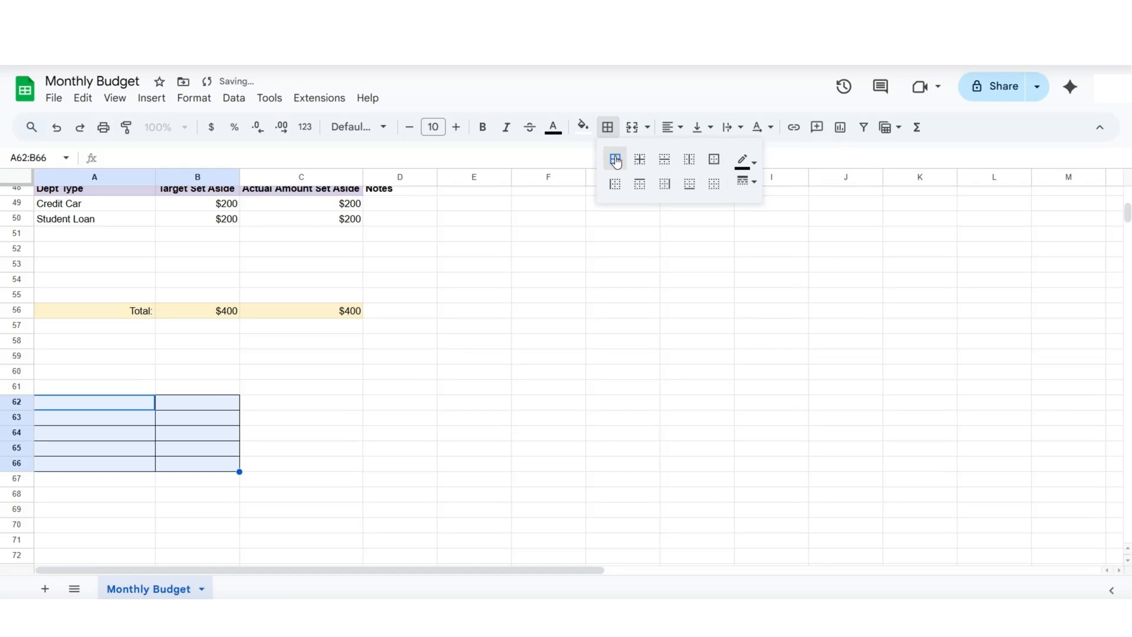
left_click(261, 465)
left_click(275, 451)
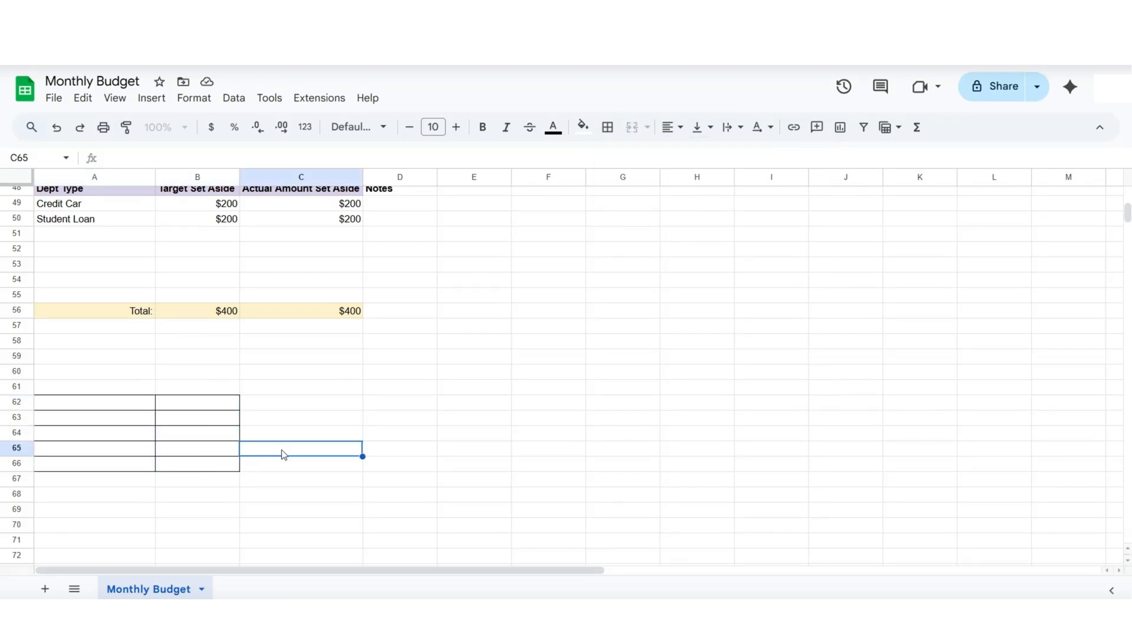
- Fill A63:B66 of the bordered summary table with the custom pale purple colour #fcf1ff
left_click_drag(105, 415, 215, 465)
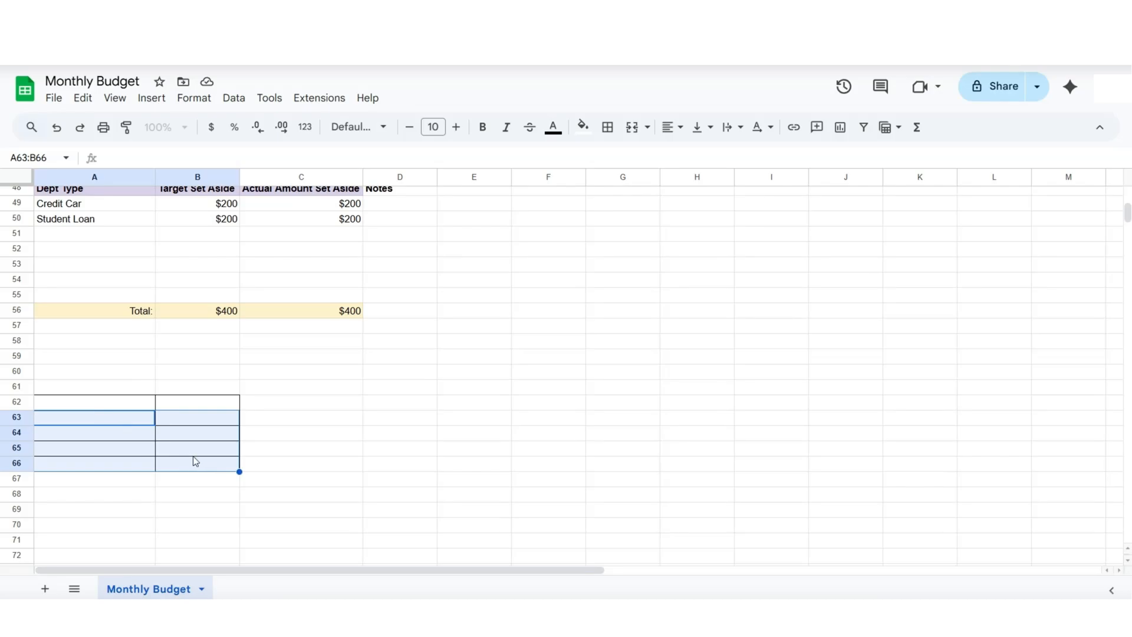
left_click(582, 126)
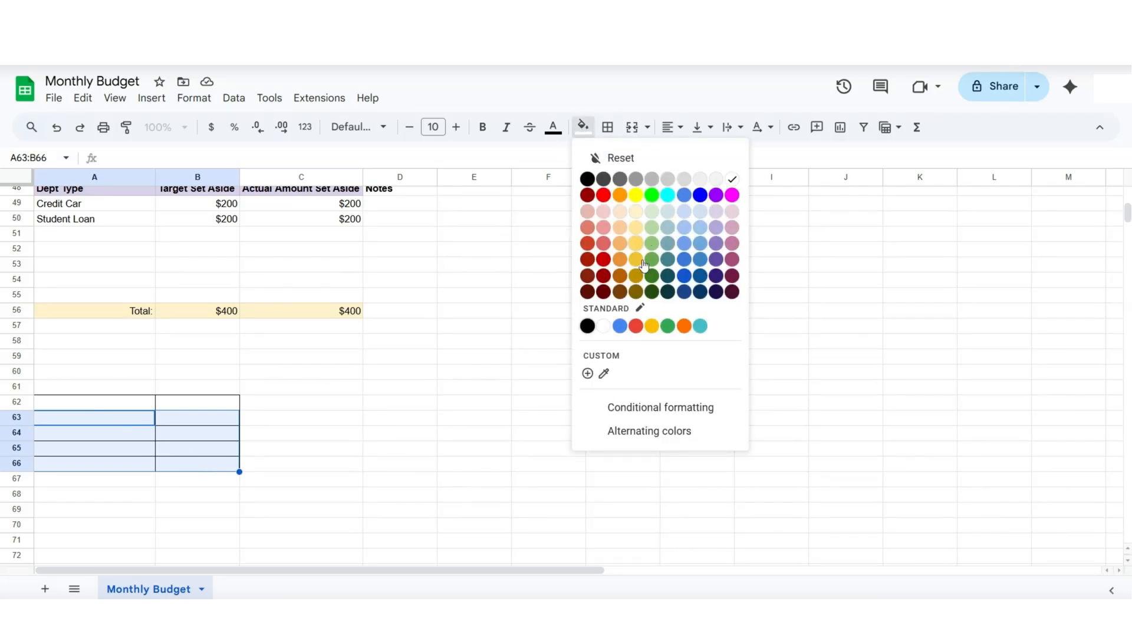
left_click(588, 374)
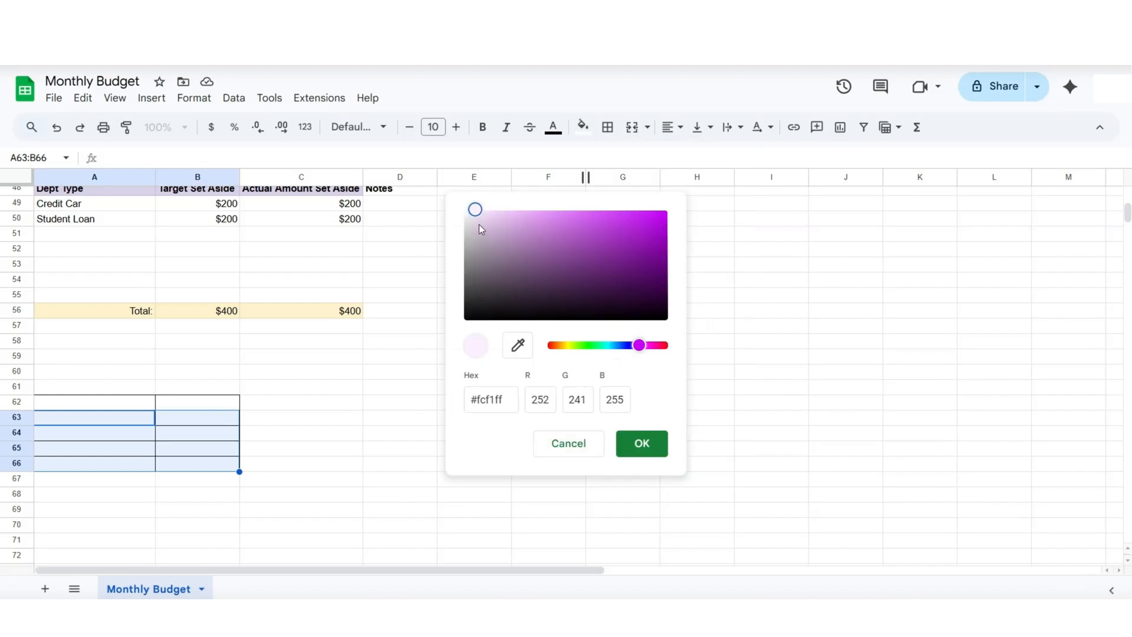
left_click(627, 444)
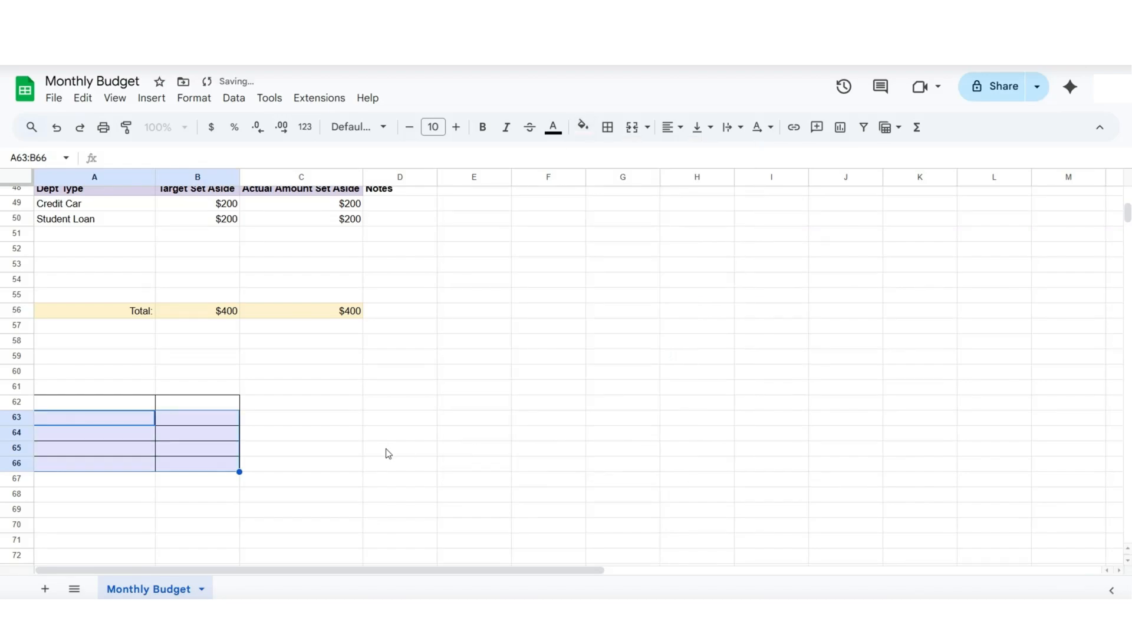
left_click(306, 466)
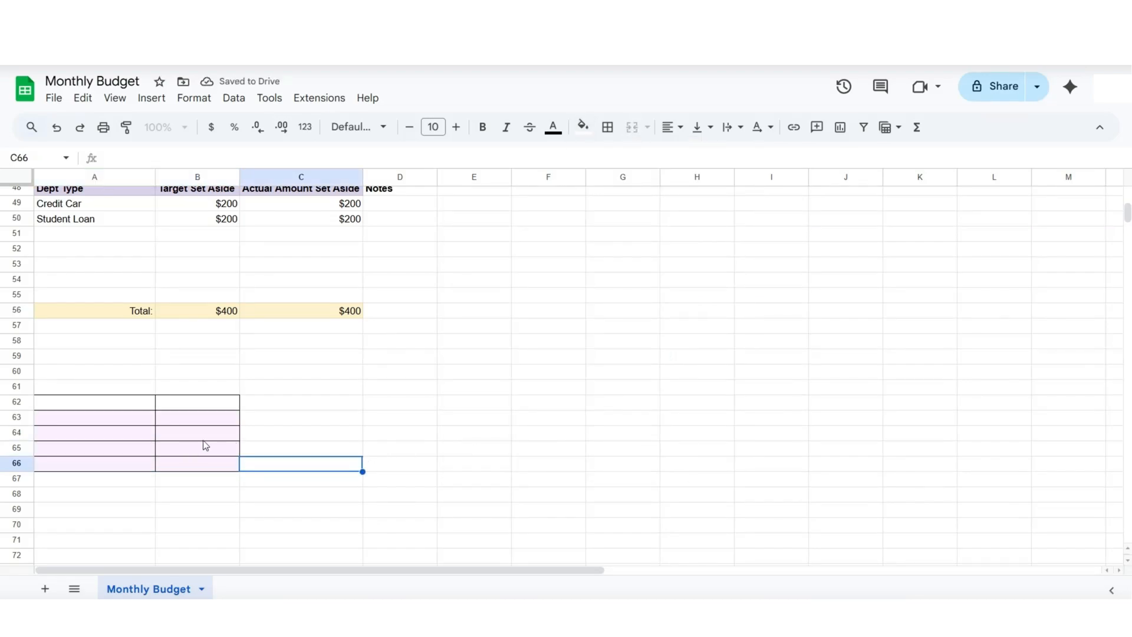
- Enter the labels "TOTALS:", "INCOMING:", "OUTGOING:", "WENT TO SAVINGS:" and "WENT TO DEPT:" in A62:A66
left_click(105, 404)
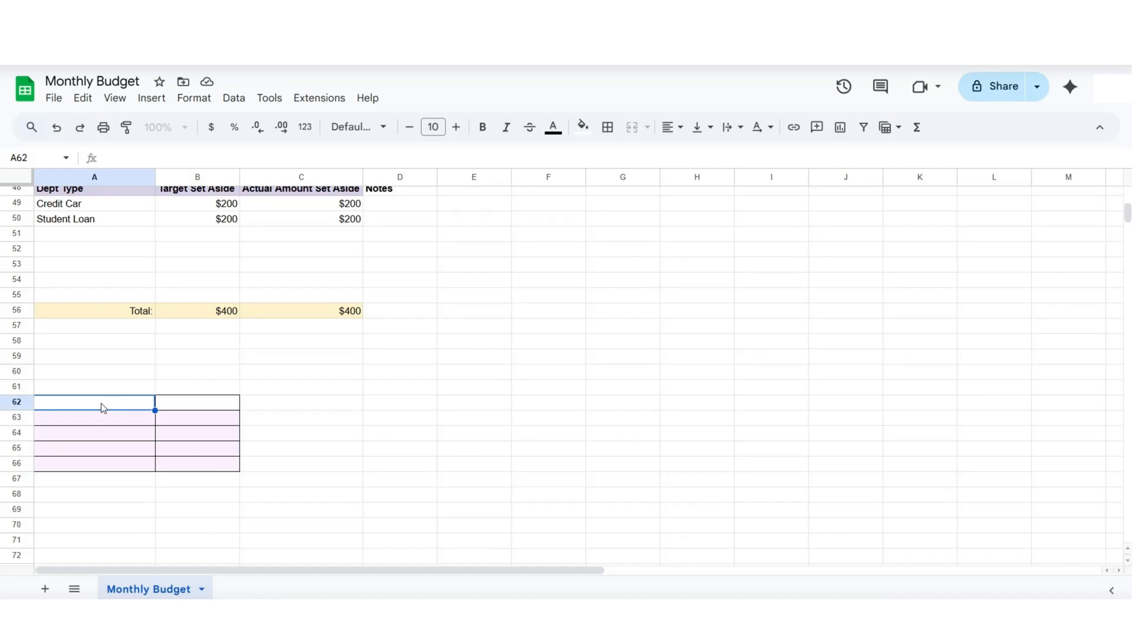
double_click(102, 403)
type("TOTALS:")
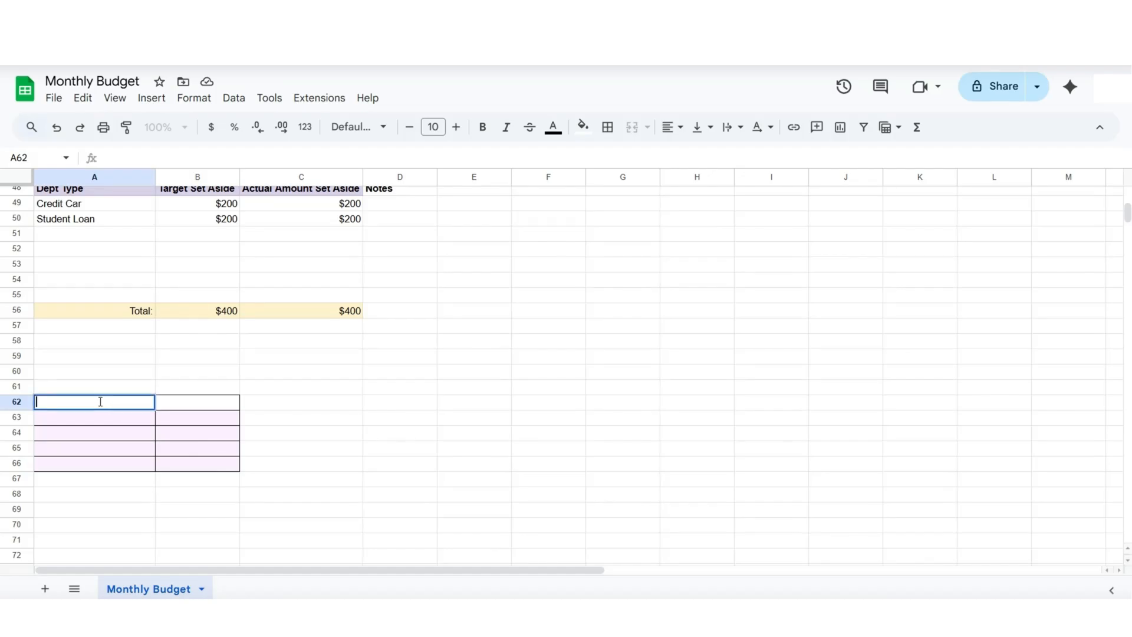
key("Return")
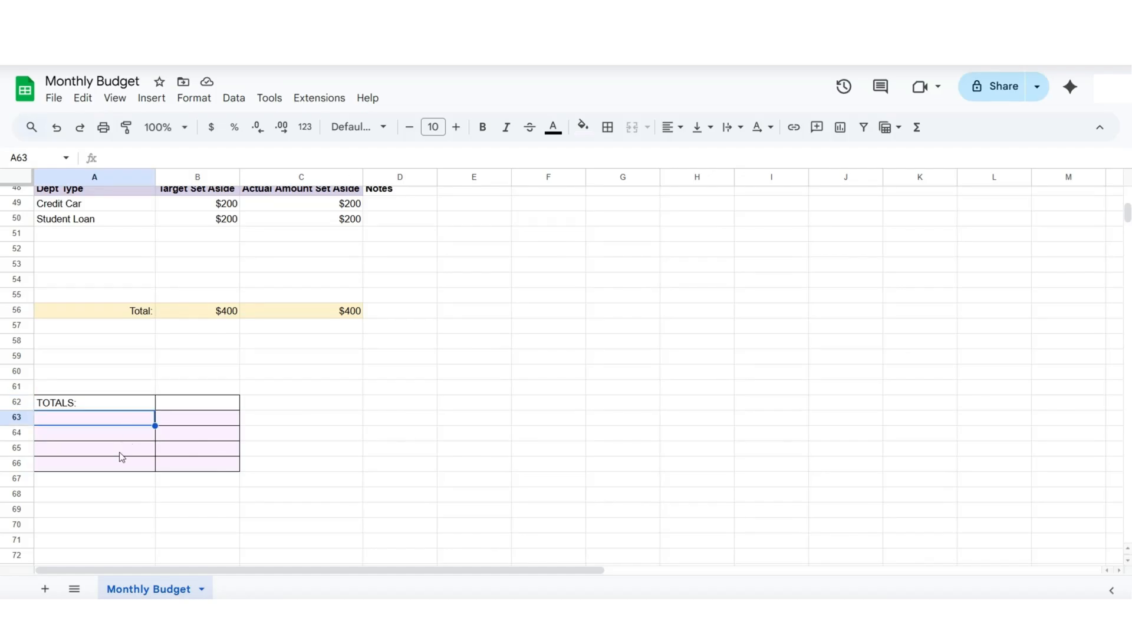
double_click(80, 418)
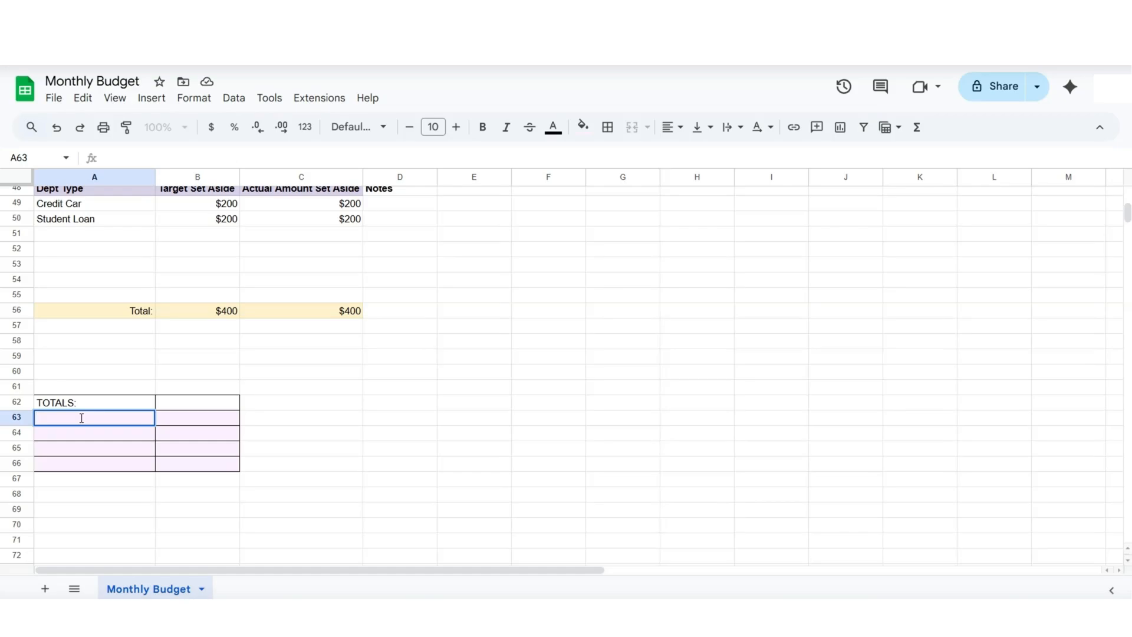
type("INCOMING:")
key("Return")
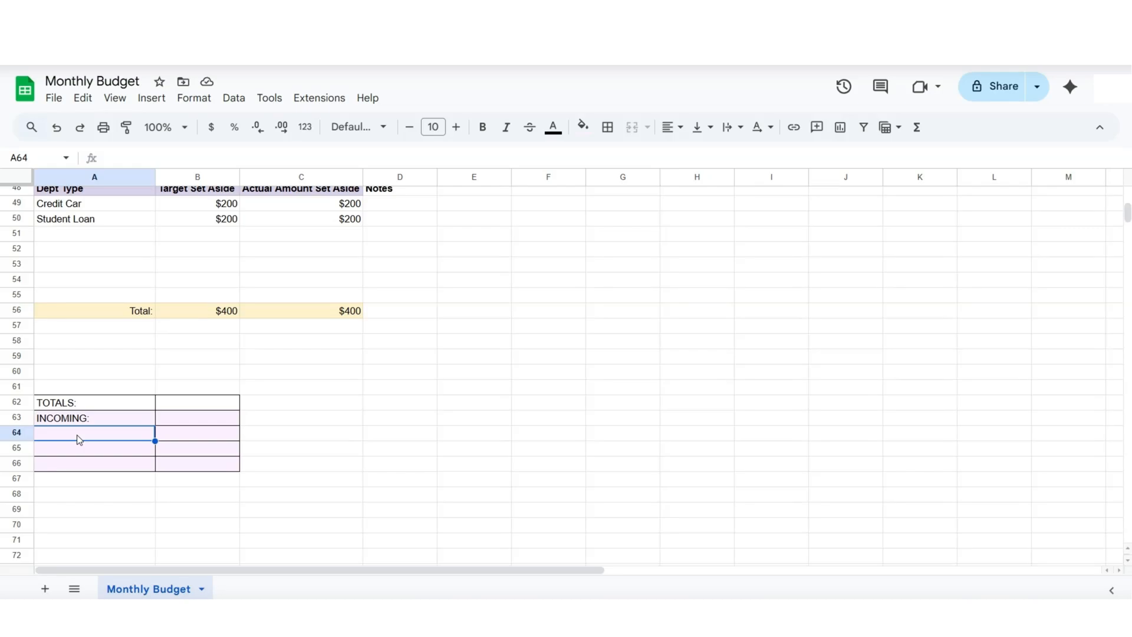
type("OUTGOING:")
key("Return")
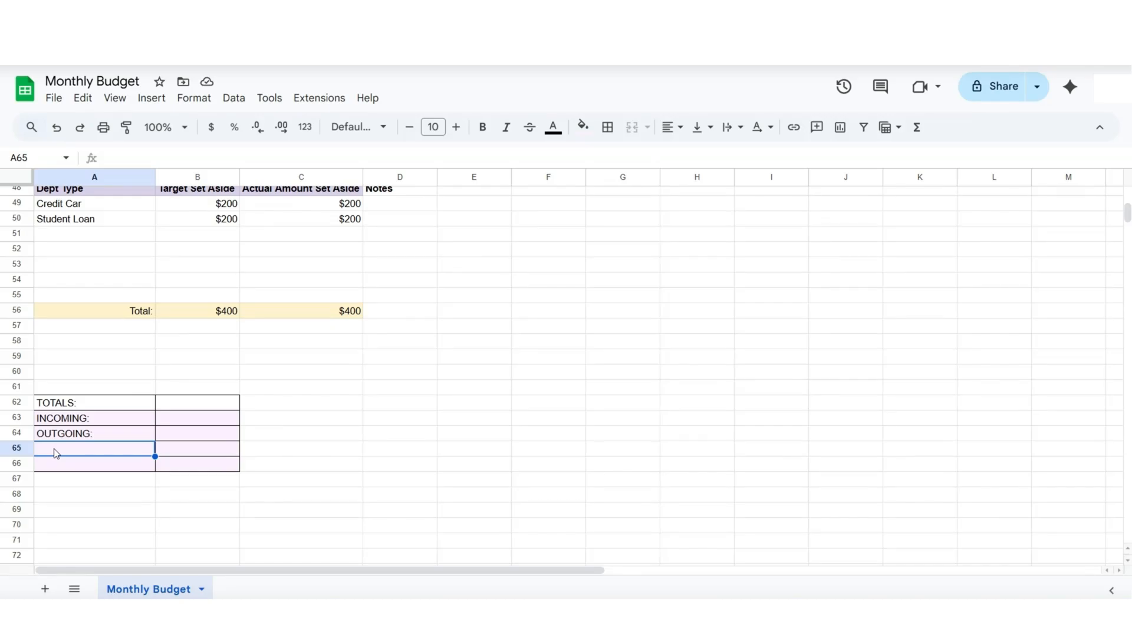
type("WENT TO SAVINGS:")
key("Return")
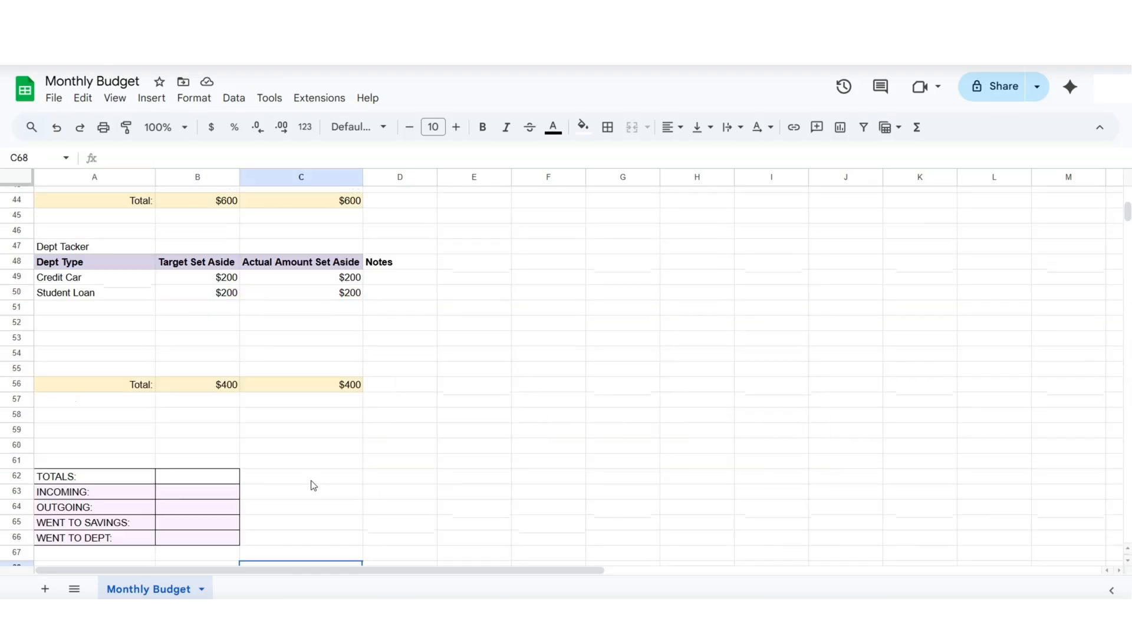
- Bring the actual income total from the Income Summary into the INCOMING row at B63 with =SUM(C9)
scroll(284, 477, "down", 1)
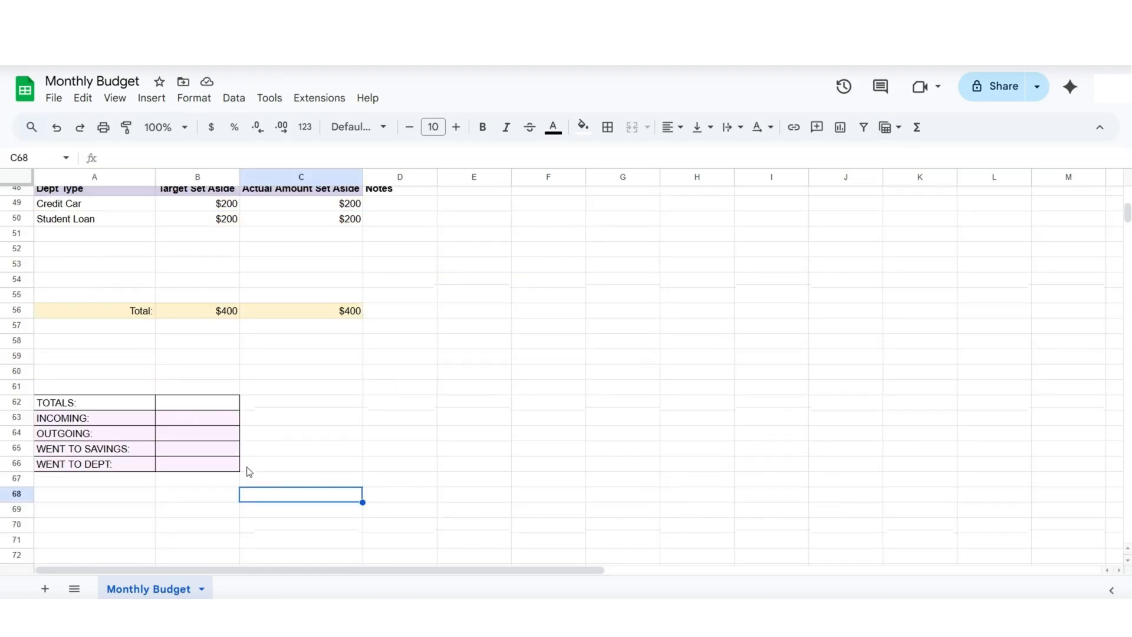
left_click(184, 420)
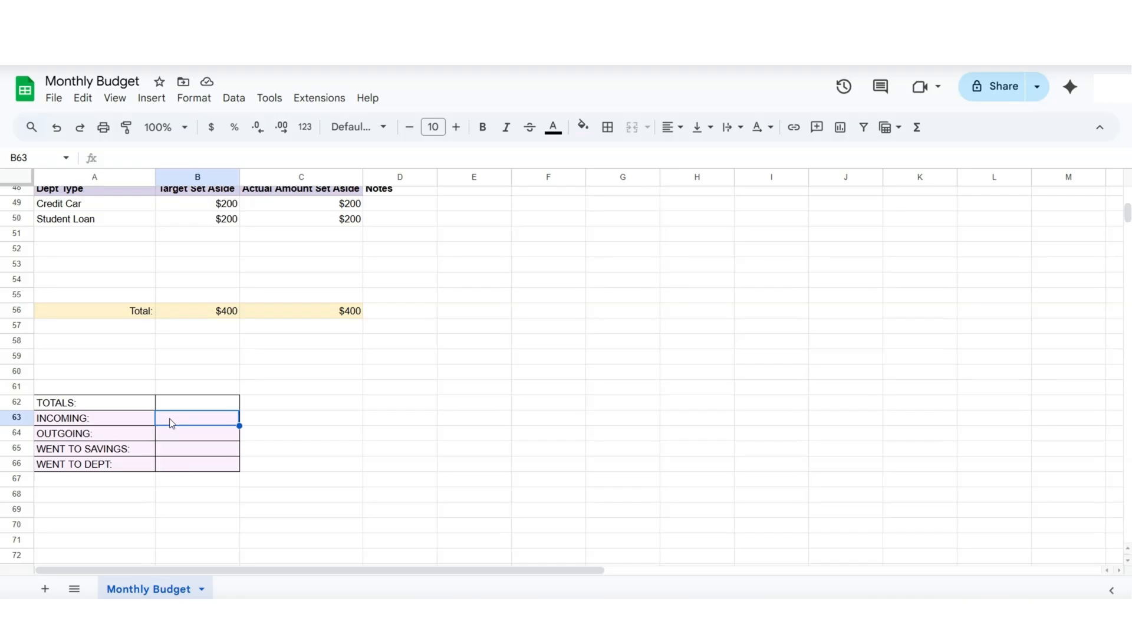
scroll(189, 424, "up", 6)
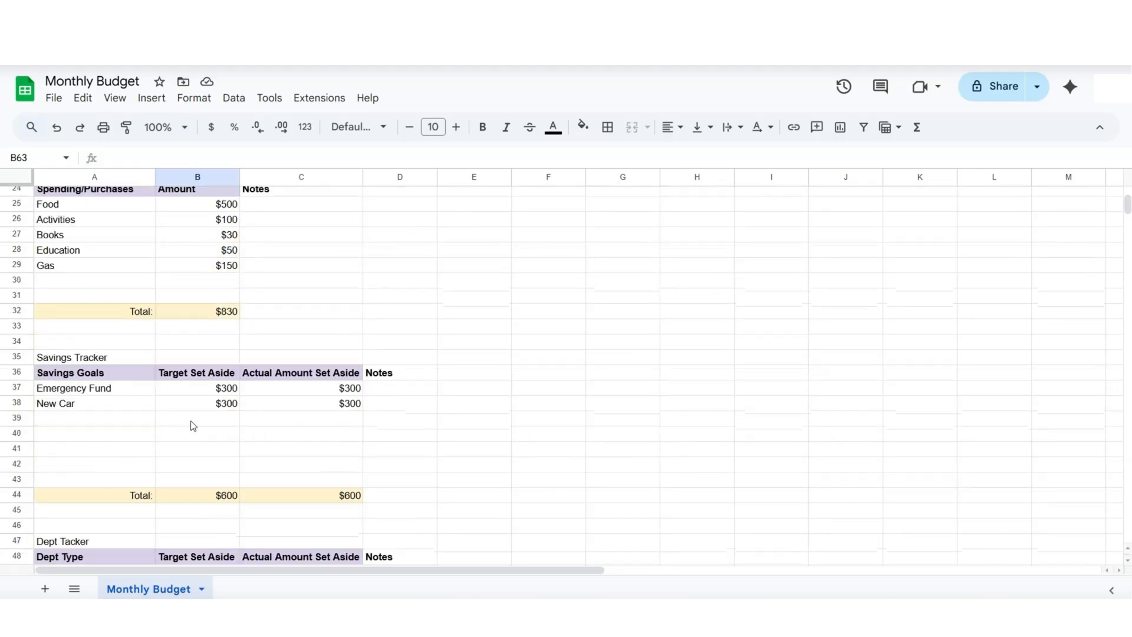
scroll(230, 319, "down", 6)
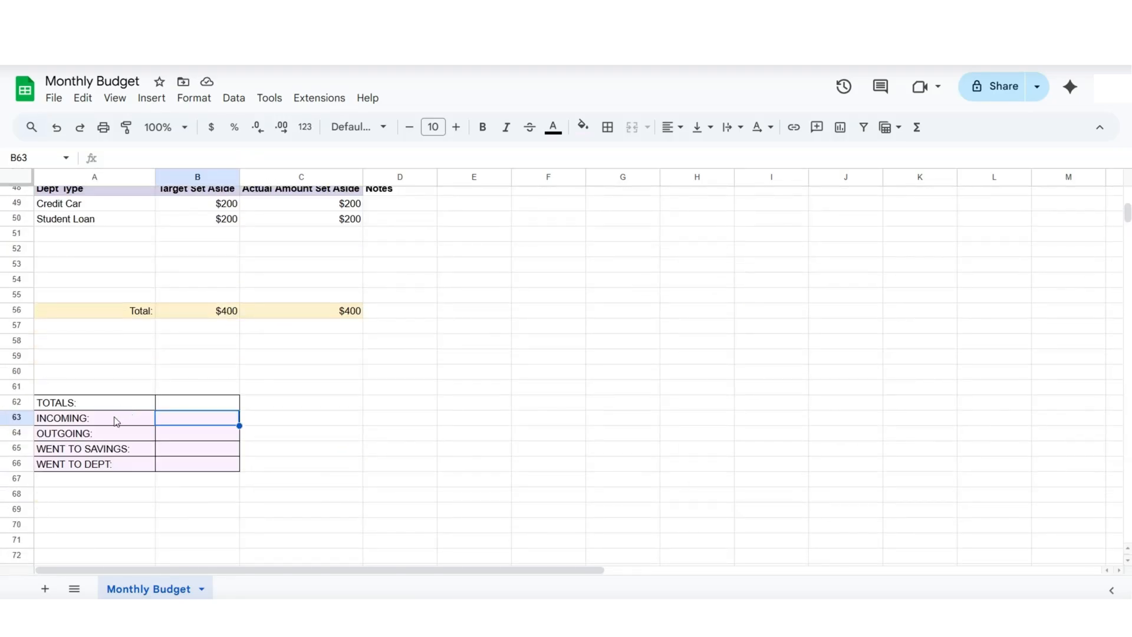
scroll(289, 437, "up", 10)
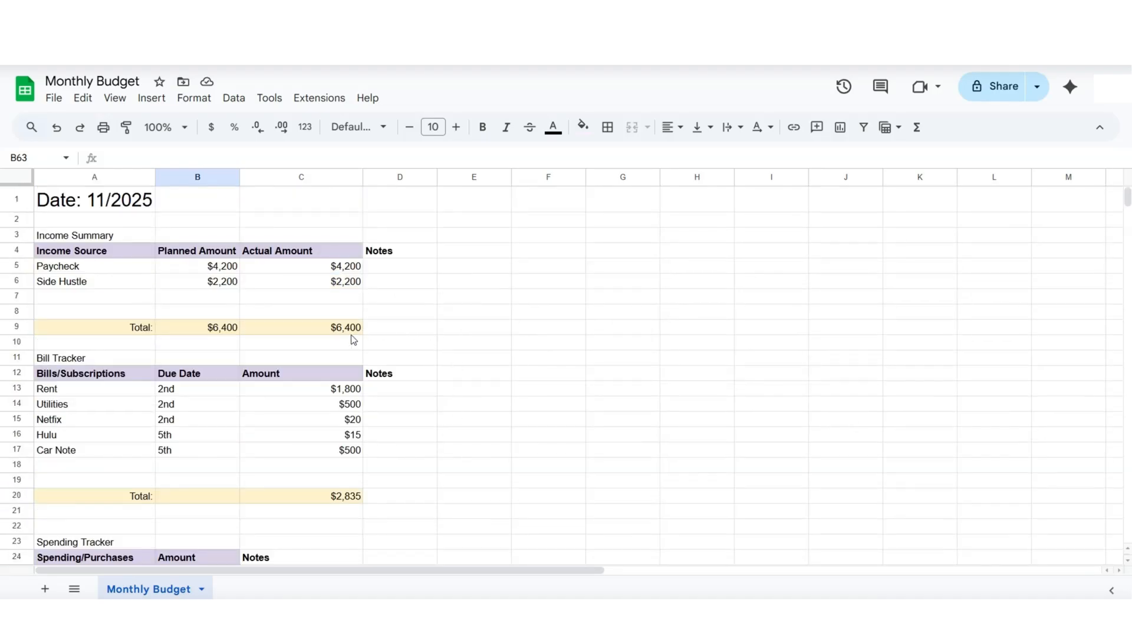
left_click(324, 329)
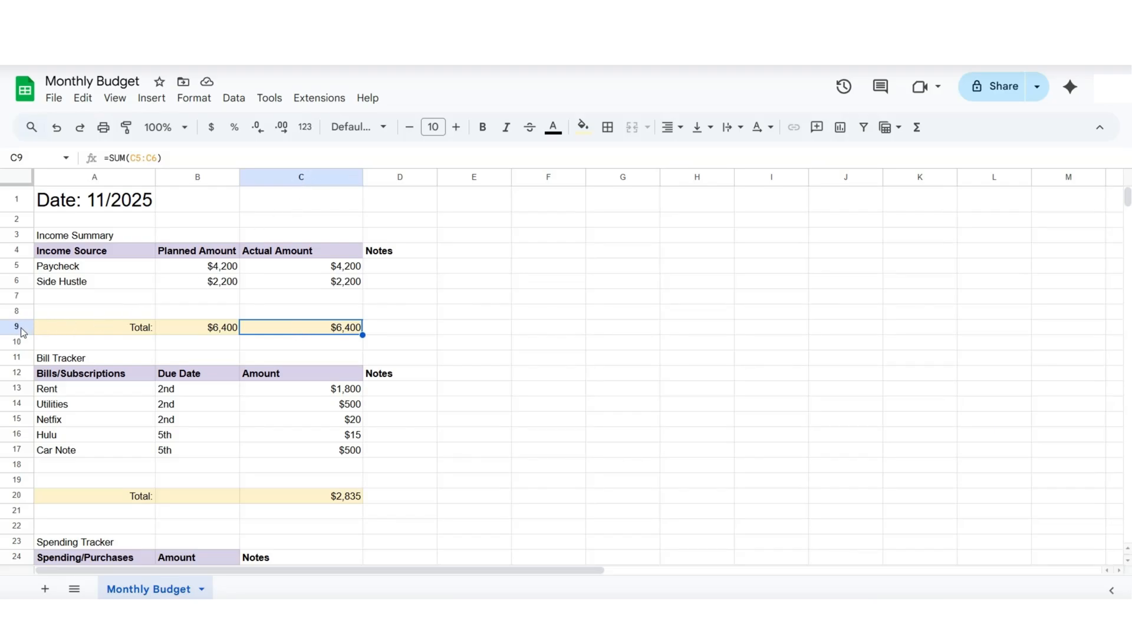
scroll(92, 416, "down", 15)
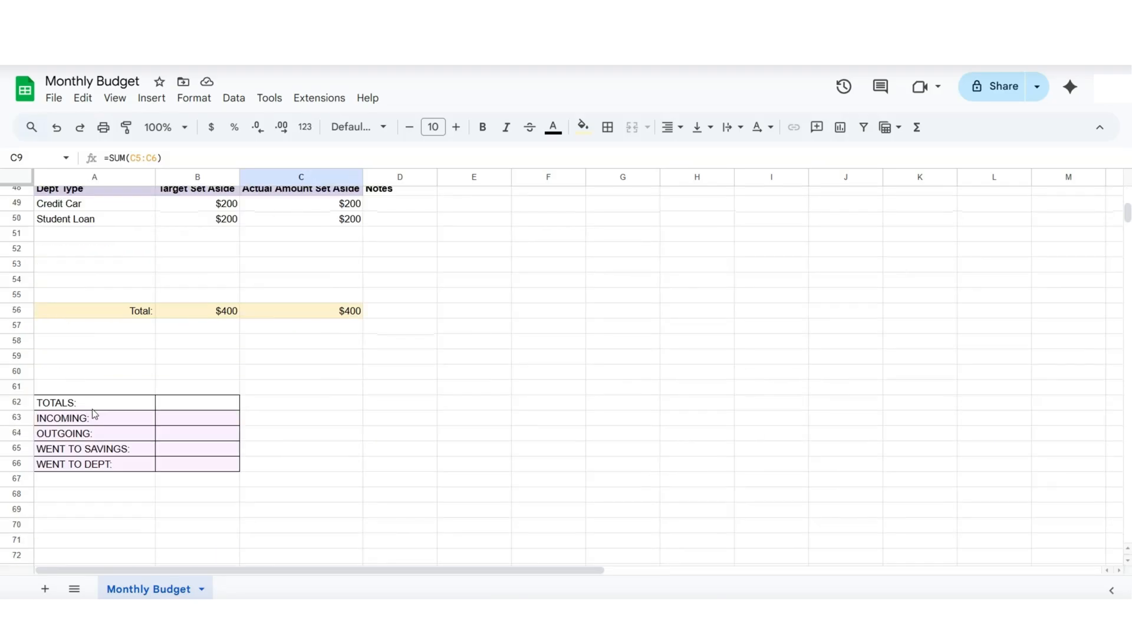
left_click(187, 424)
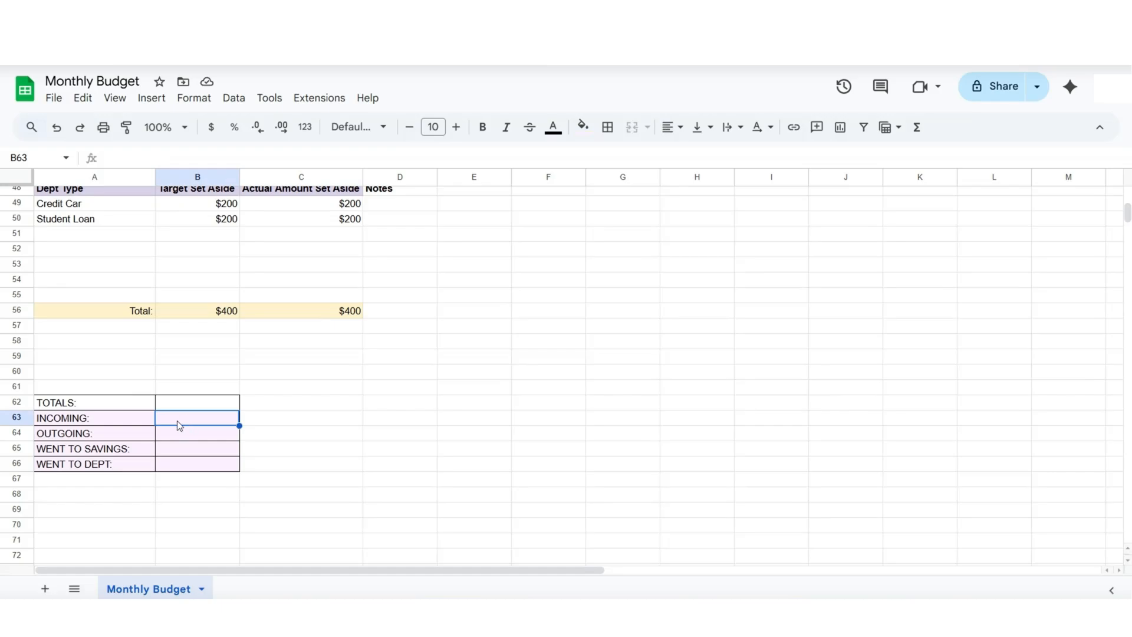
double_click(173, 419)
type("=SUM")
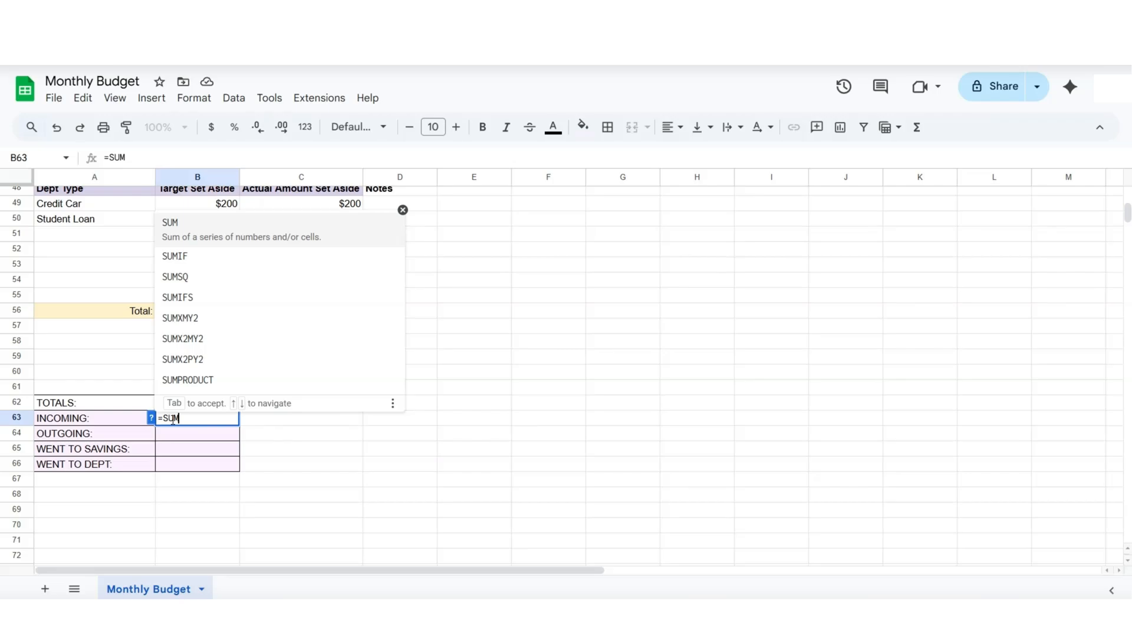
type("(")
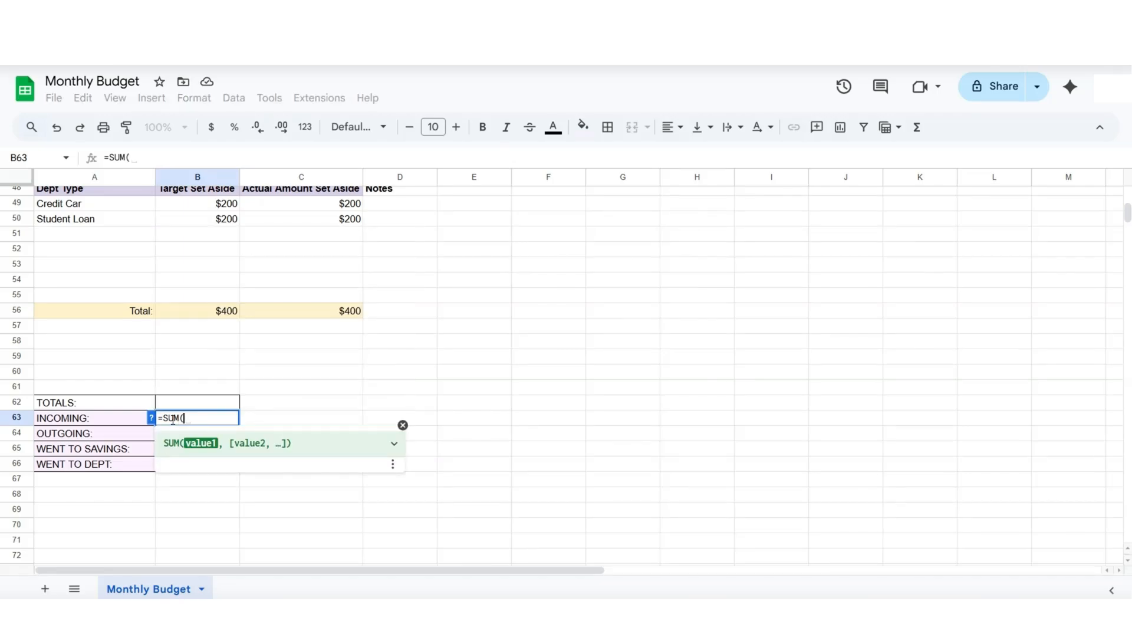
type("C9")
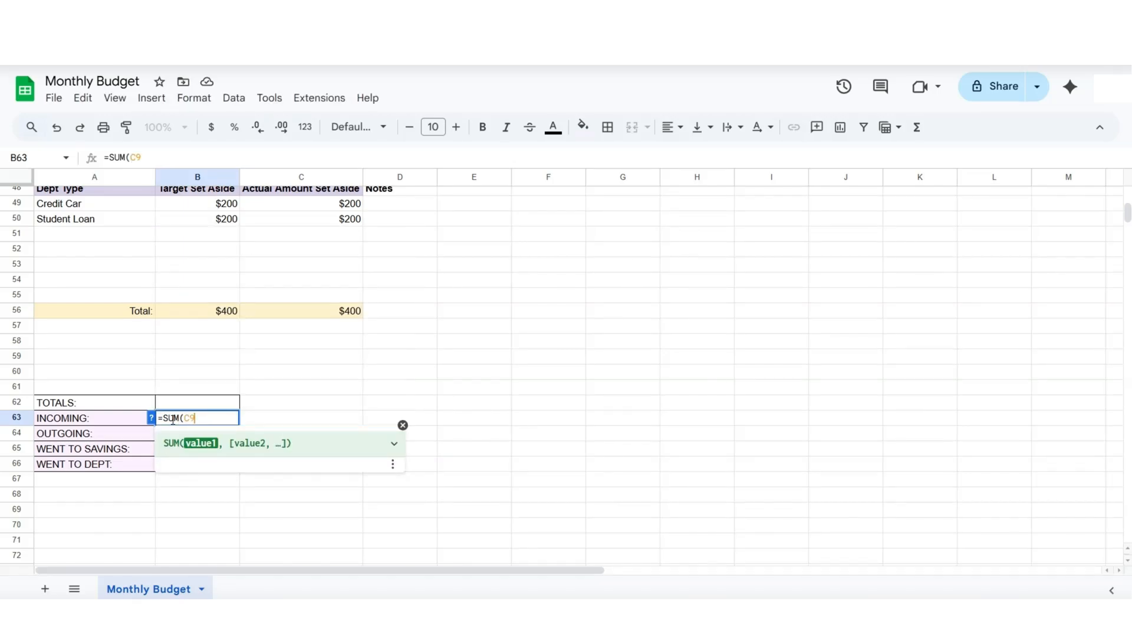
type(")")
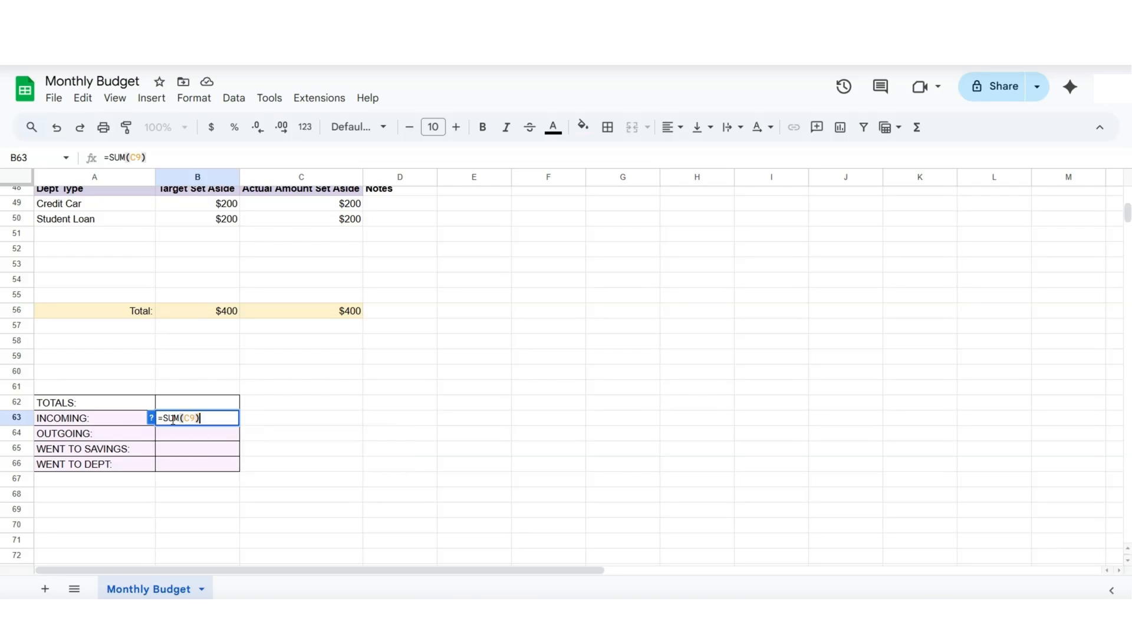
key("Return")
left_click(266, 449)
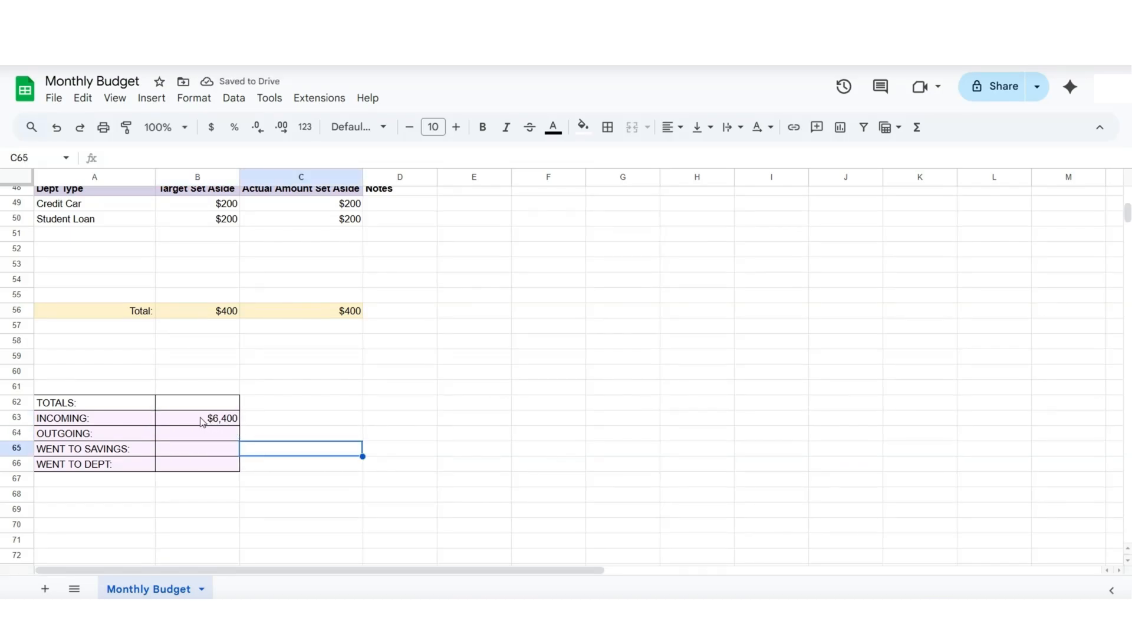
- Examine the total cells of the Bill Tracker (C20) and Spending Tracker (B32) as sources for the outgoing amount
scroll(384, 381, "up", 12)
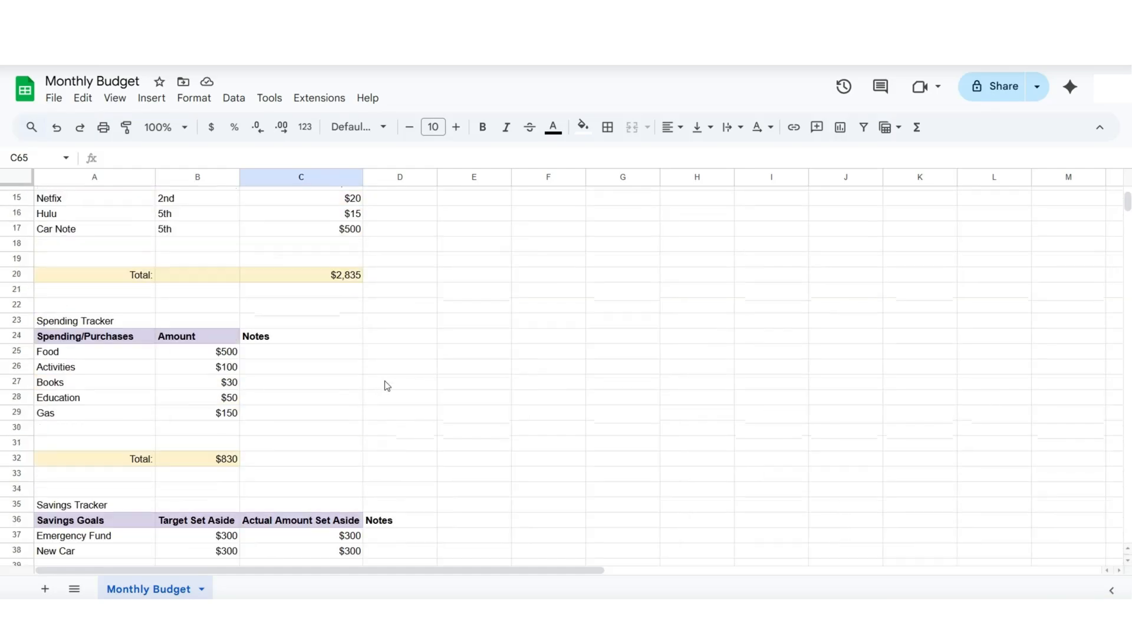
left_click(300, 327)
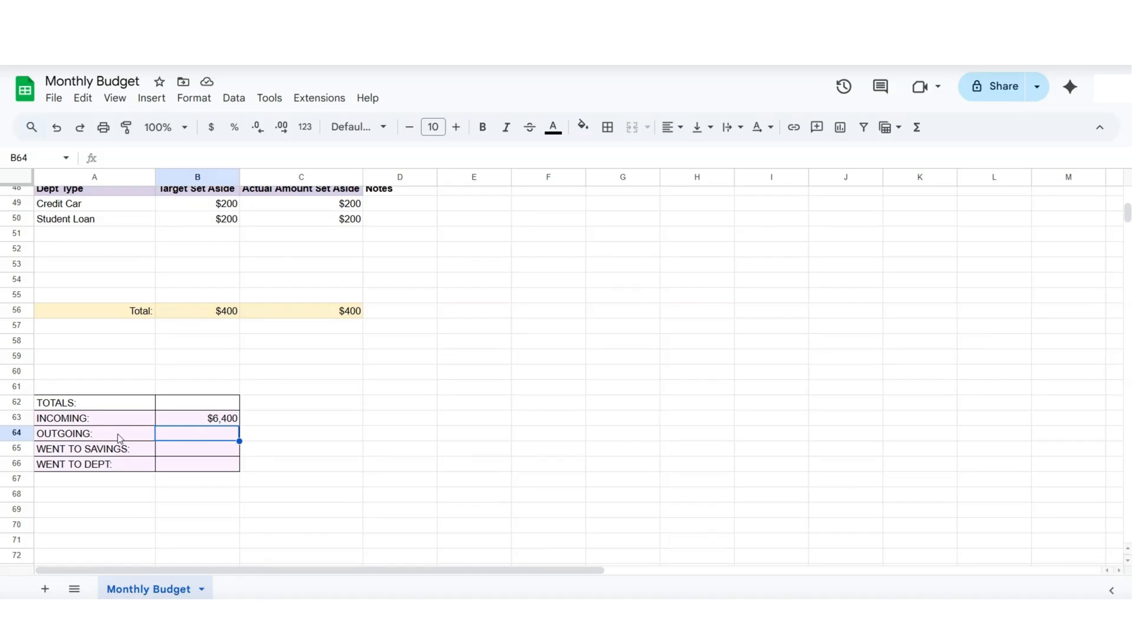
scroll(420, 409, "up", 12)
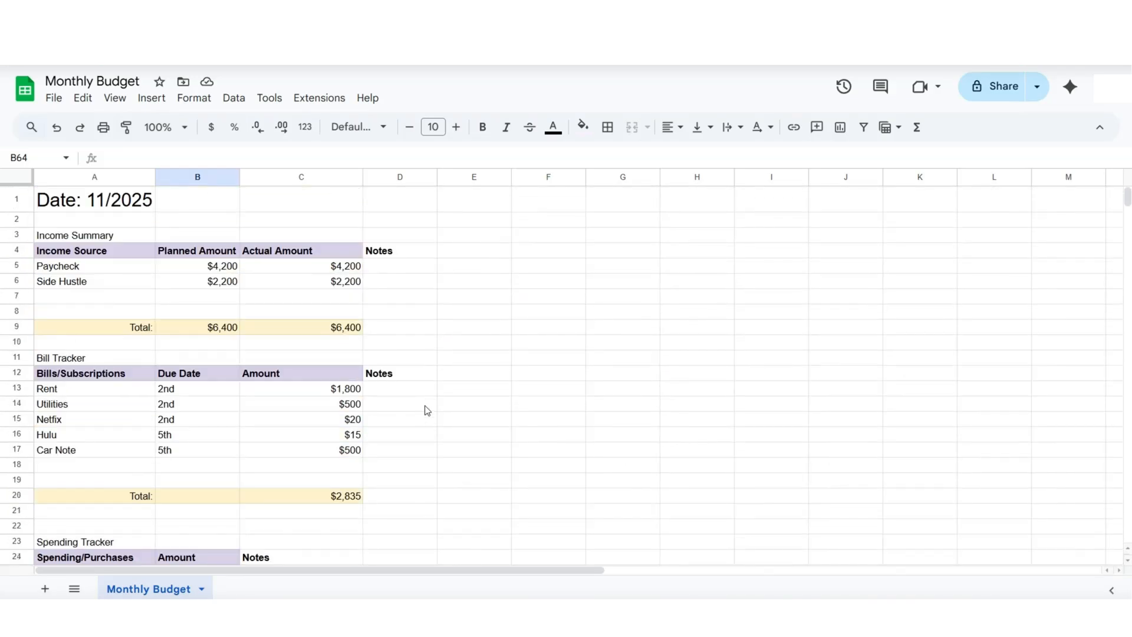
left_click(299, 497)
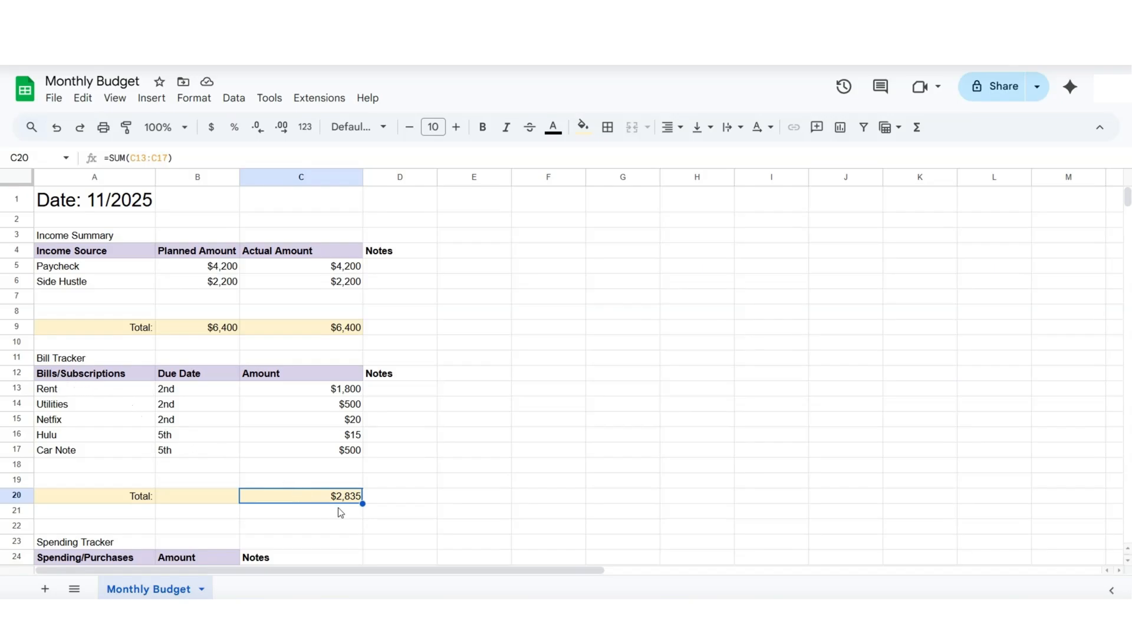
scroll(316, 485, "down", 5)
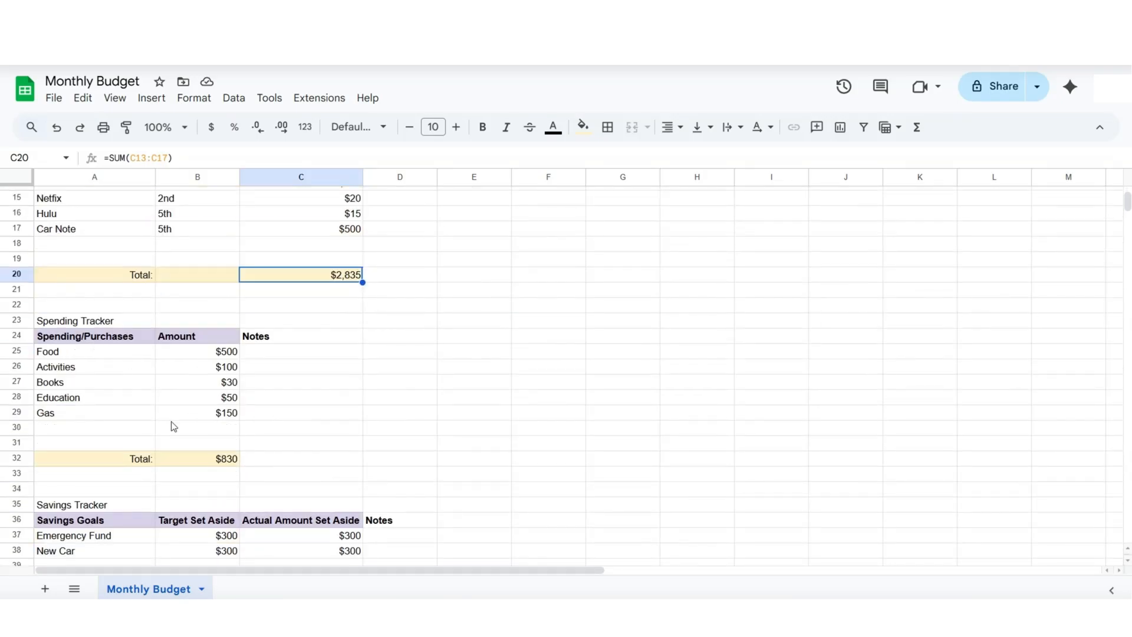
left_click(195, 460)
scroll(194, 462, "up", 5)
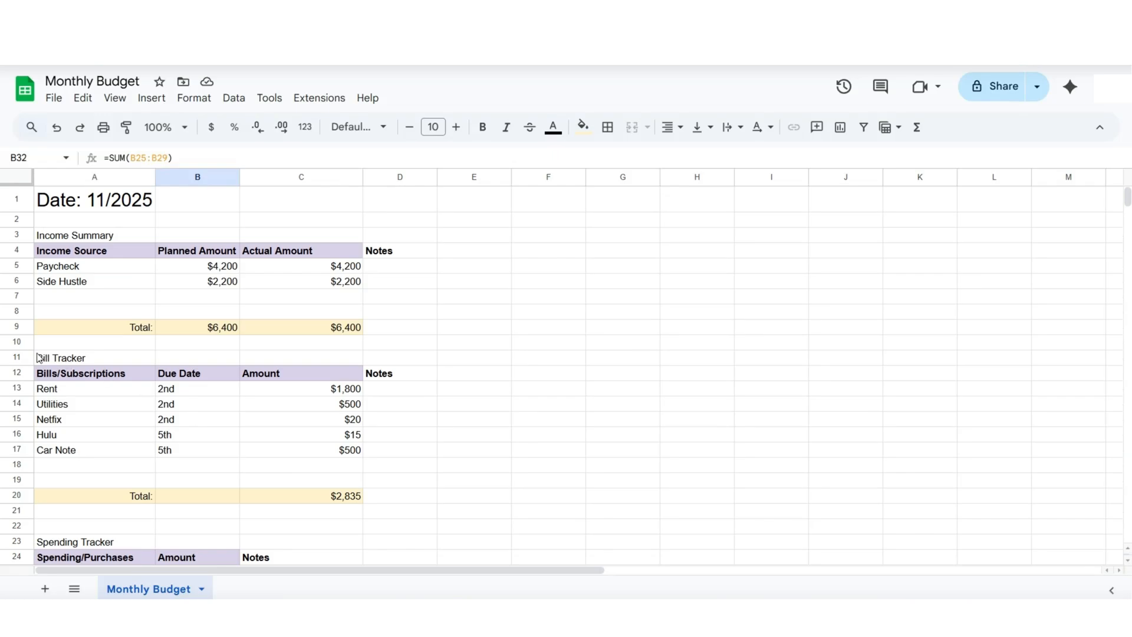
left_click(319, 497)
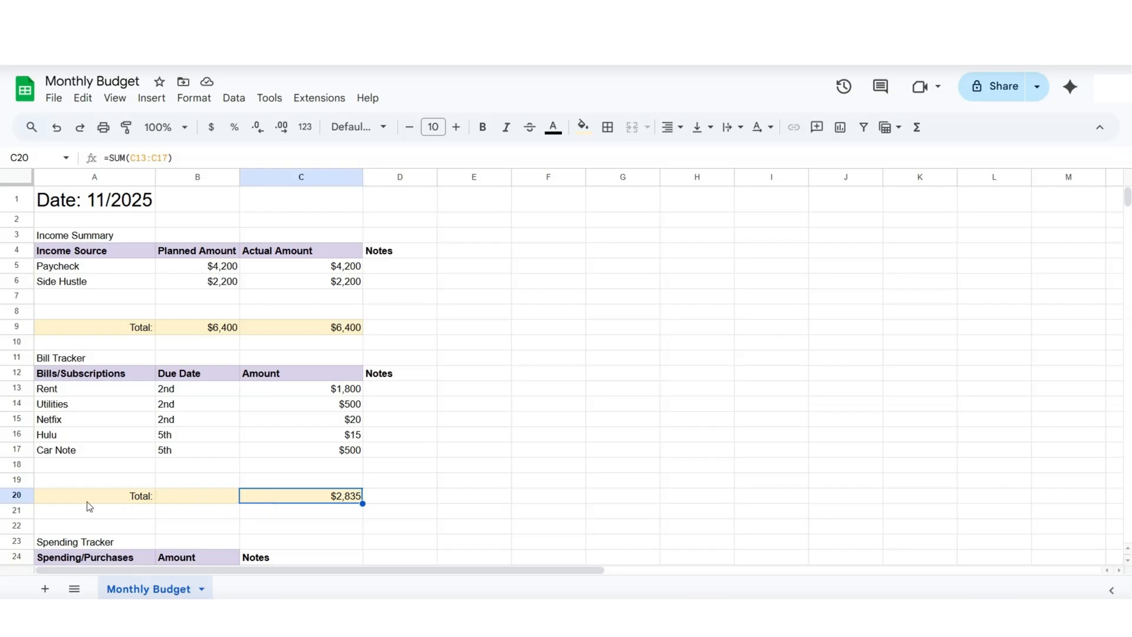
scroll(228, 464, "down", 5)
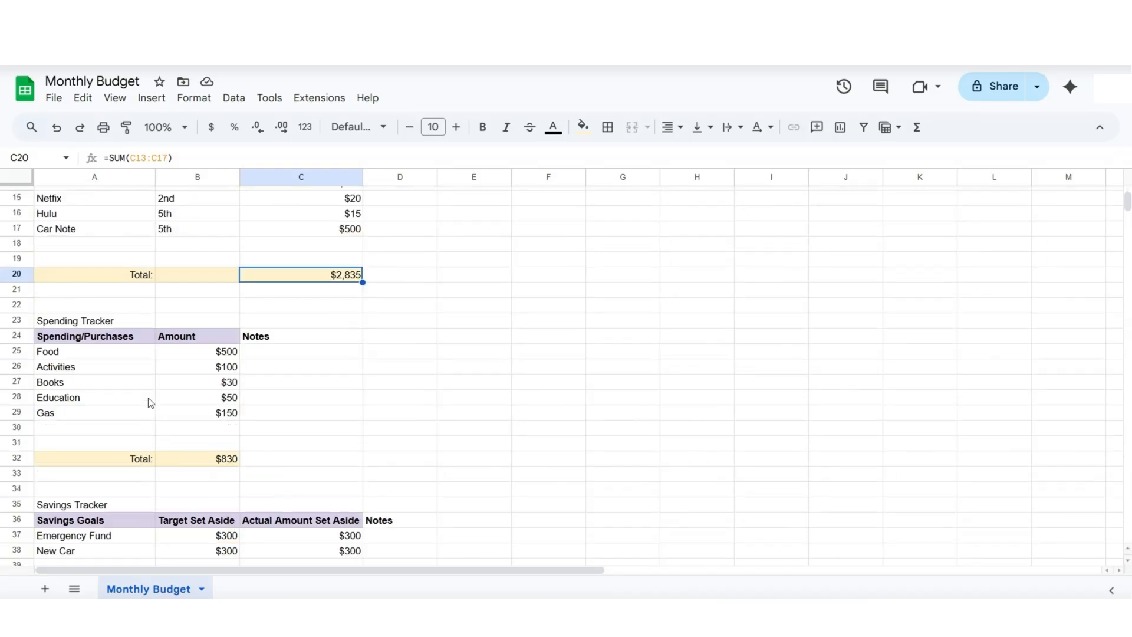
left_click(219, 463)
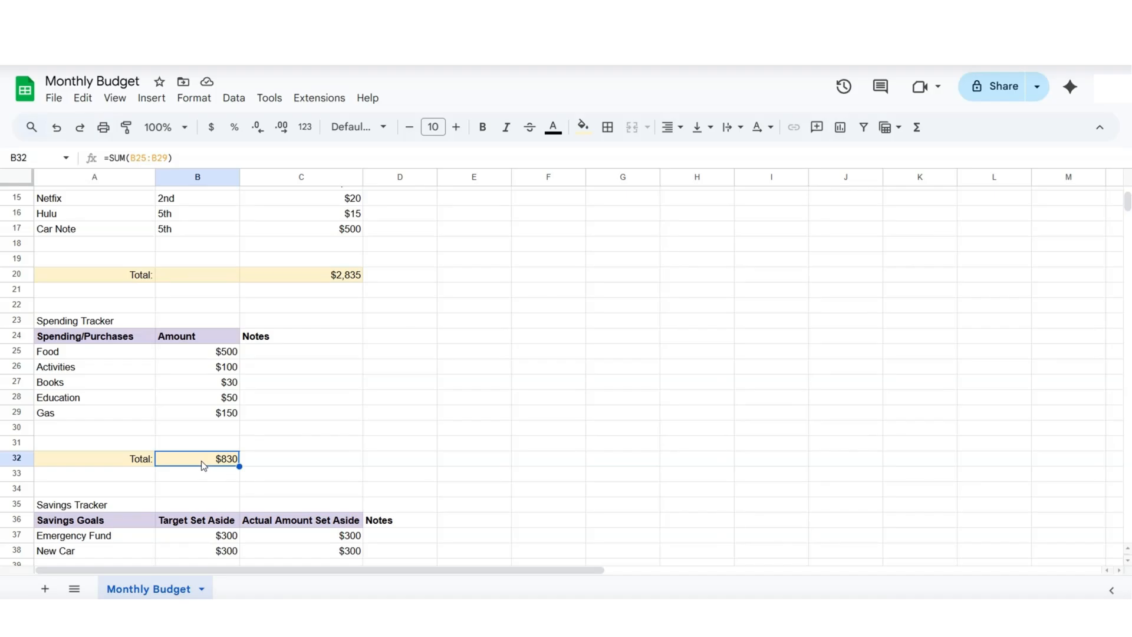
scroll(417, 426, "down", 10)
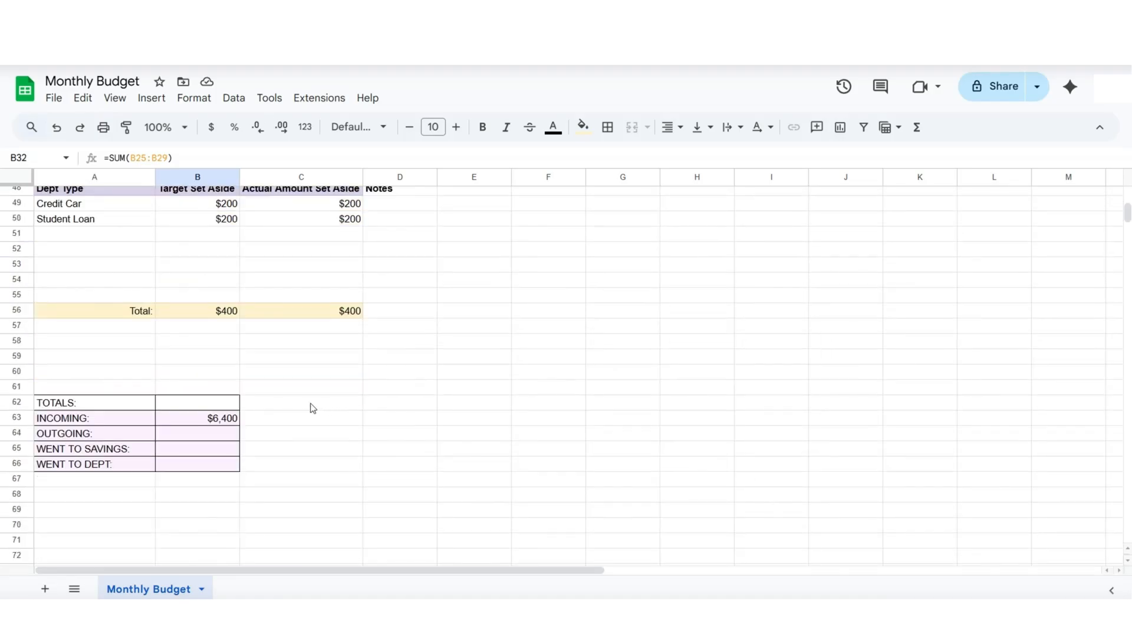
- Add the bill and spending totals in the OUTGOING row at B64 with =SUM(C20,B32)
left_click(170, 435)
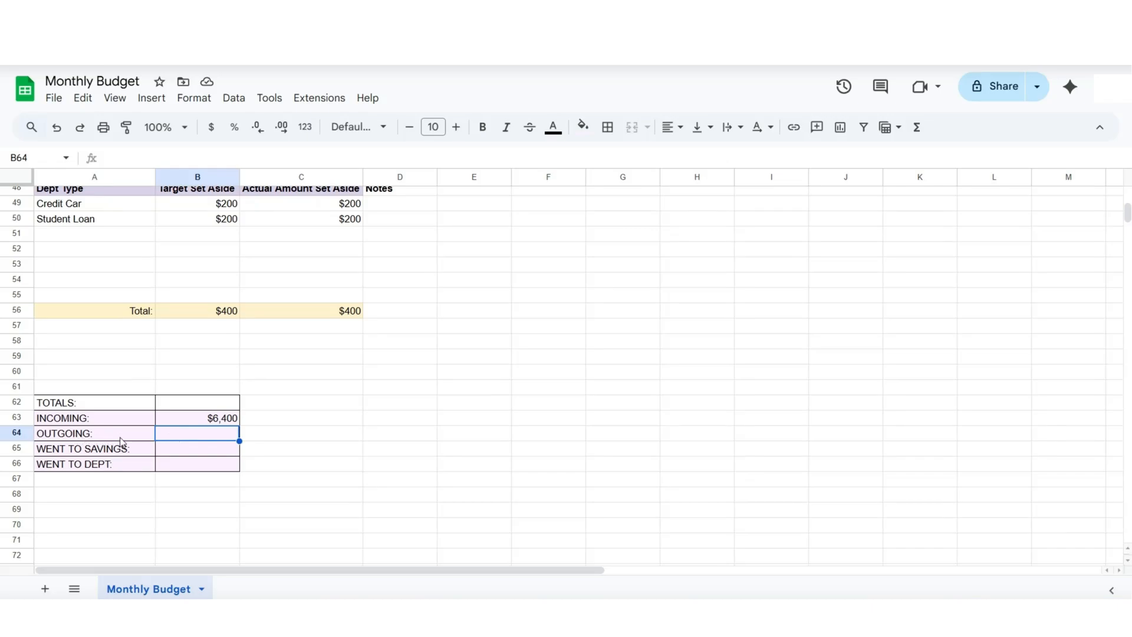
double_click(177, 436)
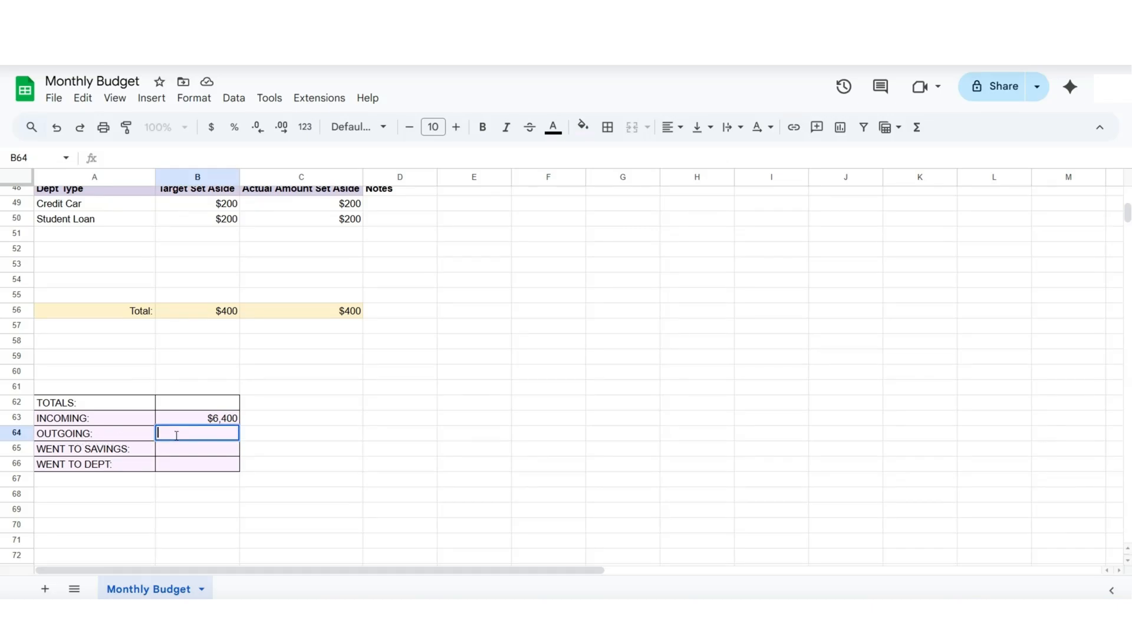
type("=SUM")
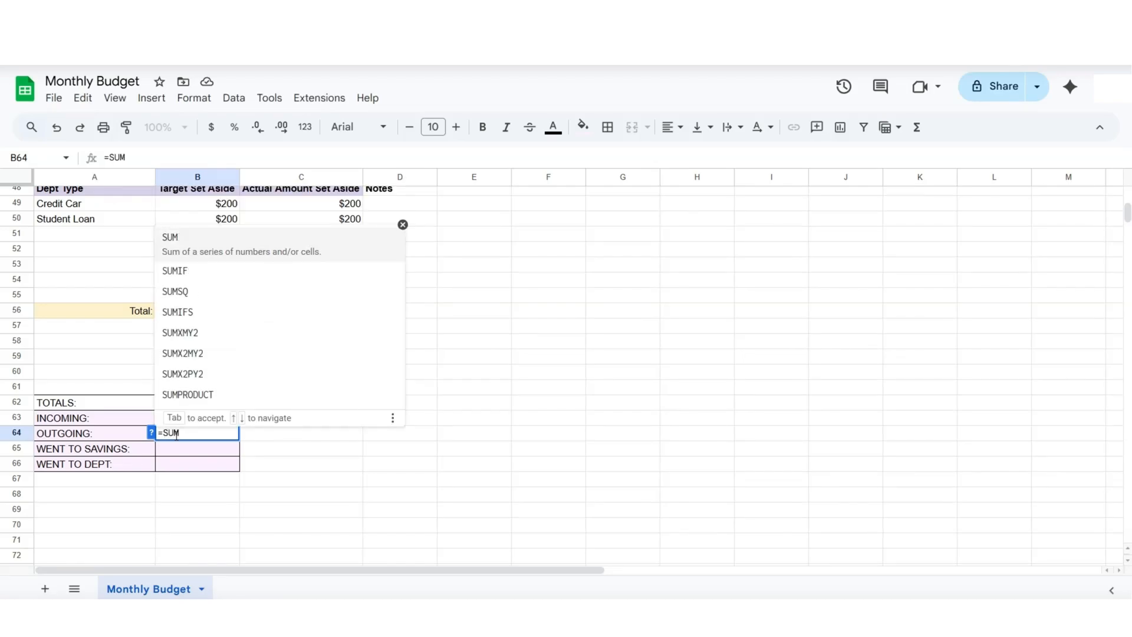
type("(C20")
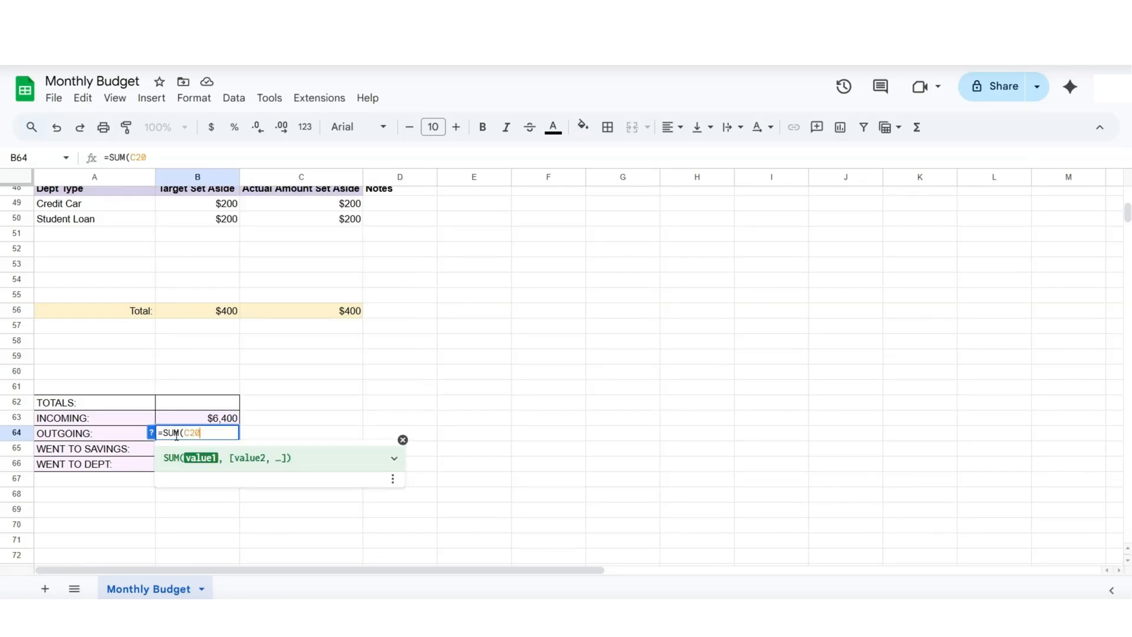
type(",B32")
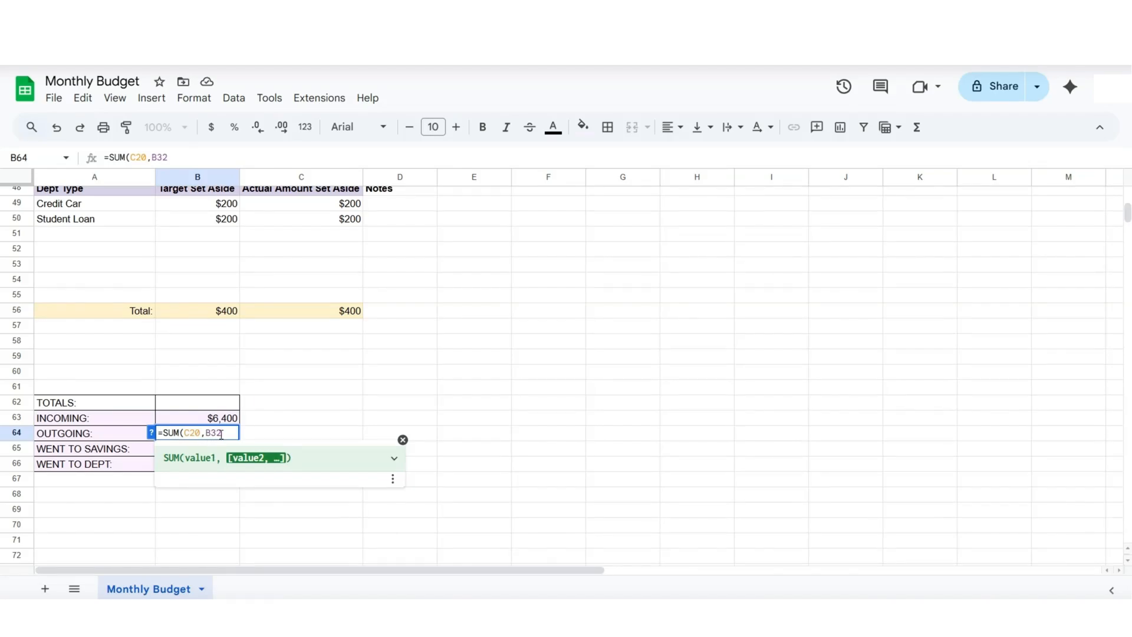
type(")")
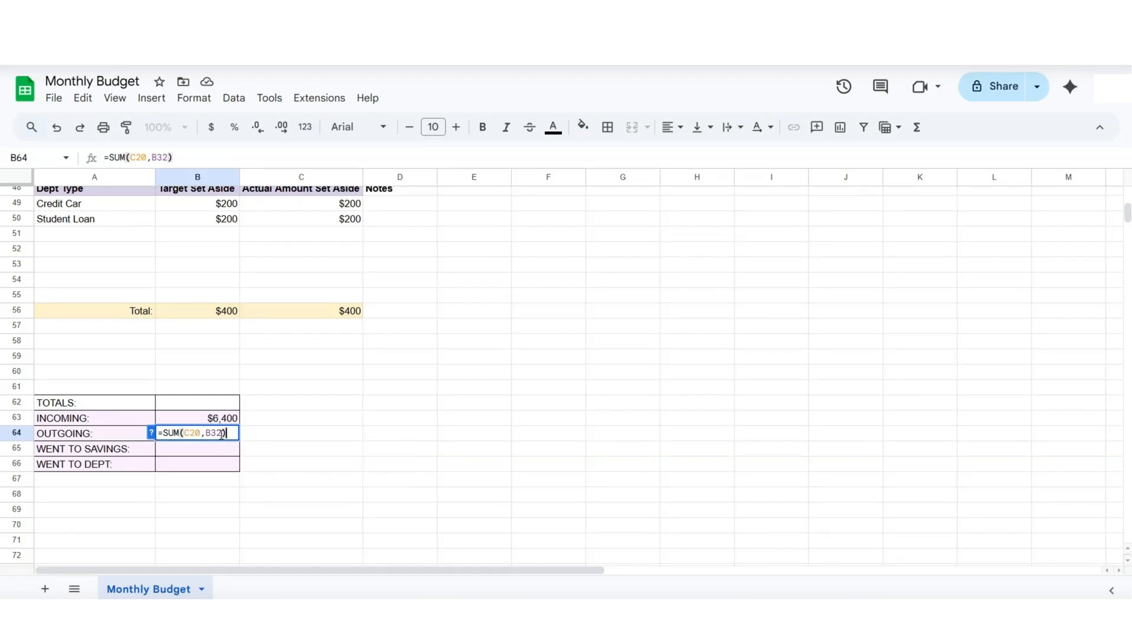
key("Return")
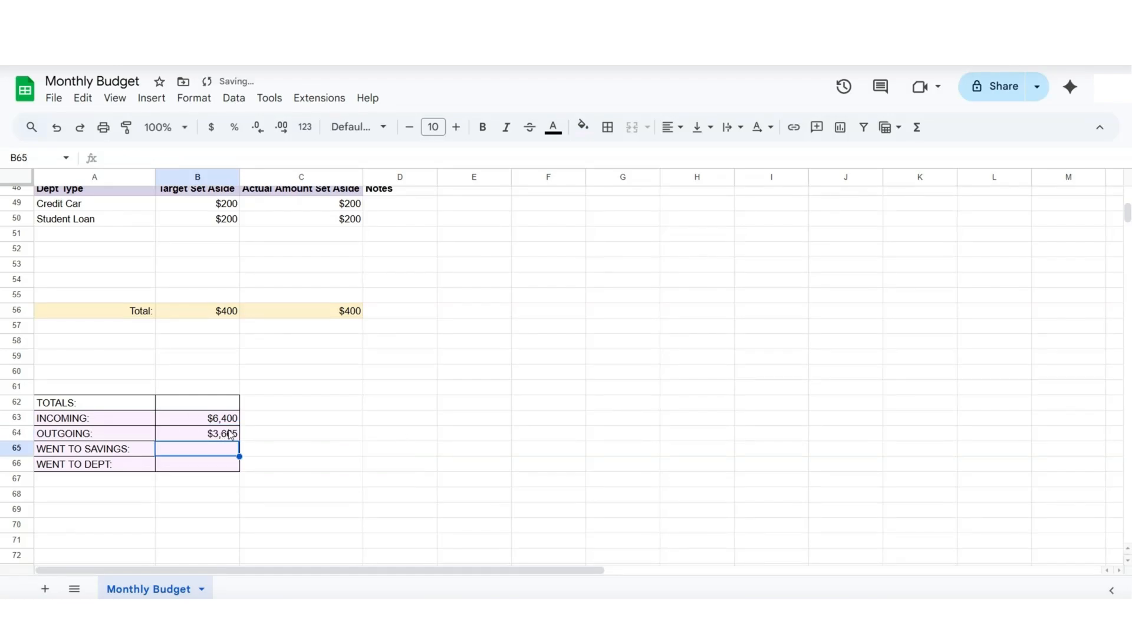
left_click(293, 467)
- Review the OUTGOING formula in B64 against its source totals in C20 and B32
left_click(177, 437)
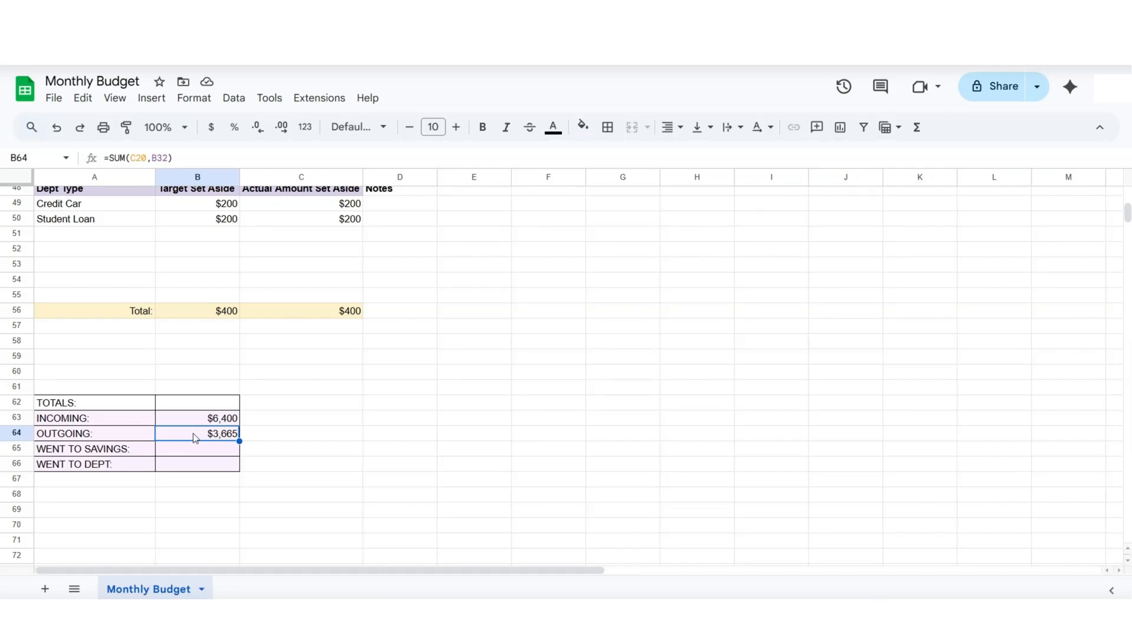
scroll(303, 451, "up", 15)
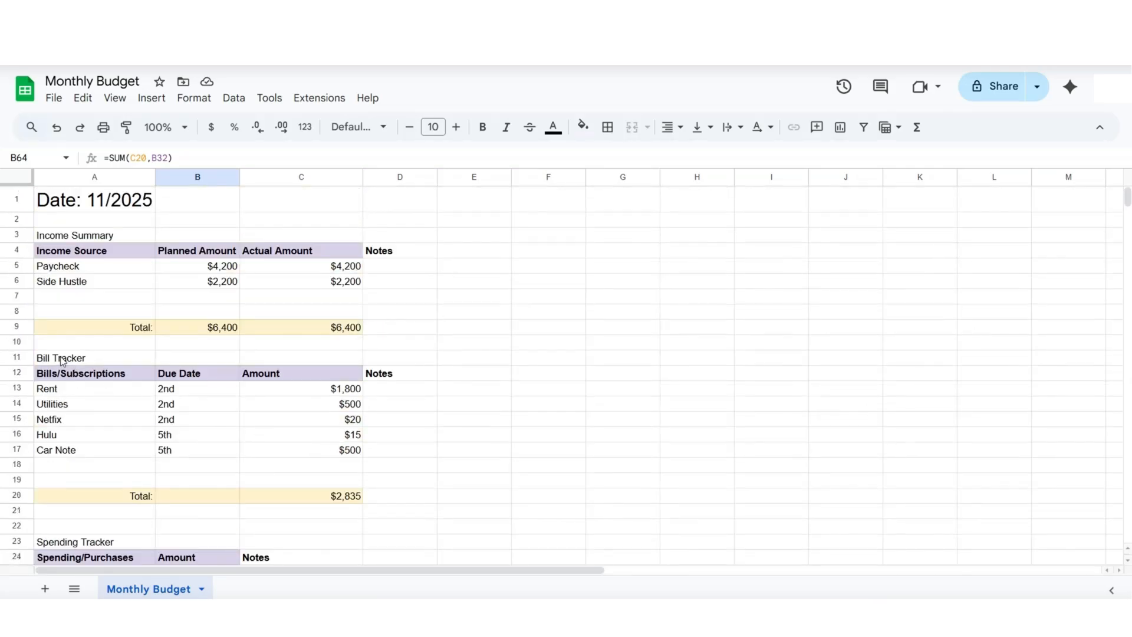
left_click(333, 500)
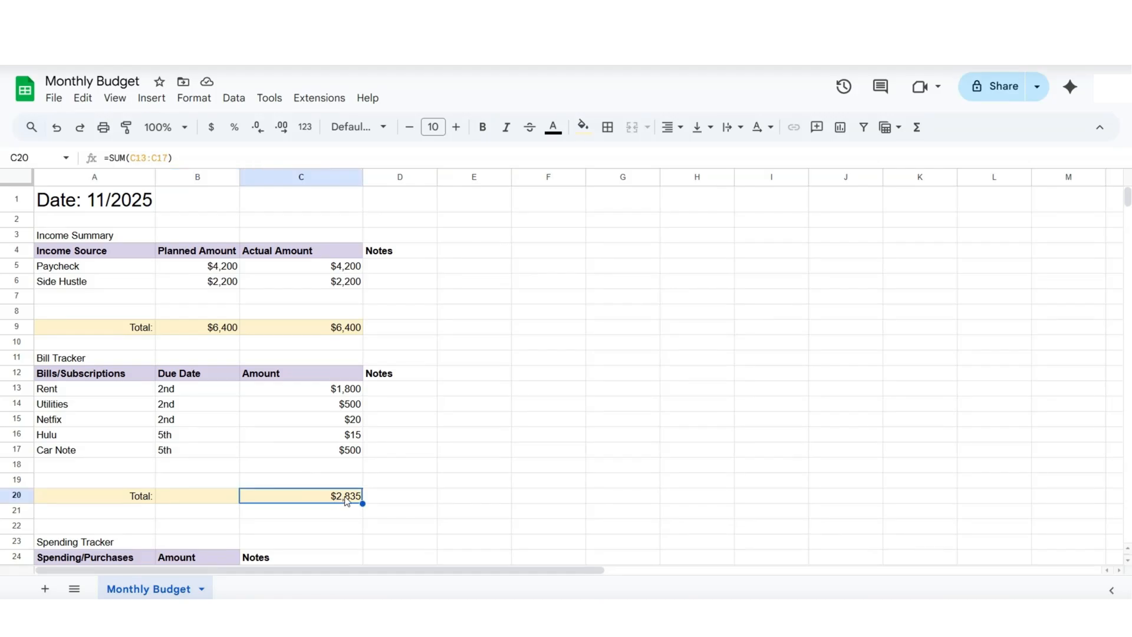
scroll(321, 490, "down", 3)
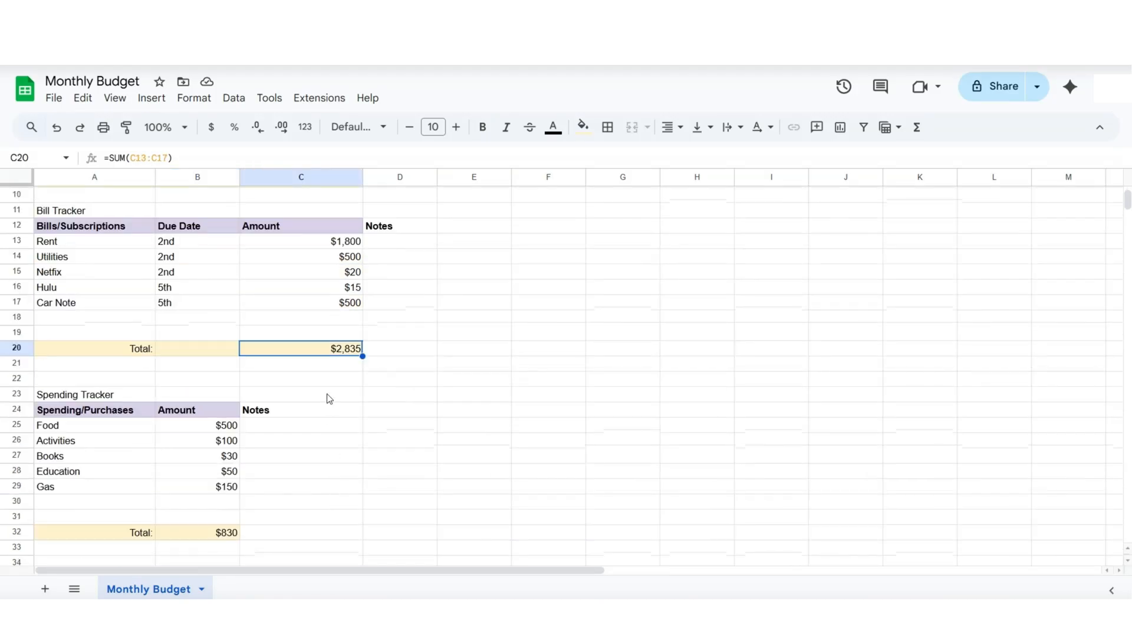
left_click(218, 536)
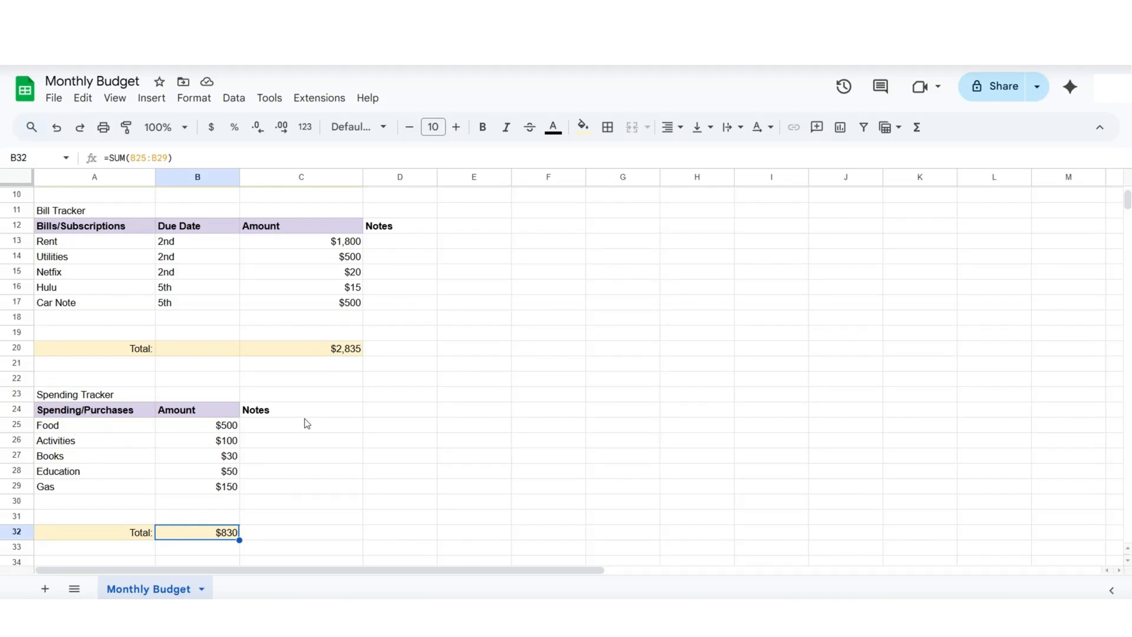
- Bring the actual set-aside total from the Savings Tracker into the WENT TO SAVINGS row at B65 with =SUM(C44)
scroll(288, 462, "down", 12)
left_click(217, 437)
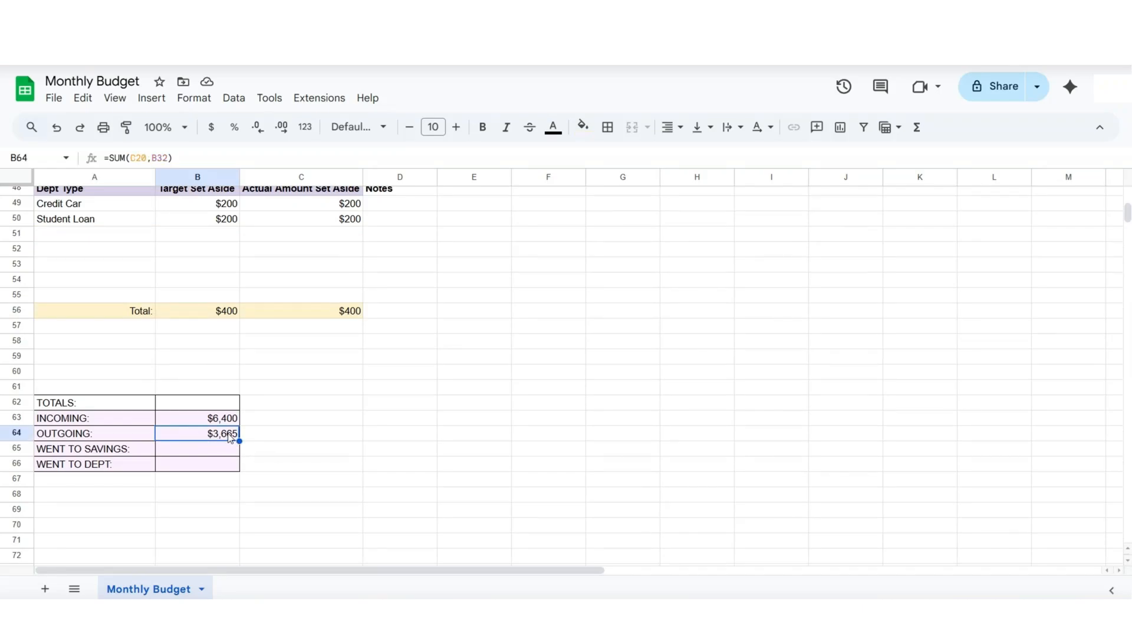
key("Down")
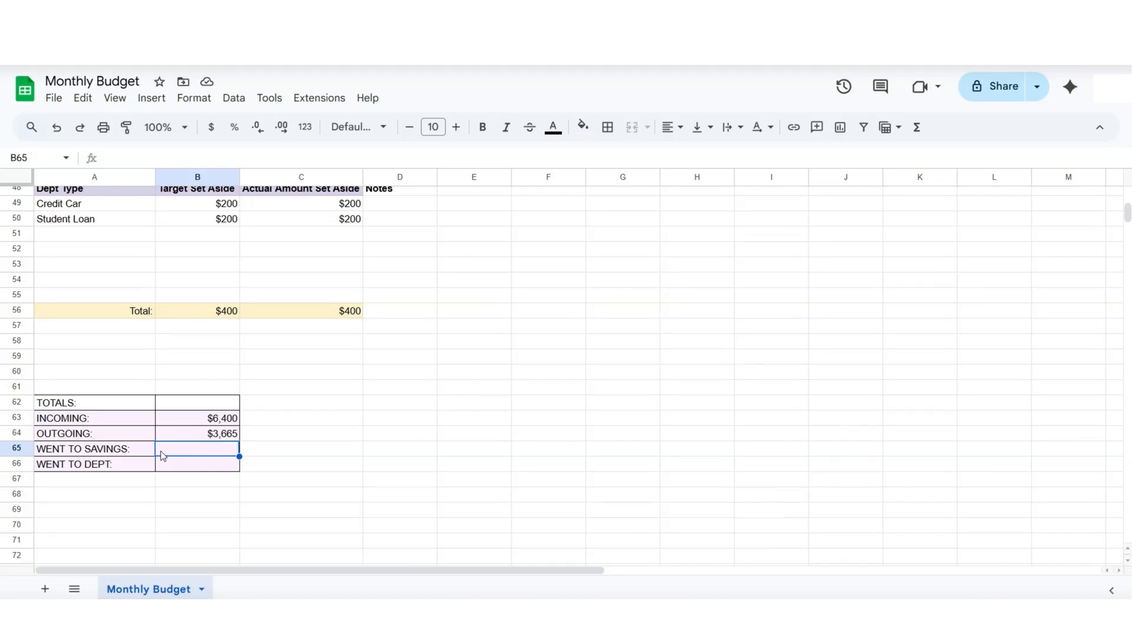
scroll(230, 469, "up", 6)
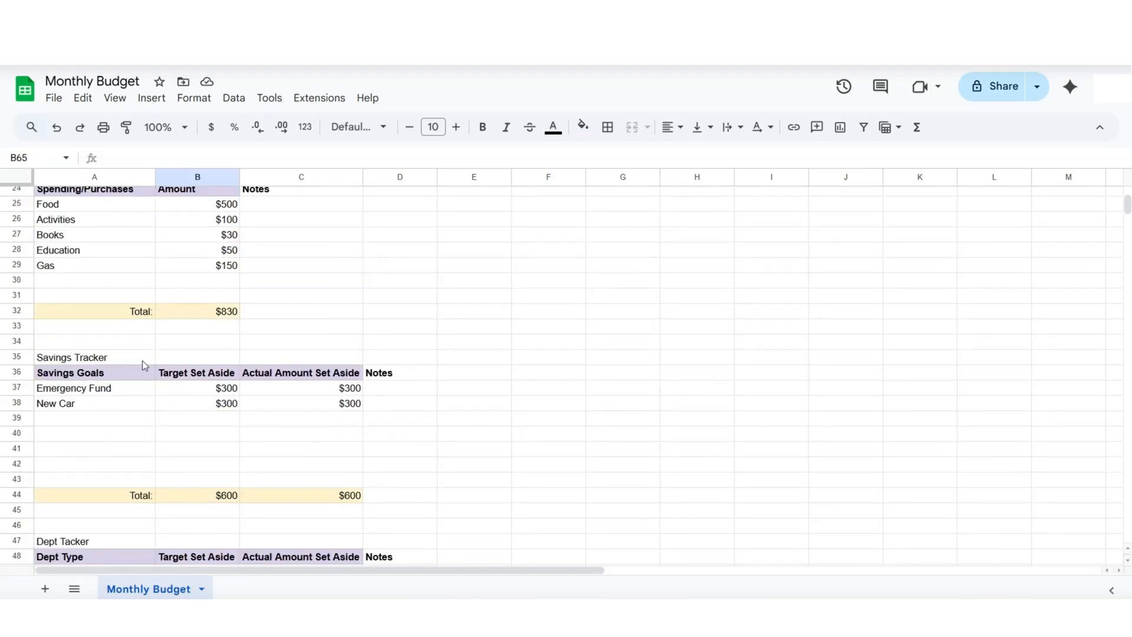
scroll(177, 401, "down", 1)
left_click(327, 422)
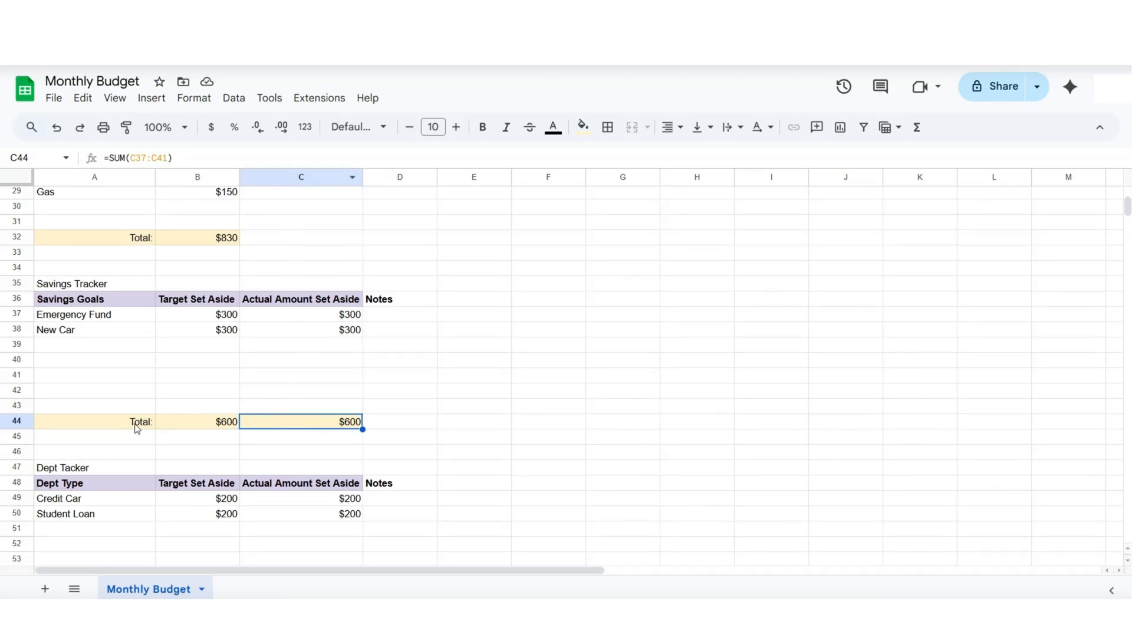
scroll(147, 437, "down", 5)
left_click(266, 460)
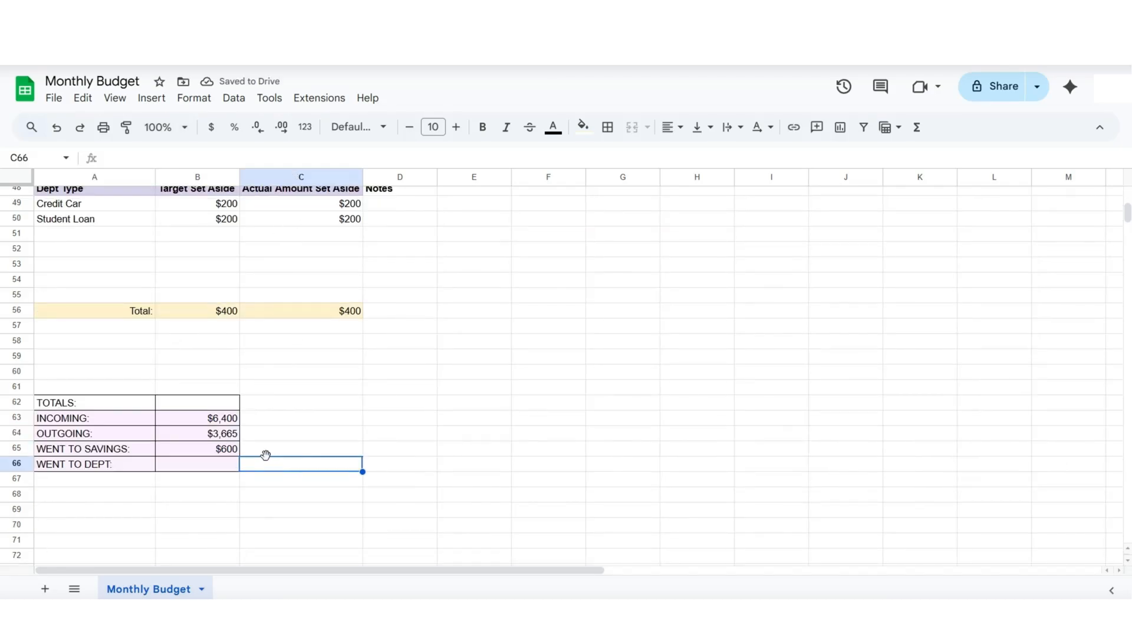
- Review the WENT TO SAVINGS formula in B65 against its source total in C44
left_click(209, 452)
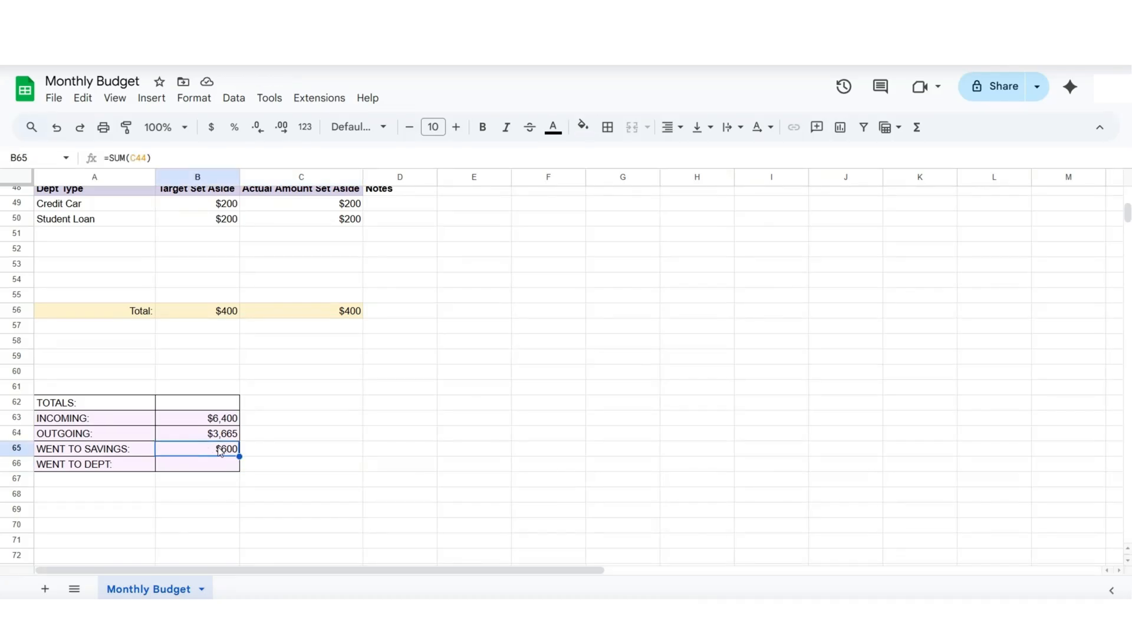
scroll(221, 451, "up", 5)
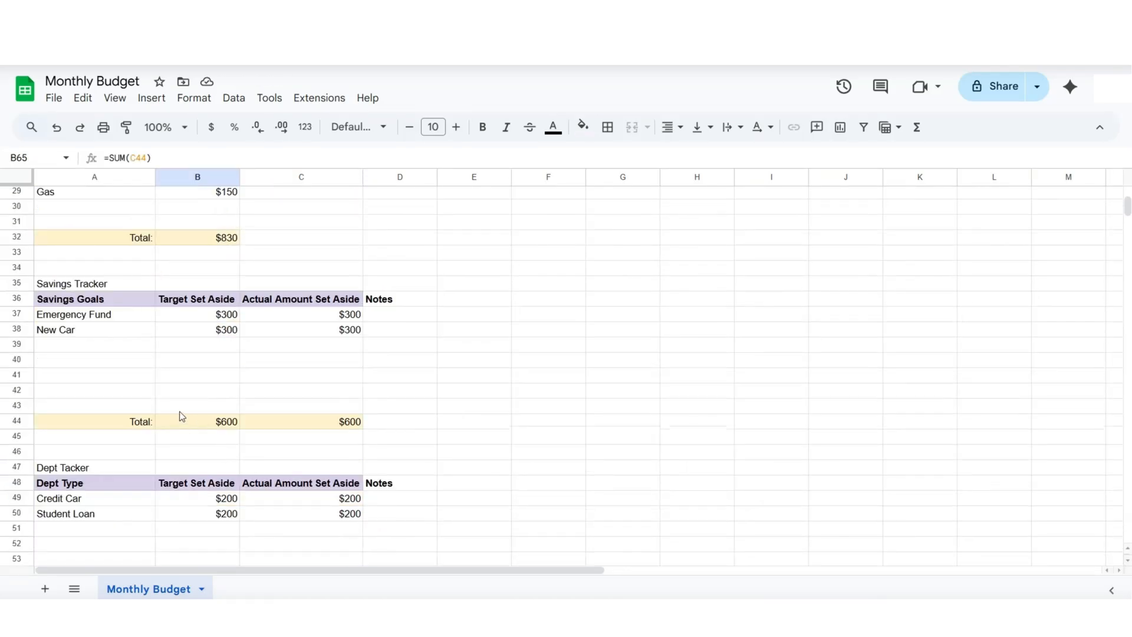
left_click(328, 424)
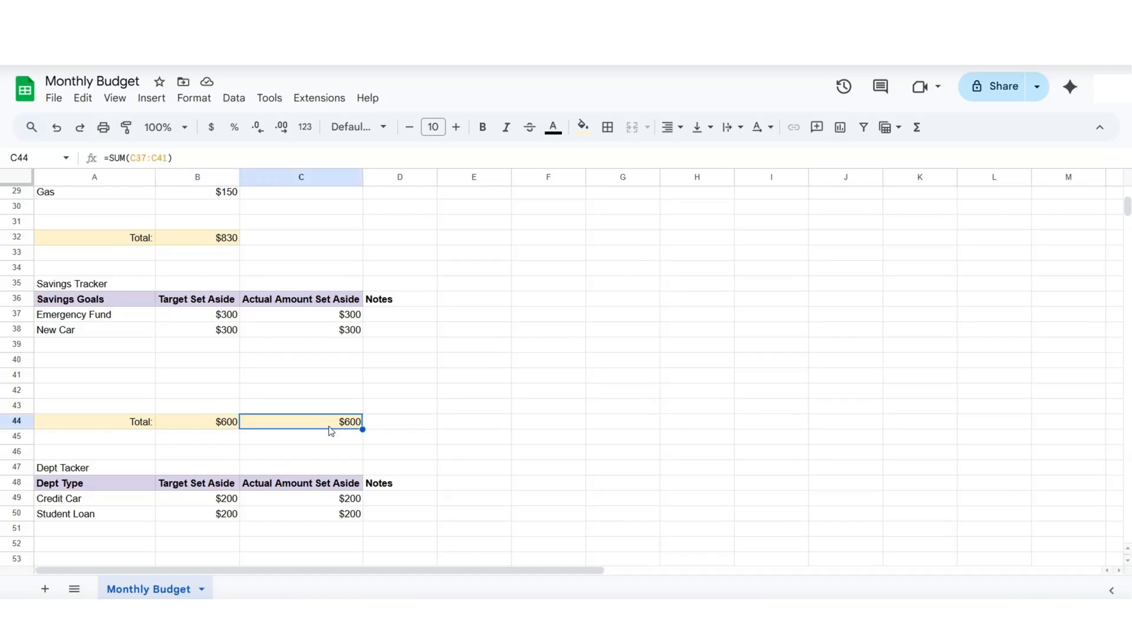
- Bring the actual set-aside total from the Dept Tacker table (C56) into the WENT TO DEPT row at B66
scroll(330, 437, "down", 6)
left_click(210, 465)
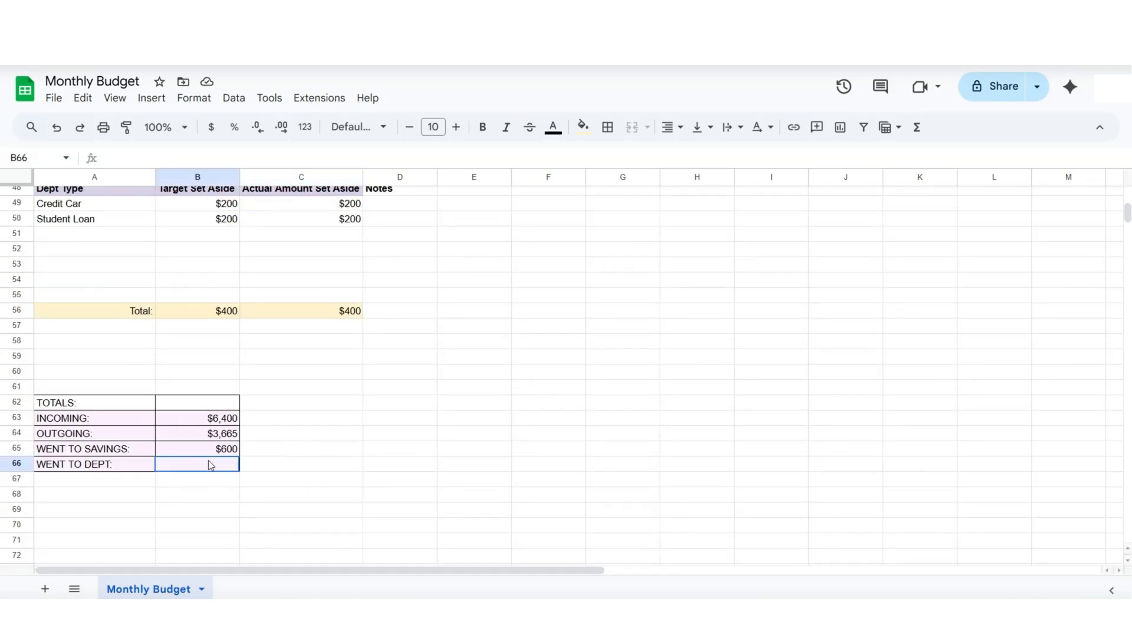
scroll(170, 470, "up", 2)
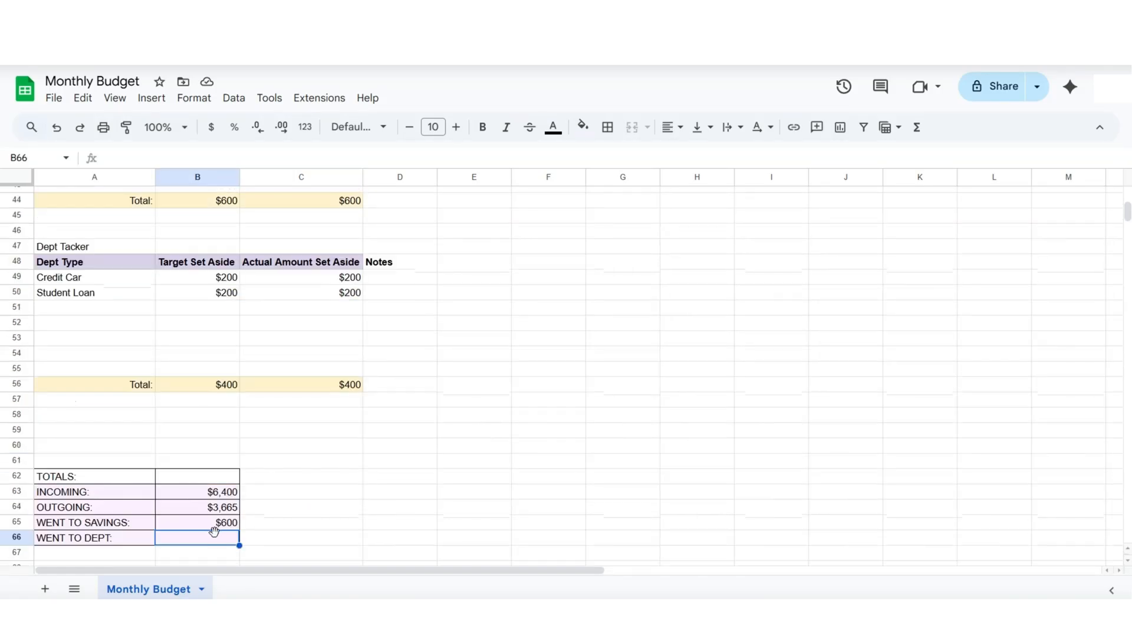
left_click(347, 389)
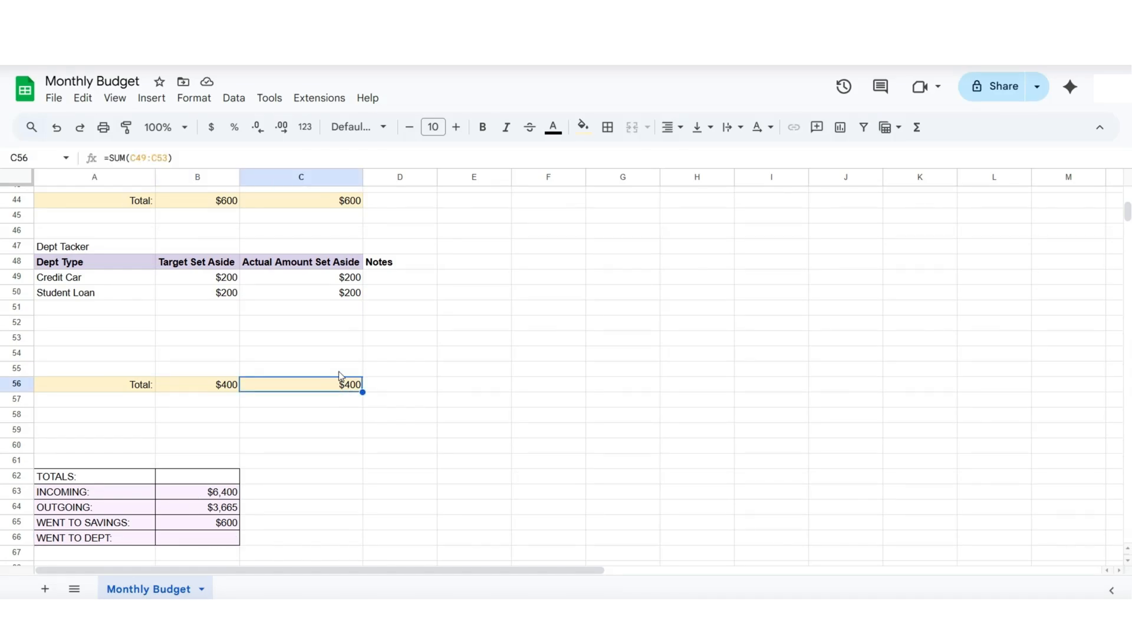
scroll(339, 381, "down", 2)
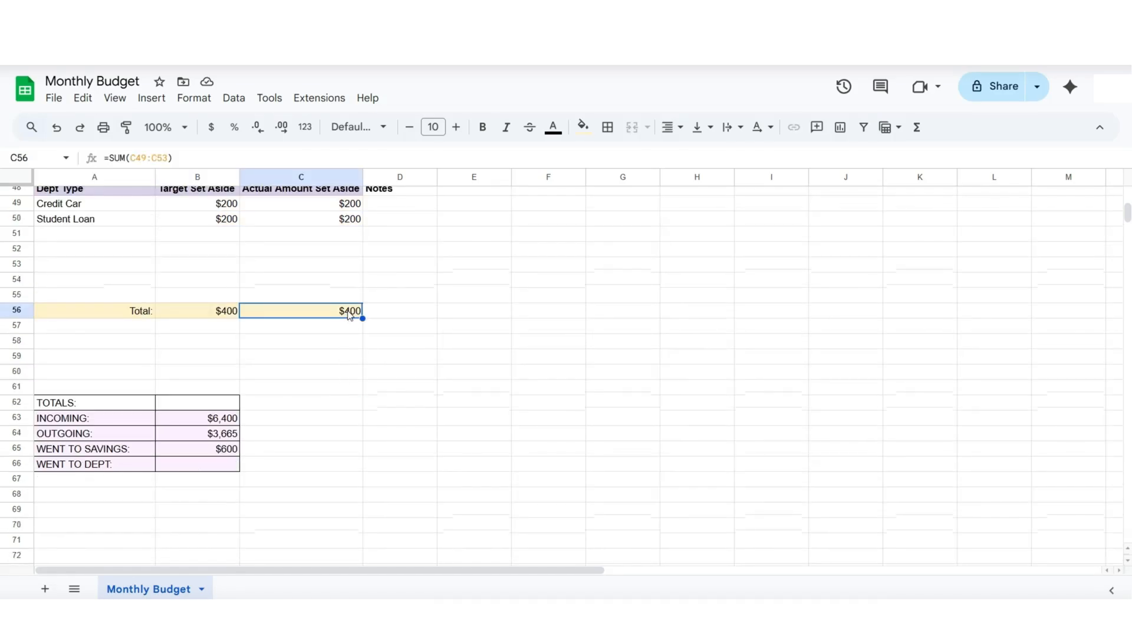
left_click(177, 470)
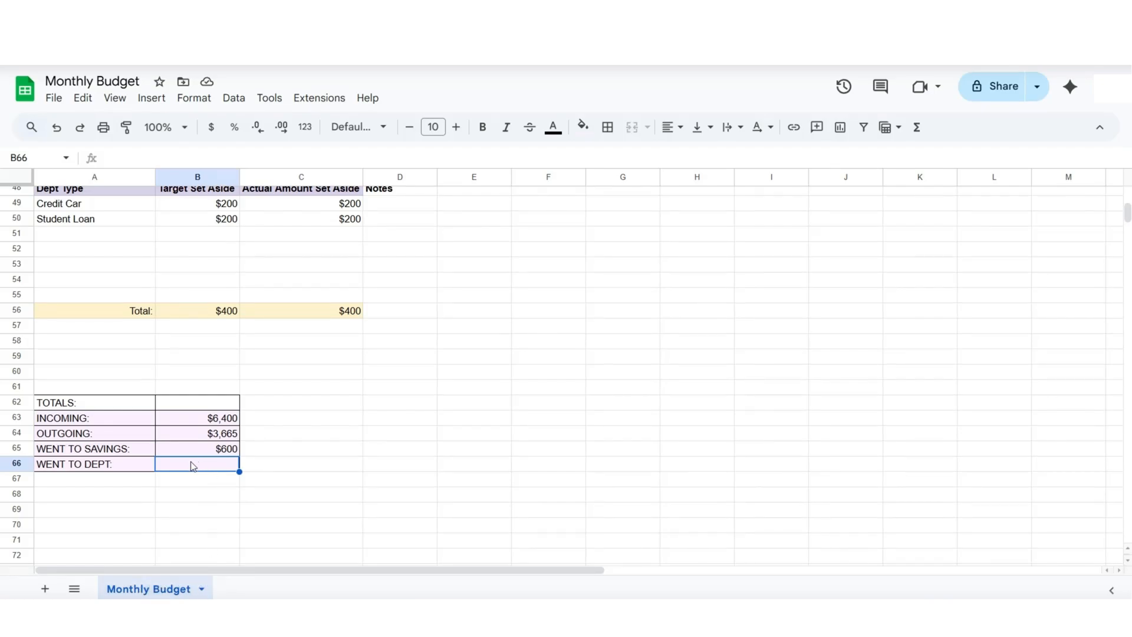
scroll(198, 469, "up", 2)
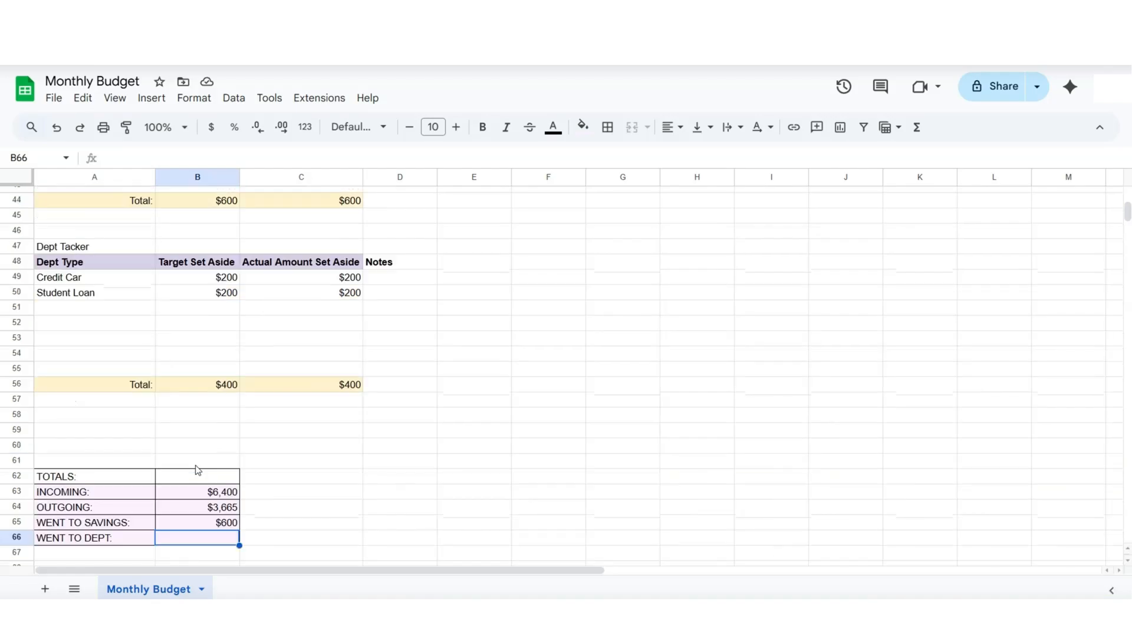
scroll(198, 469, "up", 2)
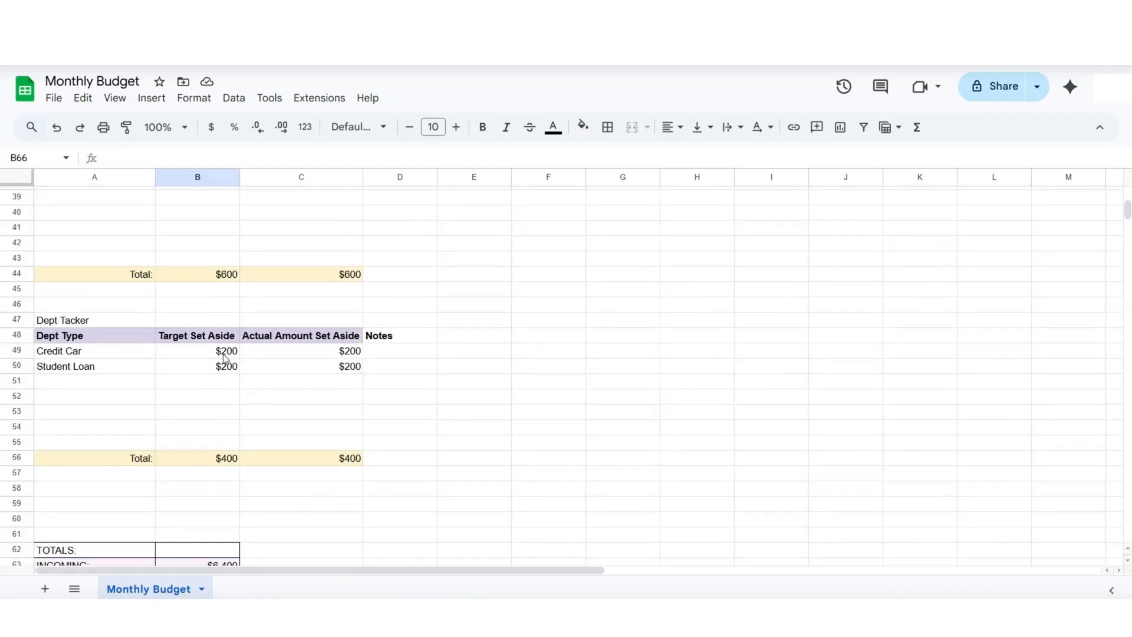
scroll(224, 363, "down", 2)
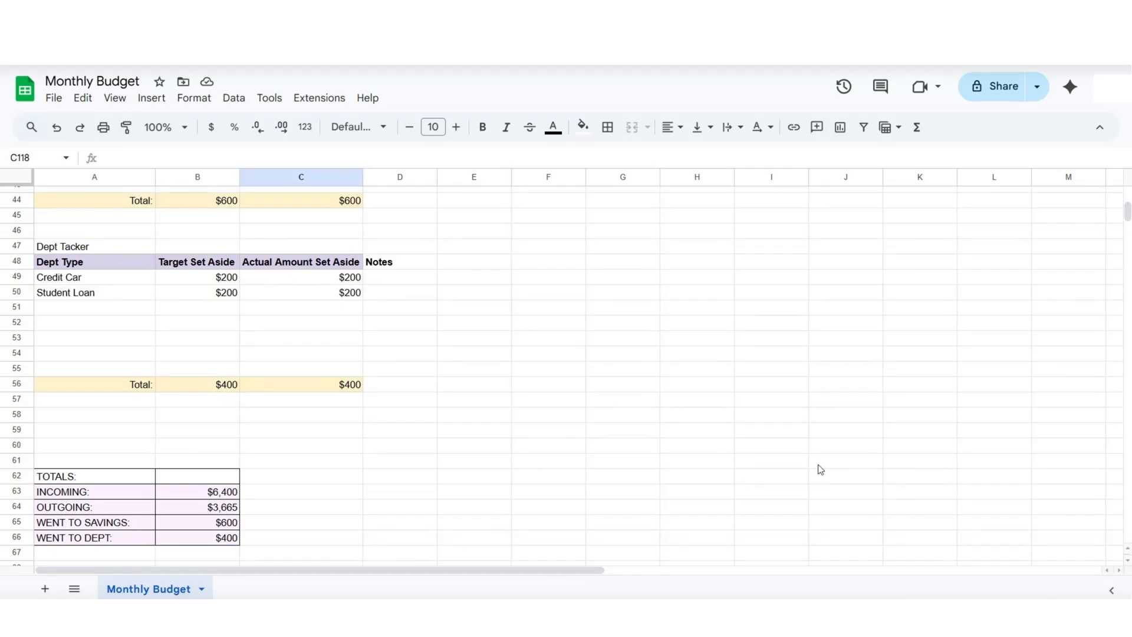
- Review the completed budget sheet, from the TOTALS summary to the income, bill and spending tables
scroll(817, 470, "down", 1)
scroll(816, 470, "up", 12)
scroll(817, 470, "up", 3)
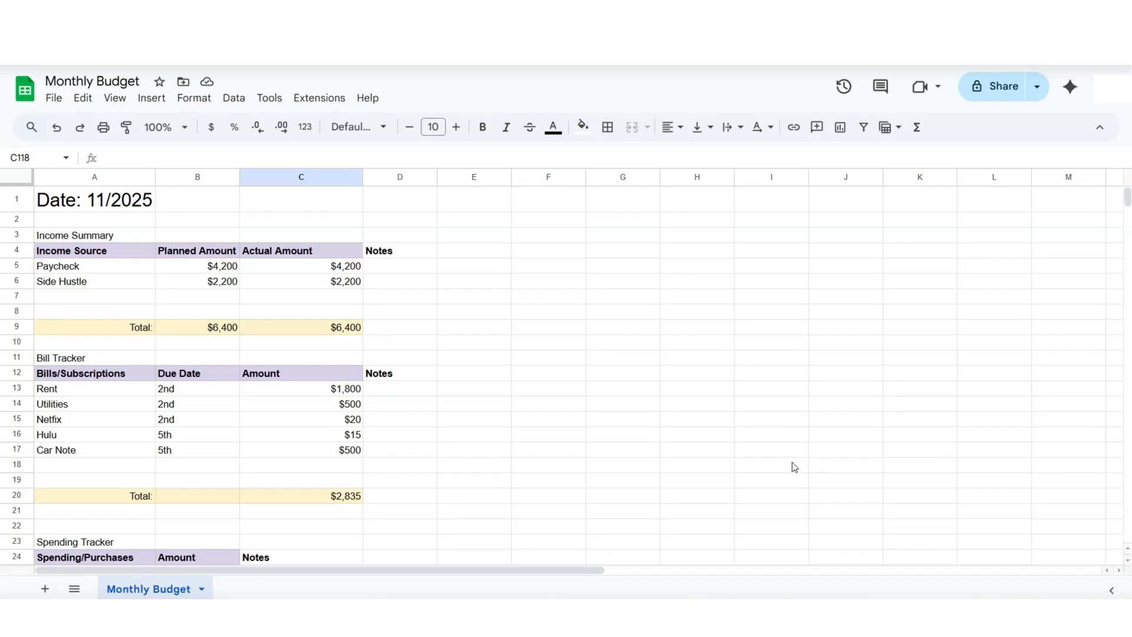
scroll(793, 465, "down", 6)
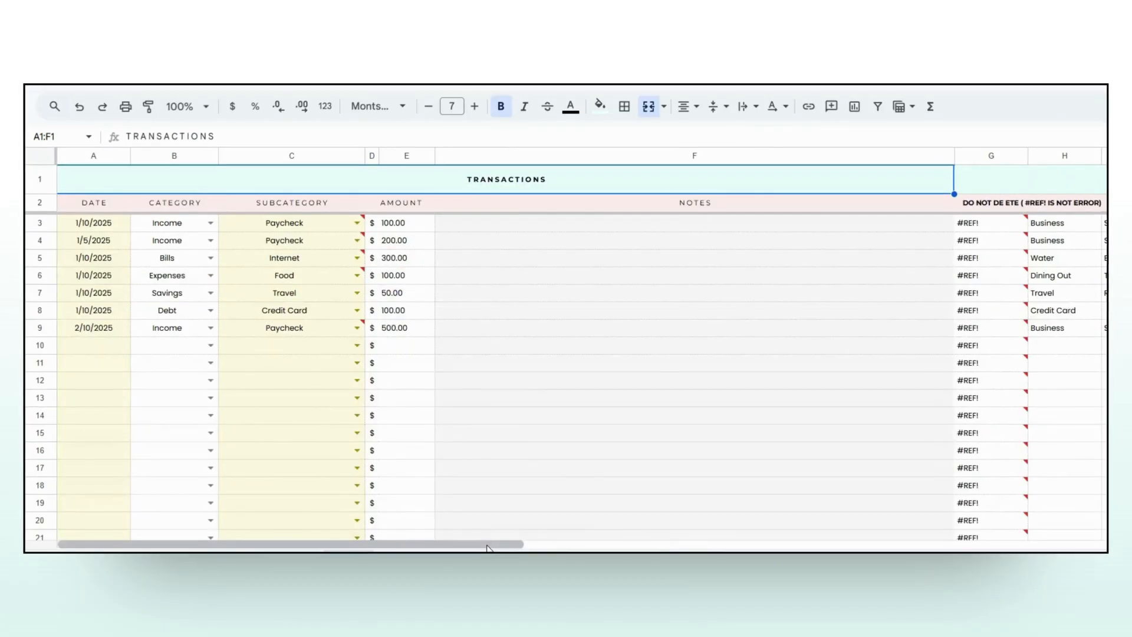
left_click_drag(487, 549, 665, 543)
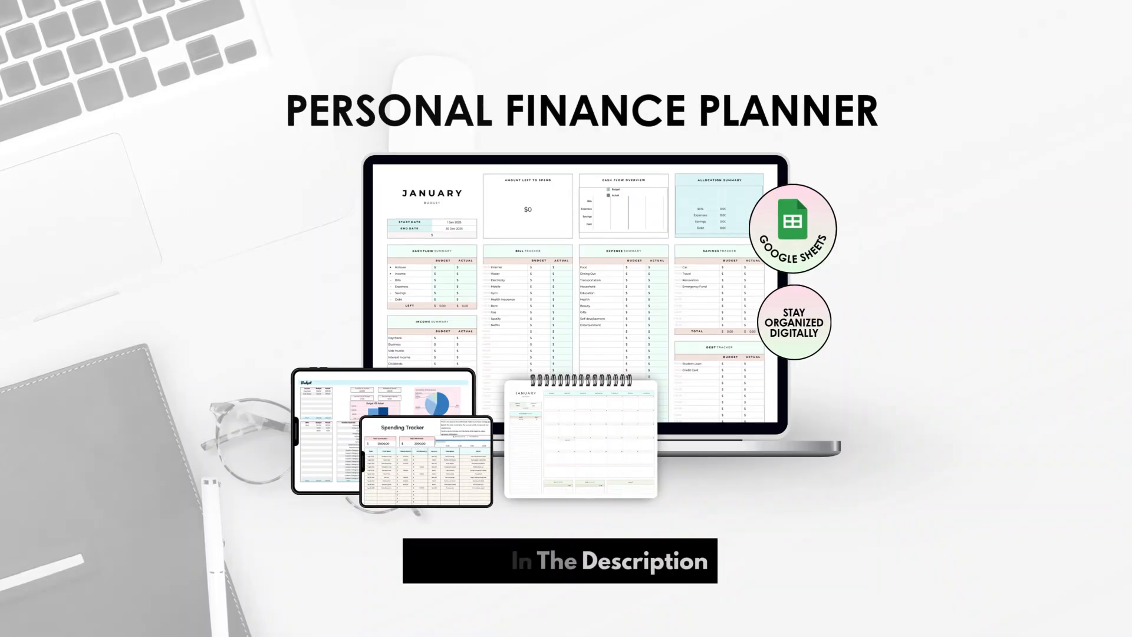